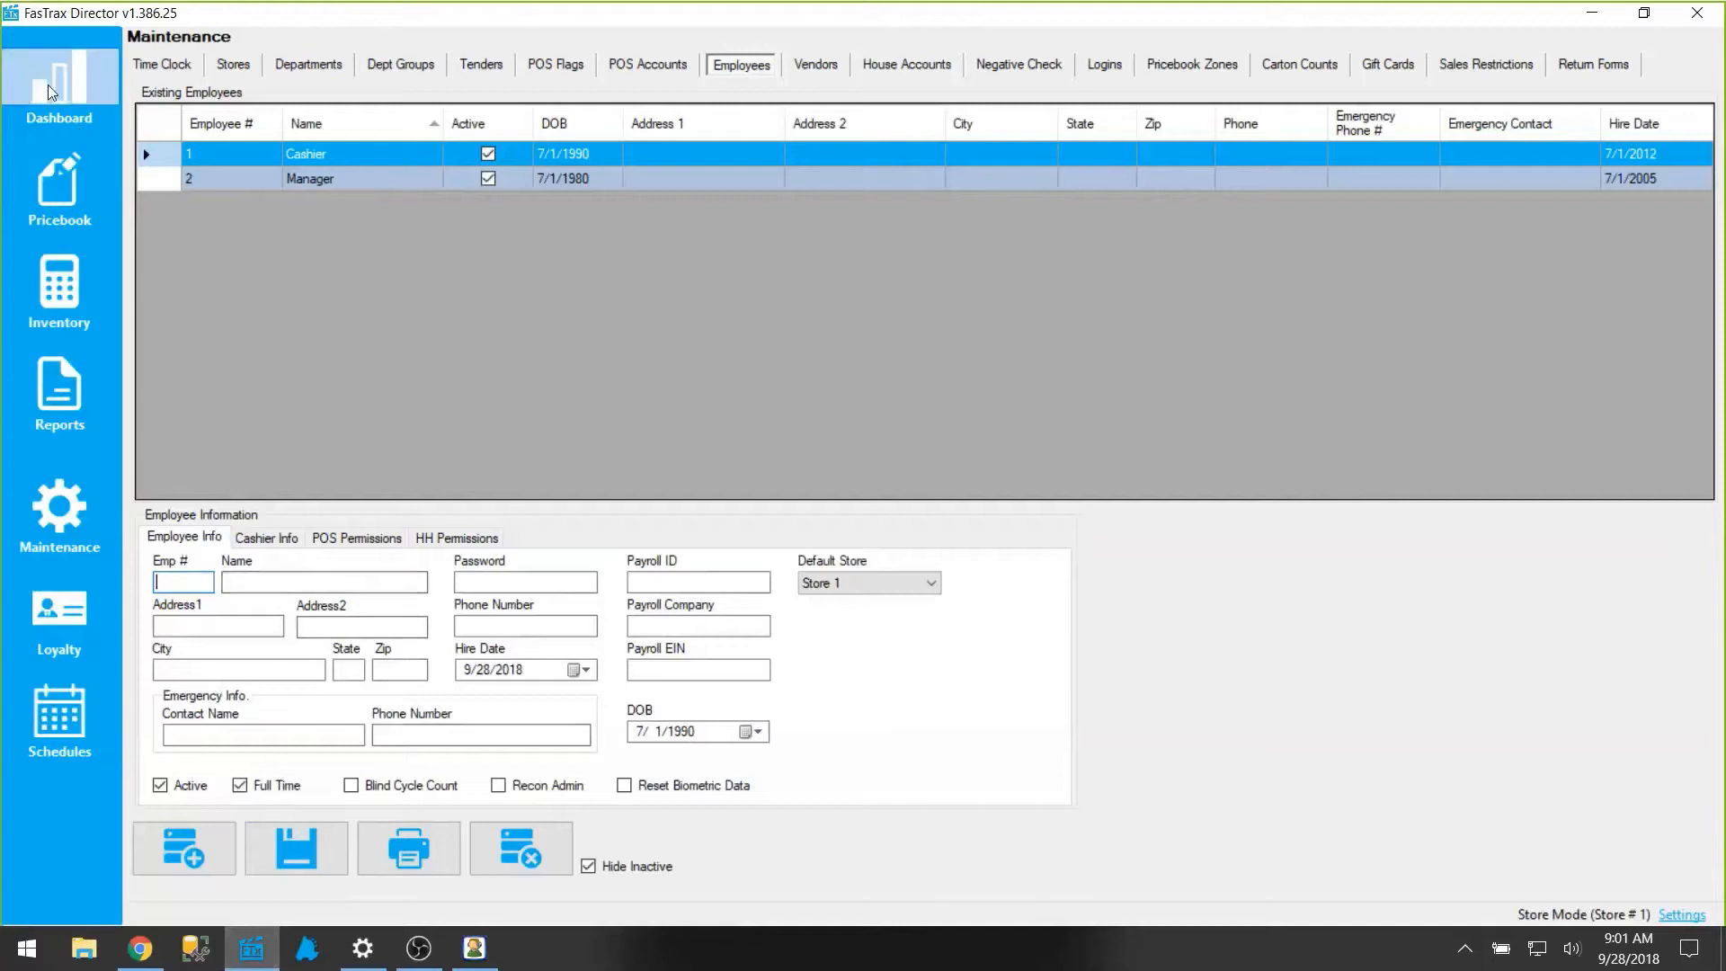
Open the employee maintenance records and review the Manager's handheld permissions, including the Cycle Count Blind option
{"action": "left_click", "coordinate": [51, 90]}
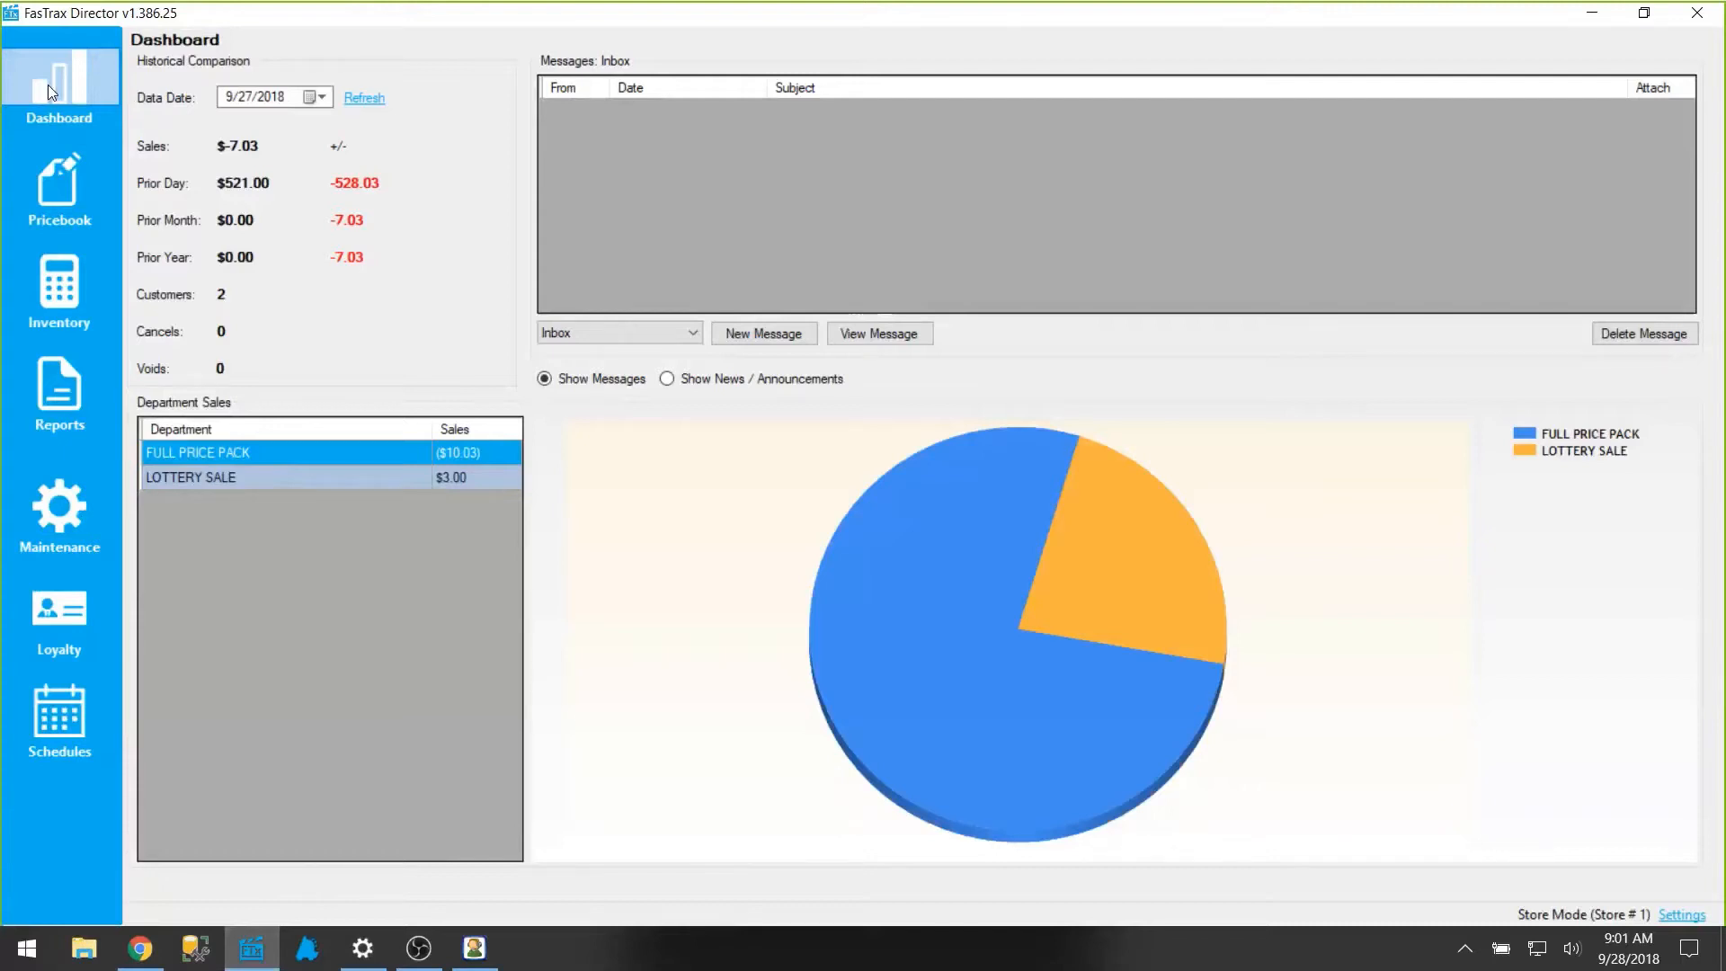
{"action": "left_click", "coordinate": [77, 509]}
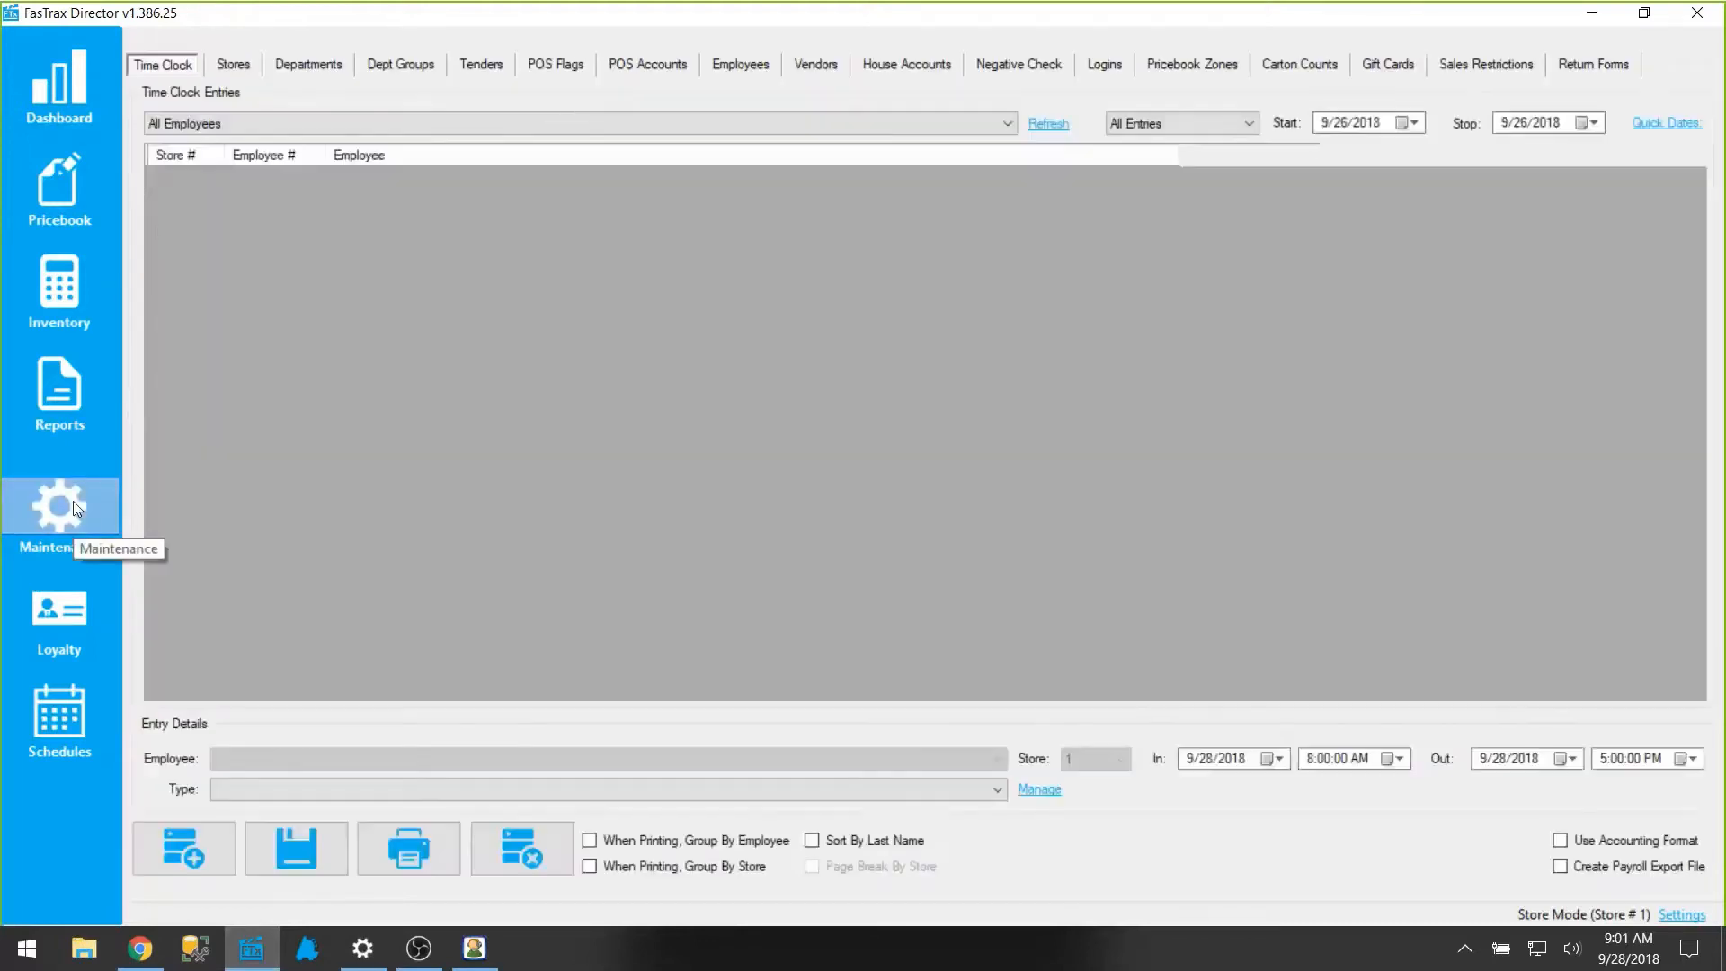
{"action": "left_click", "coordinate": [714, 72]}
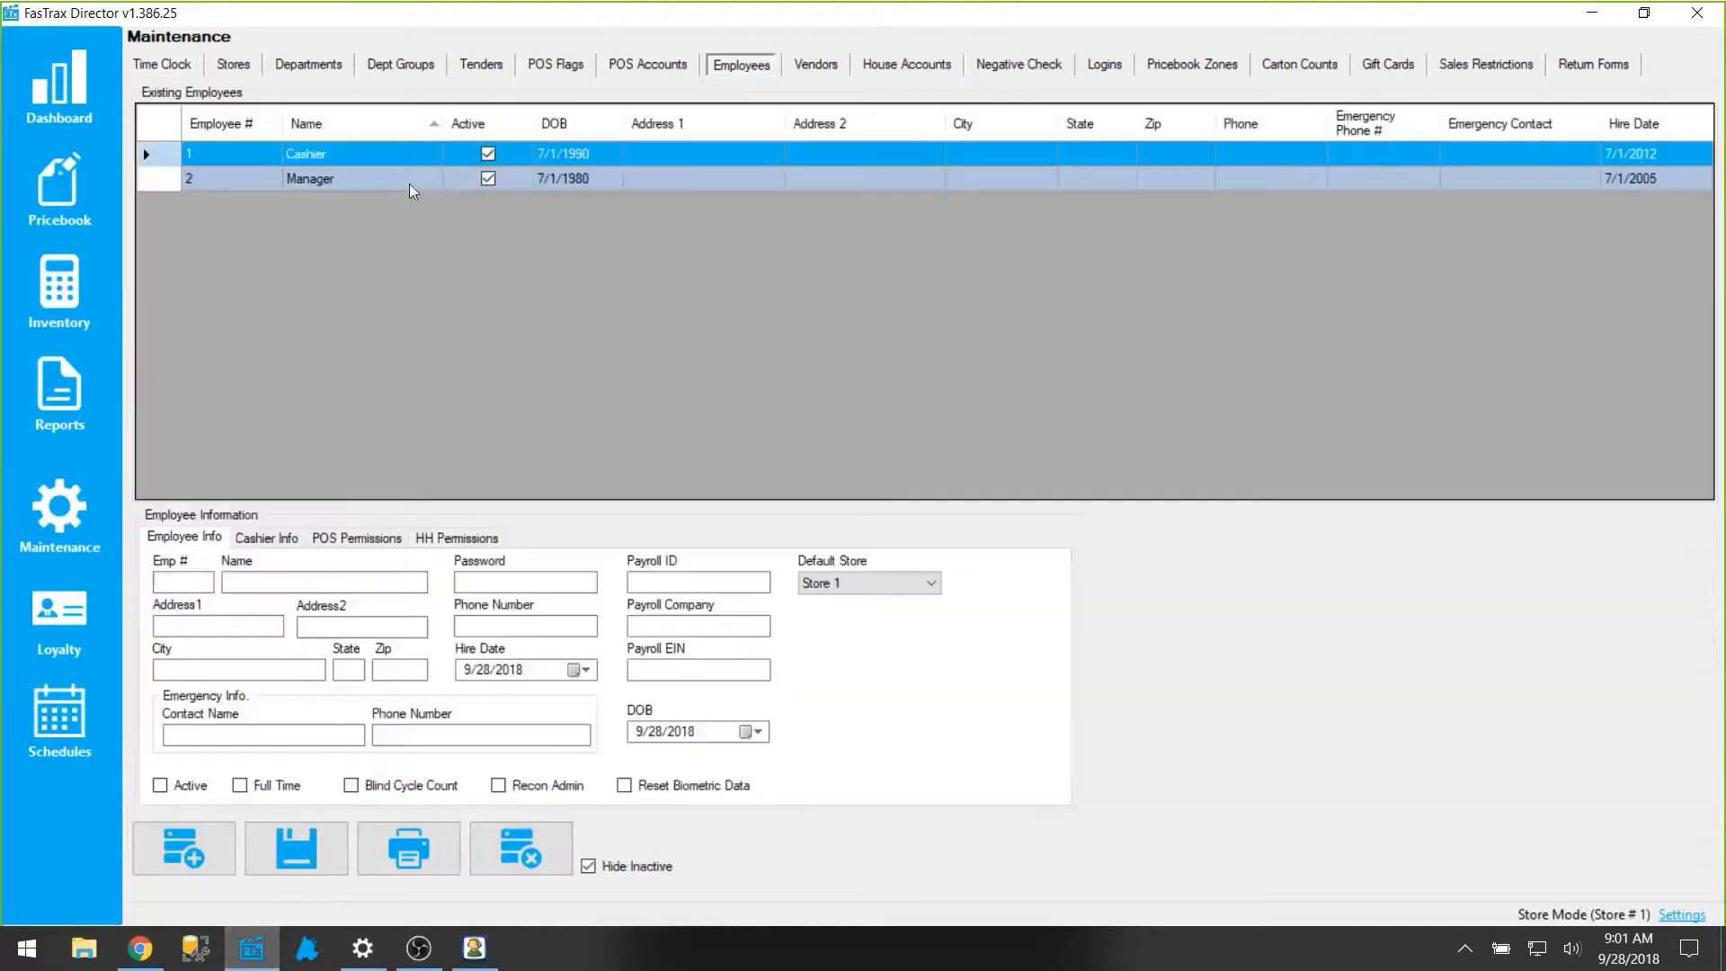
{"action": "left_click", "coordinate": [331, 177]}
{"action": "left_click", "coordinate": [342, 155]}
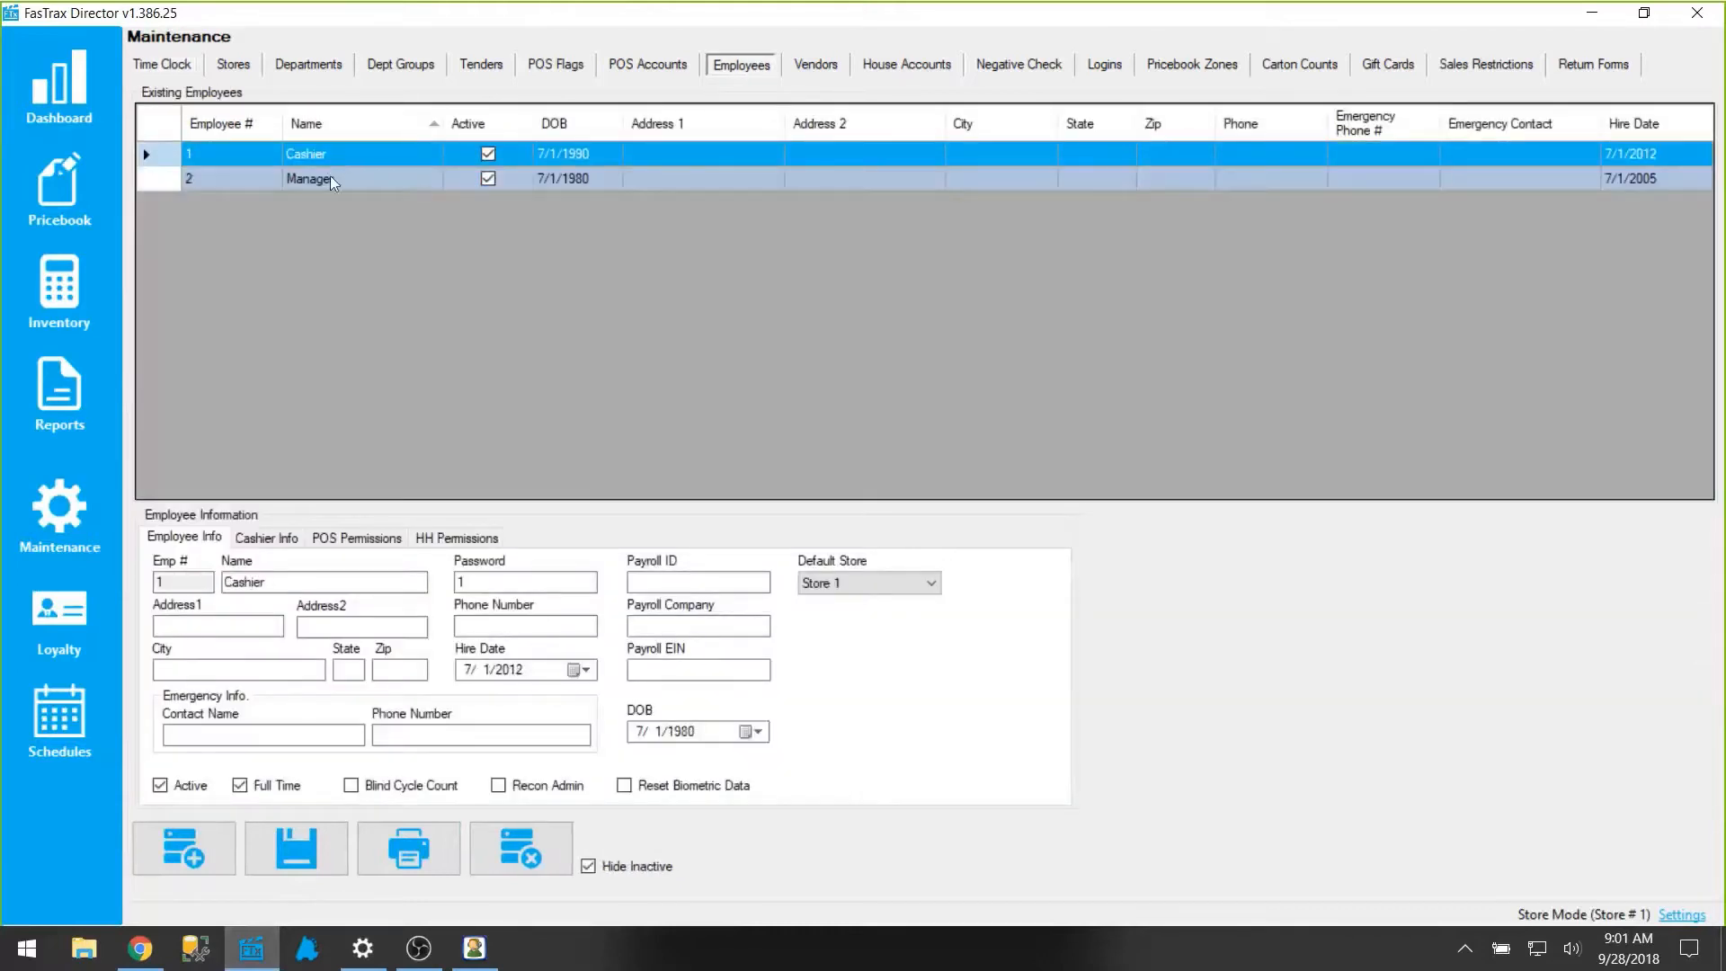
{"action": "left_click", "coordinate": [329, 177]}
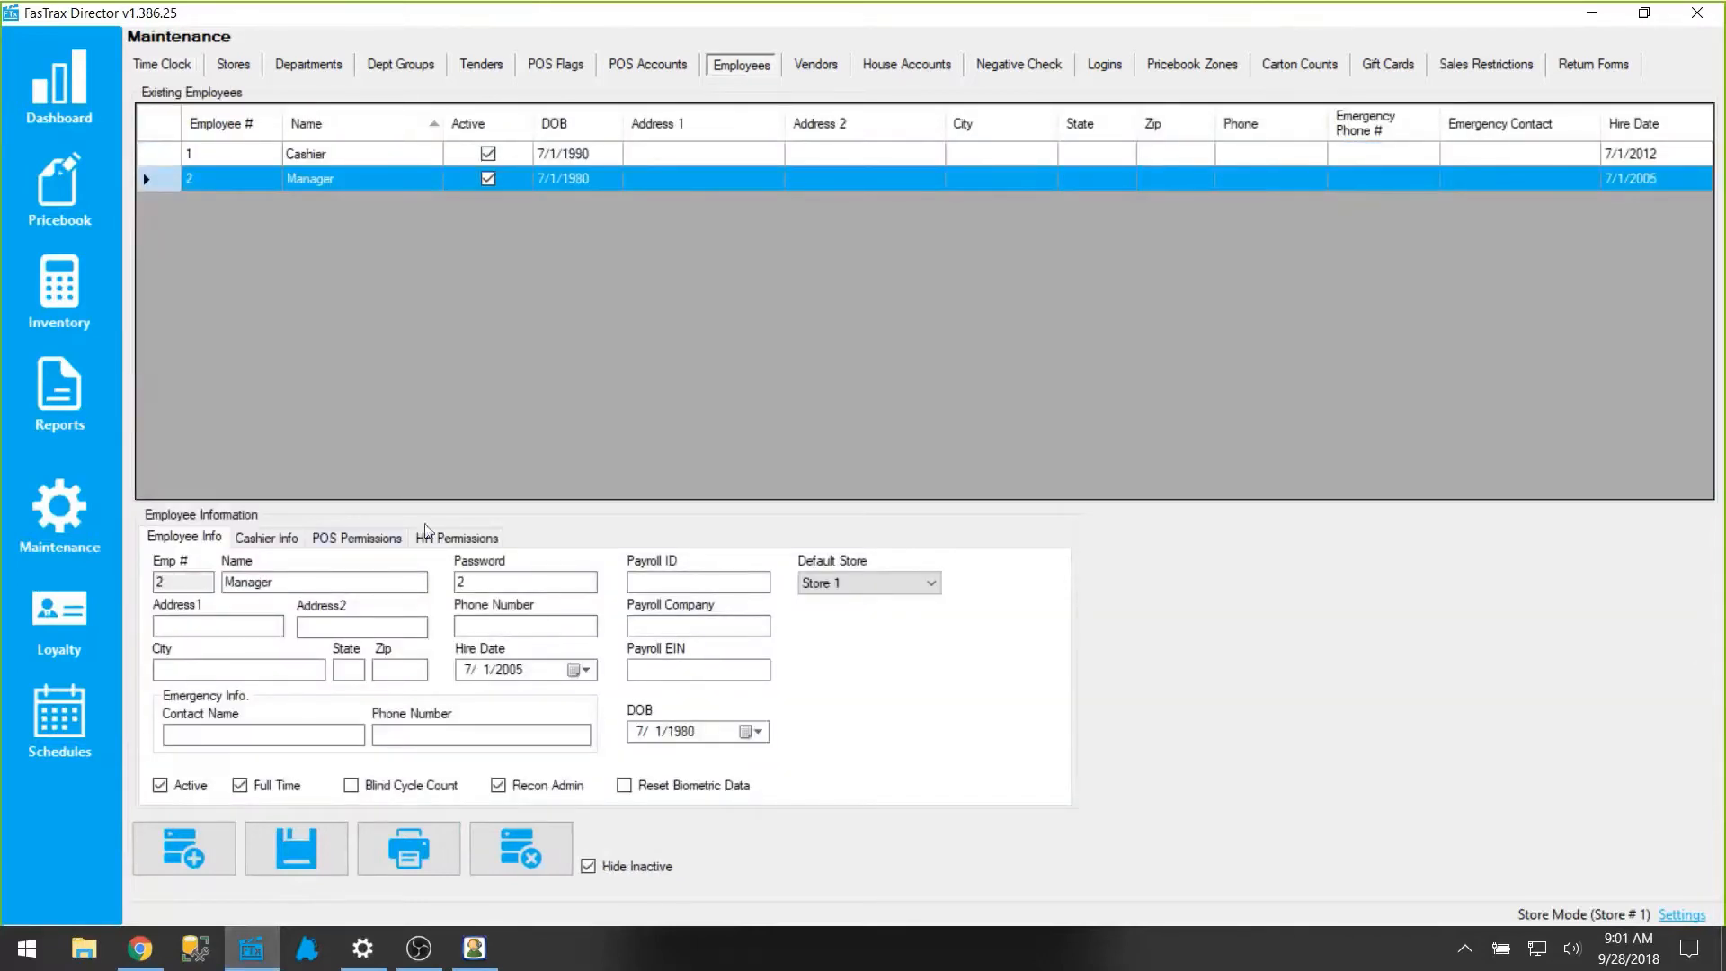
{"action": "left_click", "coordinate": [461, 542]}
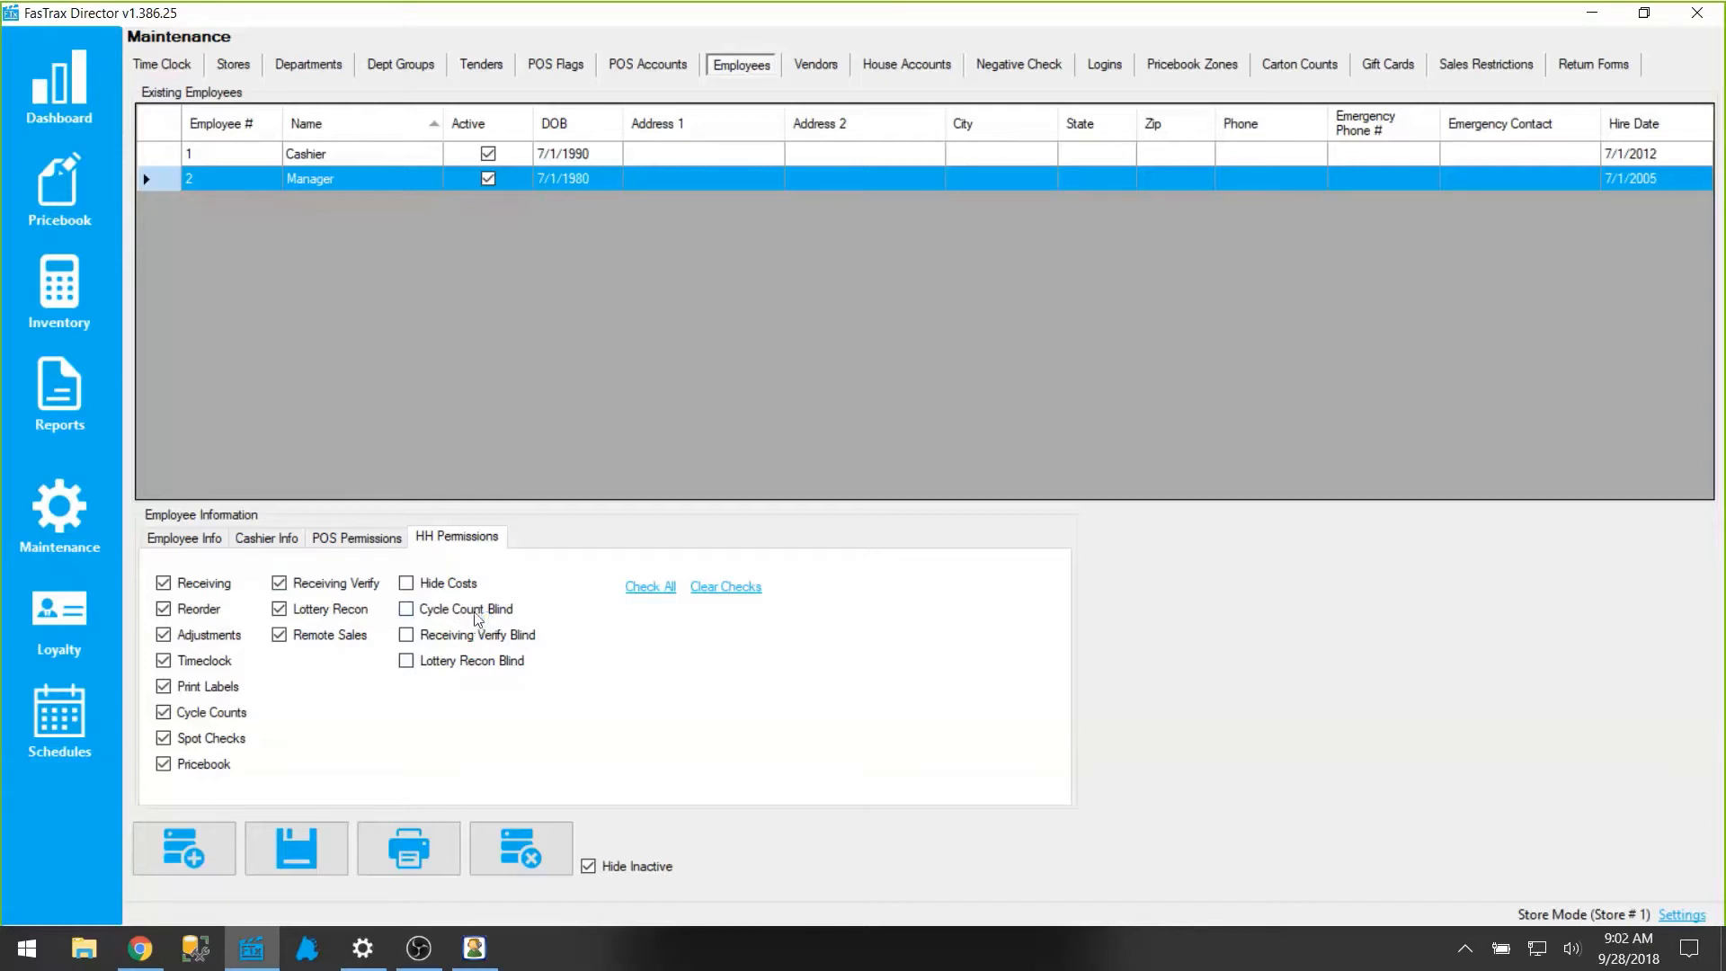
{"action": "left_click", "coordinate": [477, 614]}
{"action": "left_click", "coordinate": [477, 614]}
Switch to MobiControl Remote, maximize its window and dismiss the handheld's Change Connection dialog without changes
{"action": "left_click", "coordinate": [481, 960]}
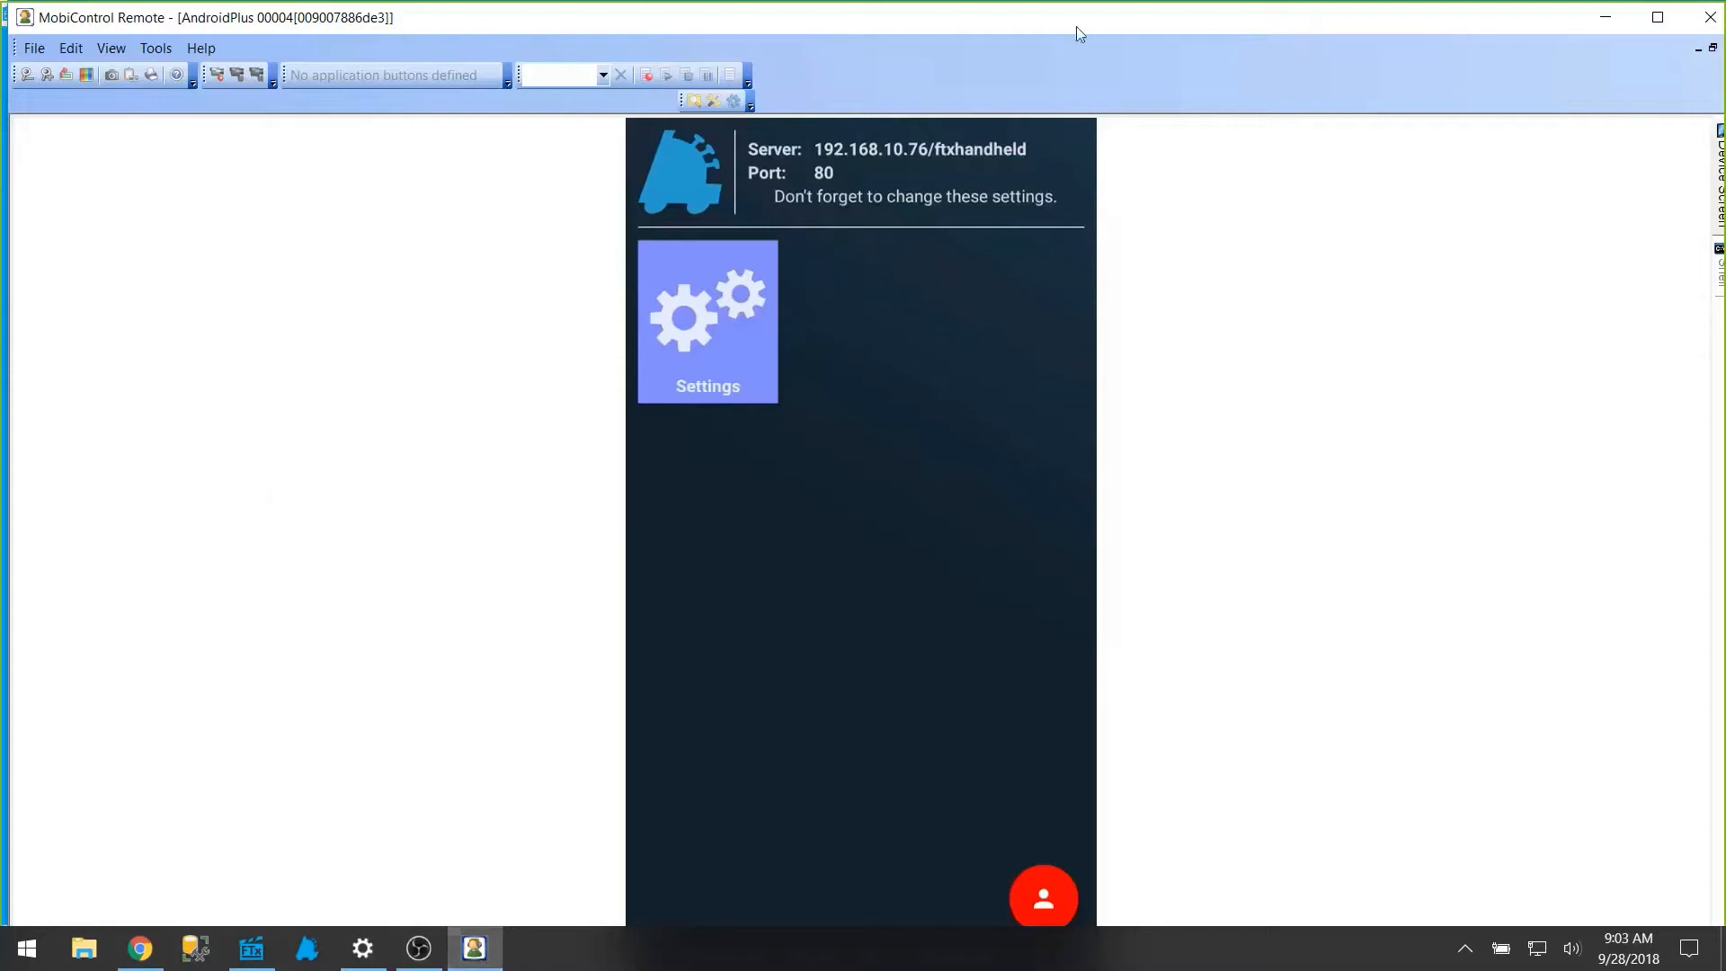
{"action": "left_click_drag", "start_coordinate": [1427, 31], "coordinate": [1416, 93]}
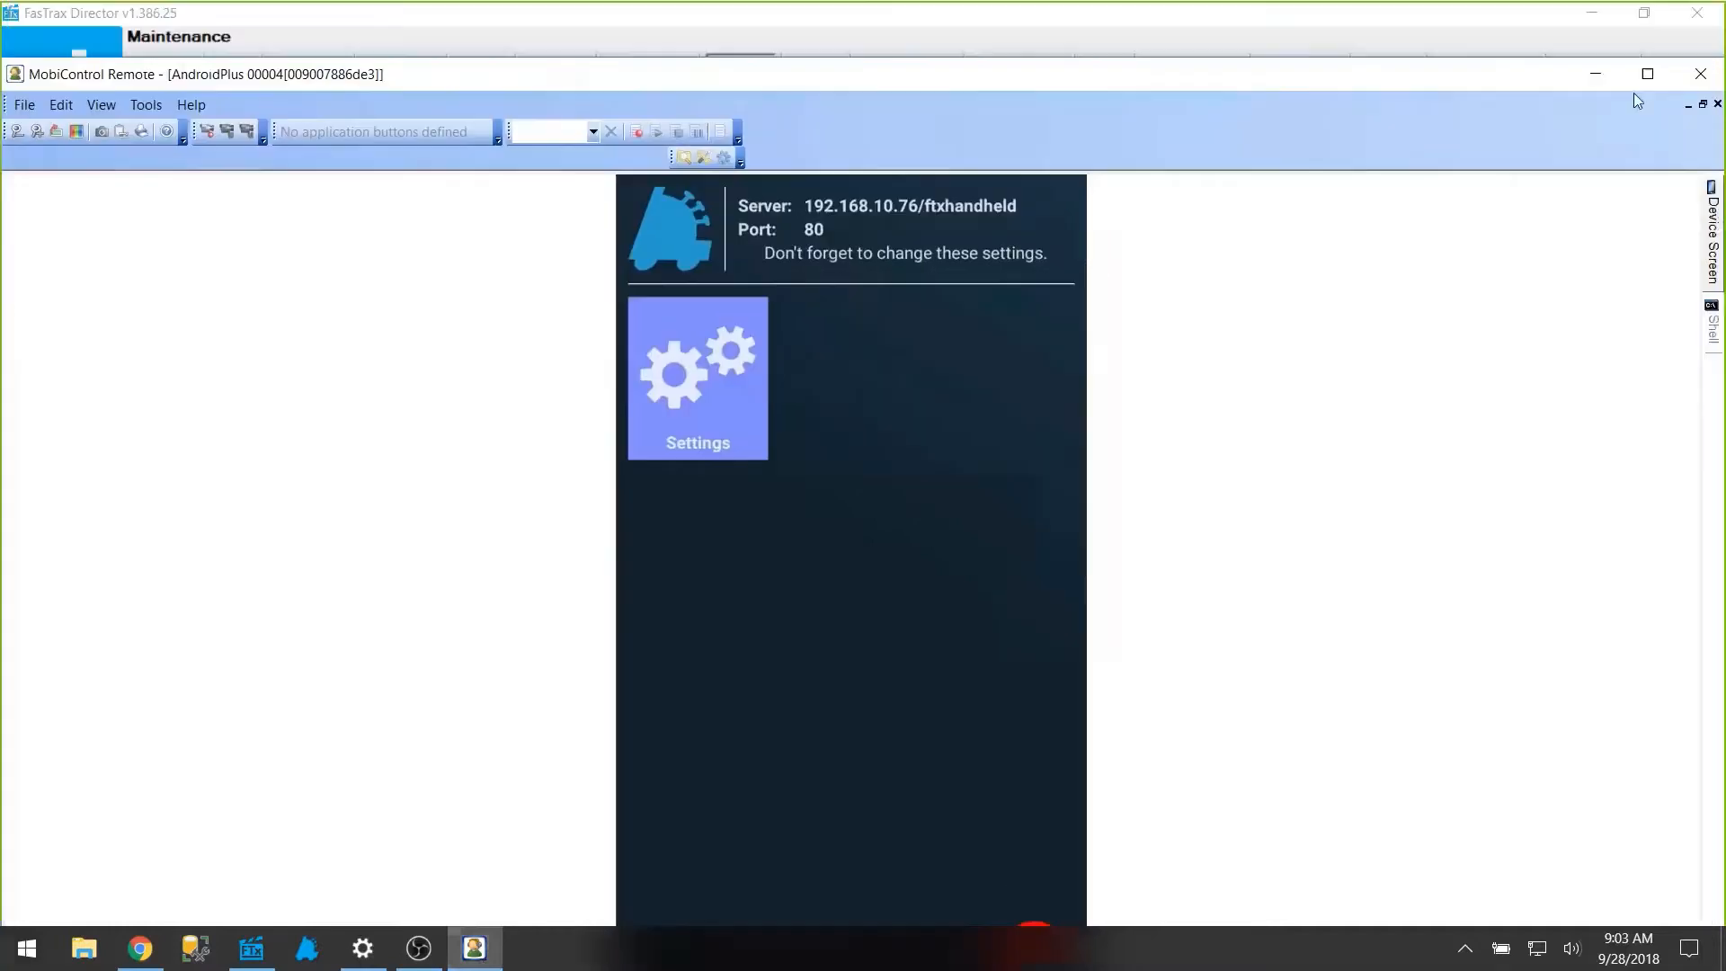
{"action": "left_click", "coordinate": [1649, 74]}
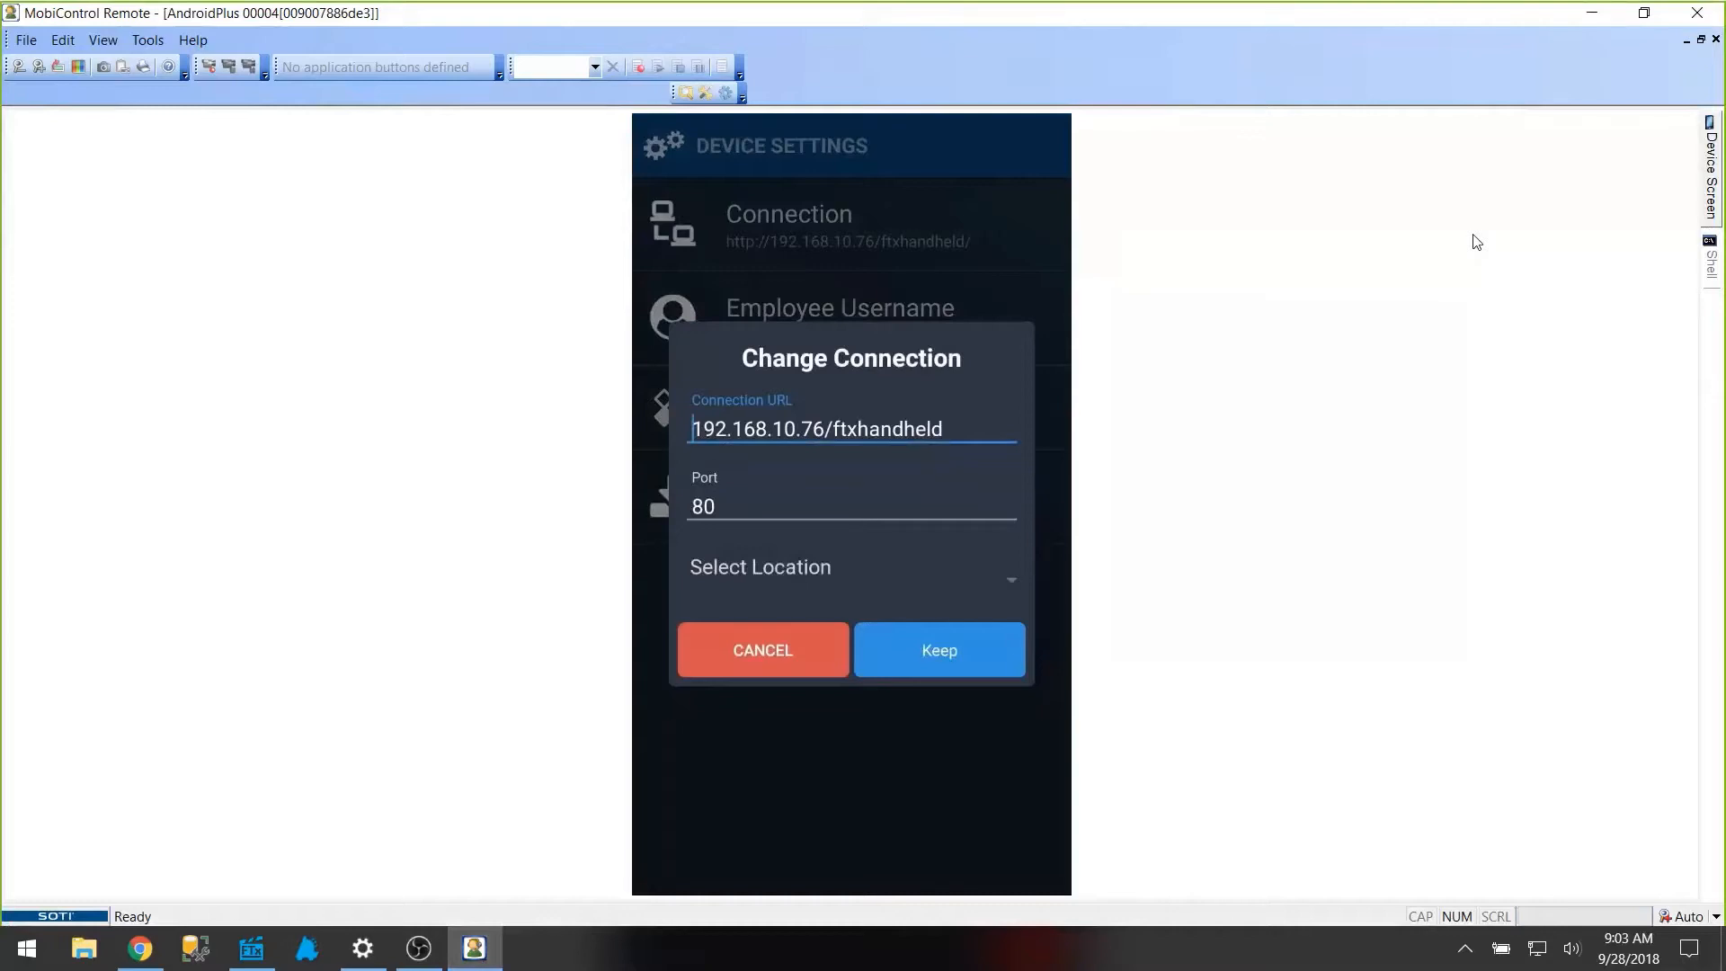
{"action": "key", "text": "Escape"}
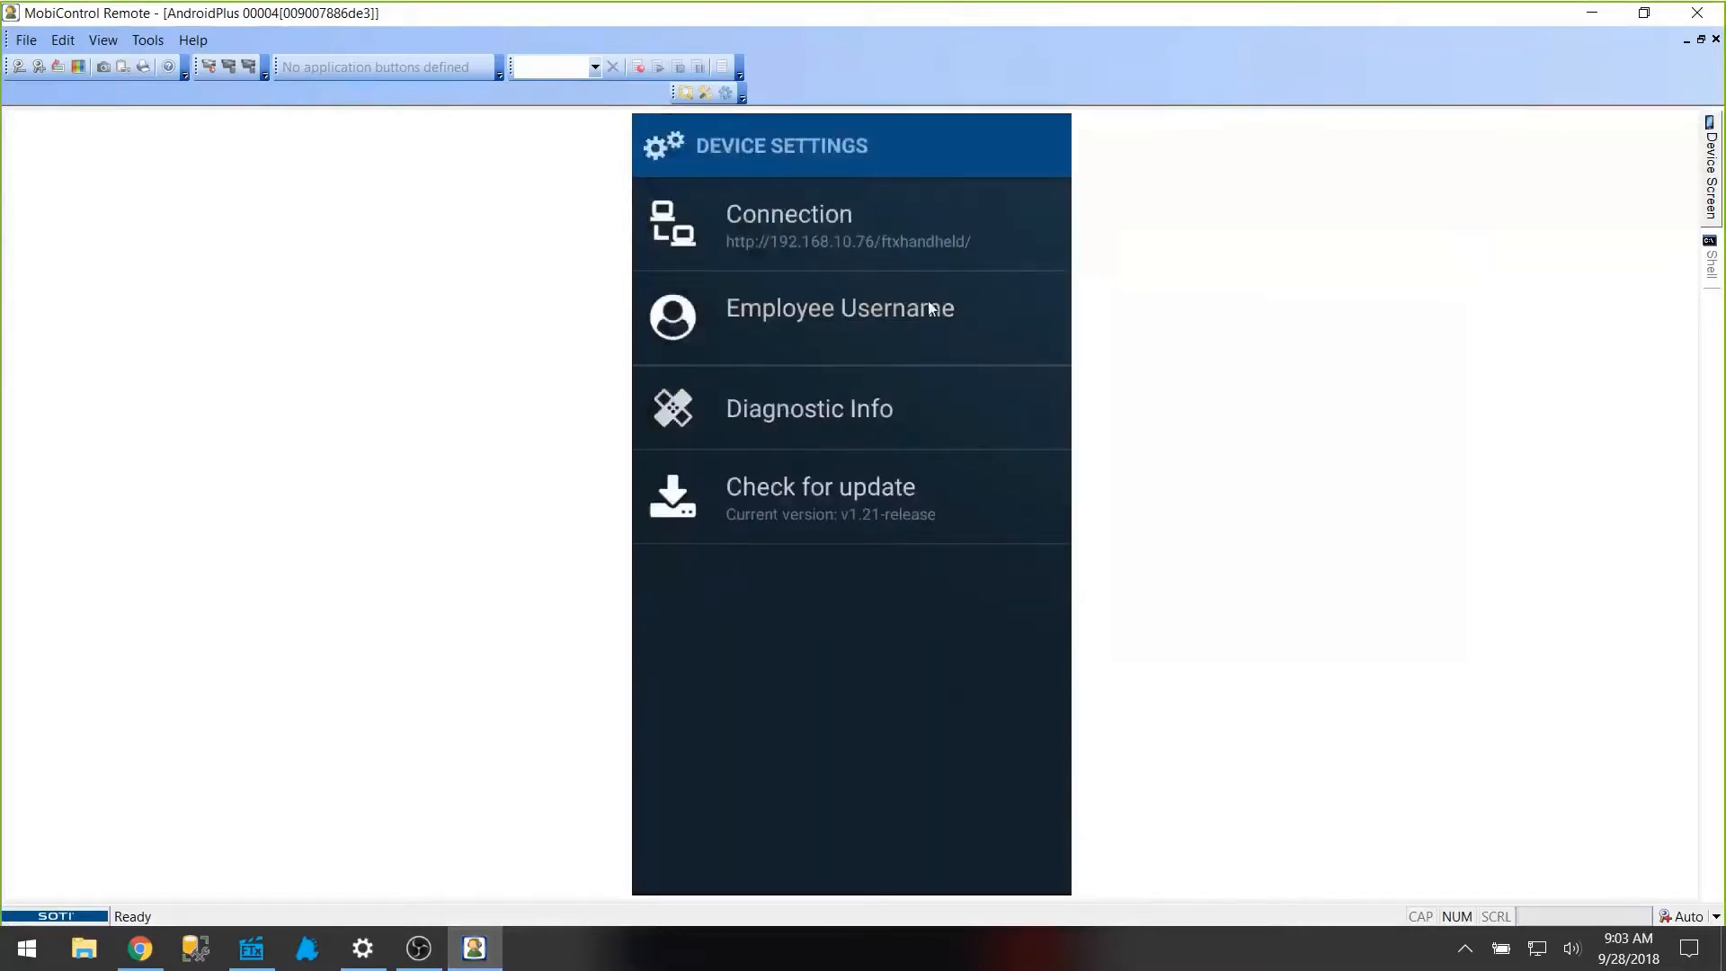
Run ipconfig in a Windows command prompt and find the Ethernet adapter's IPv4 address
{"action": "right_click", "coordinate": [39, 966]}
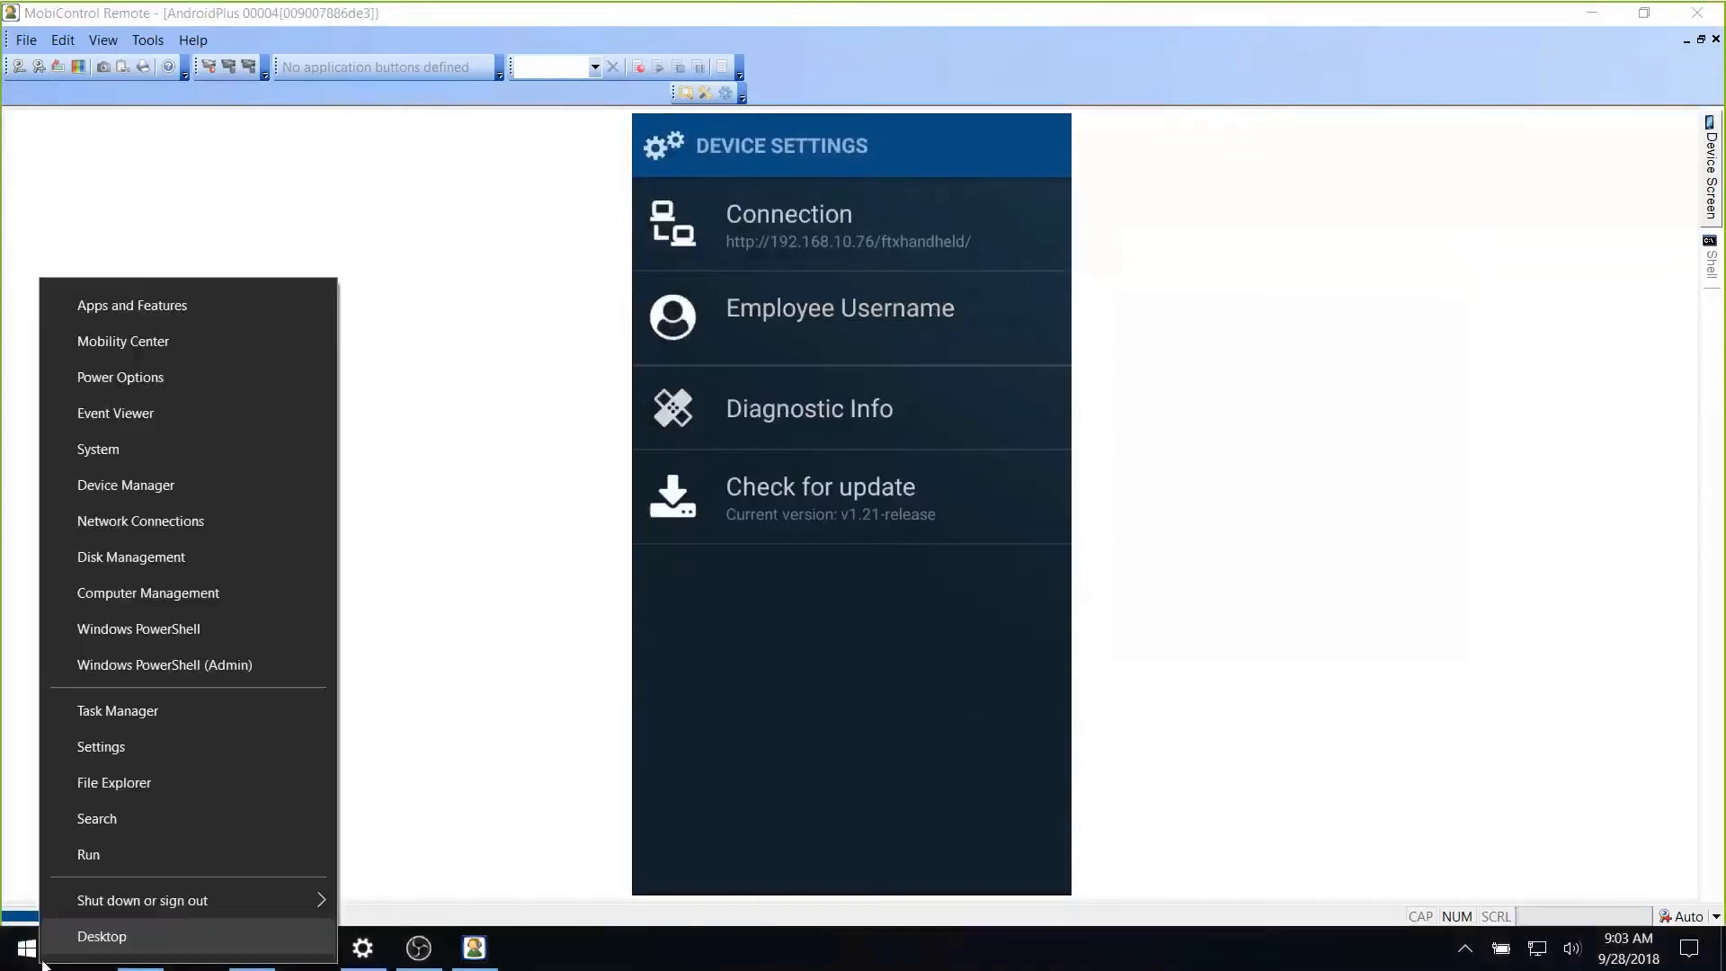
{"action": "left_click", "coordinate": [122, 856]}
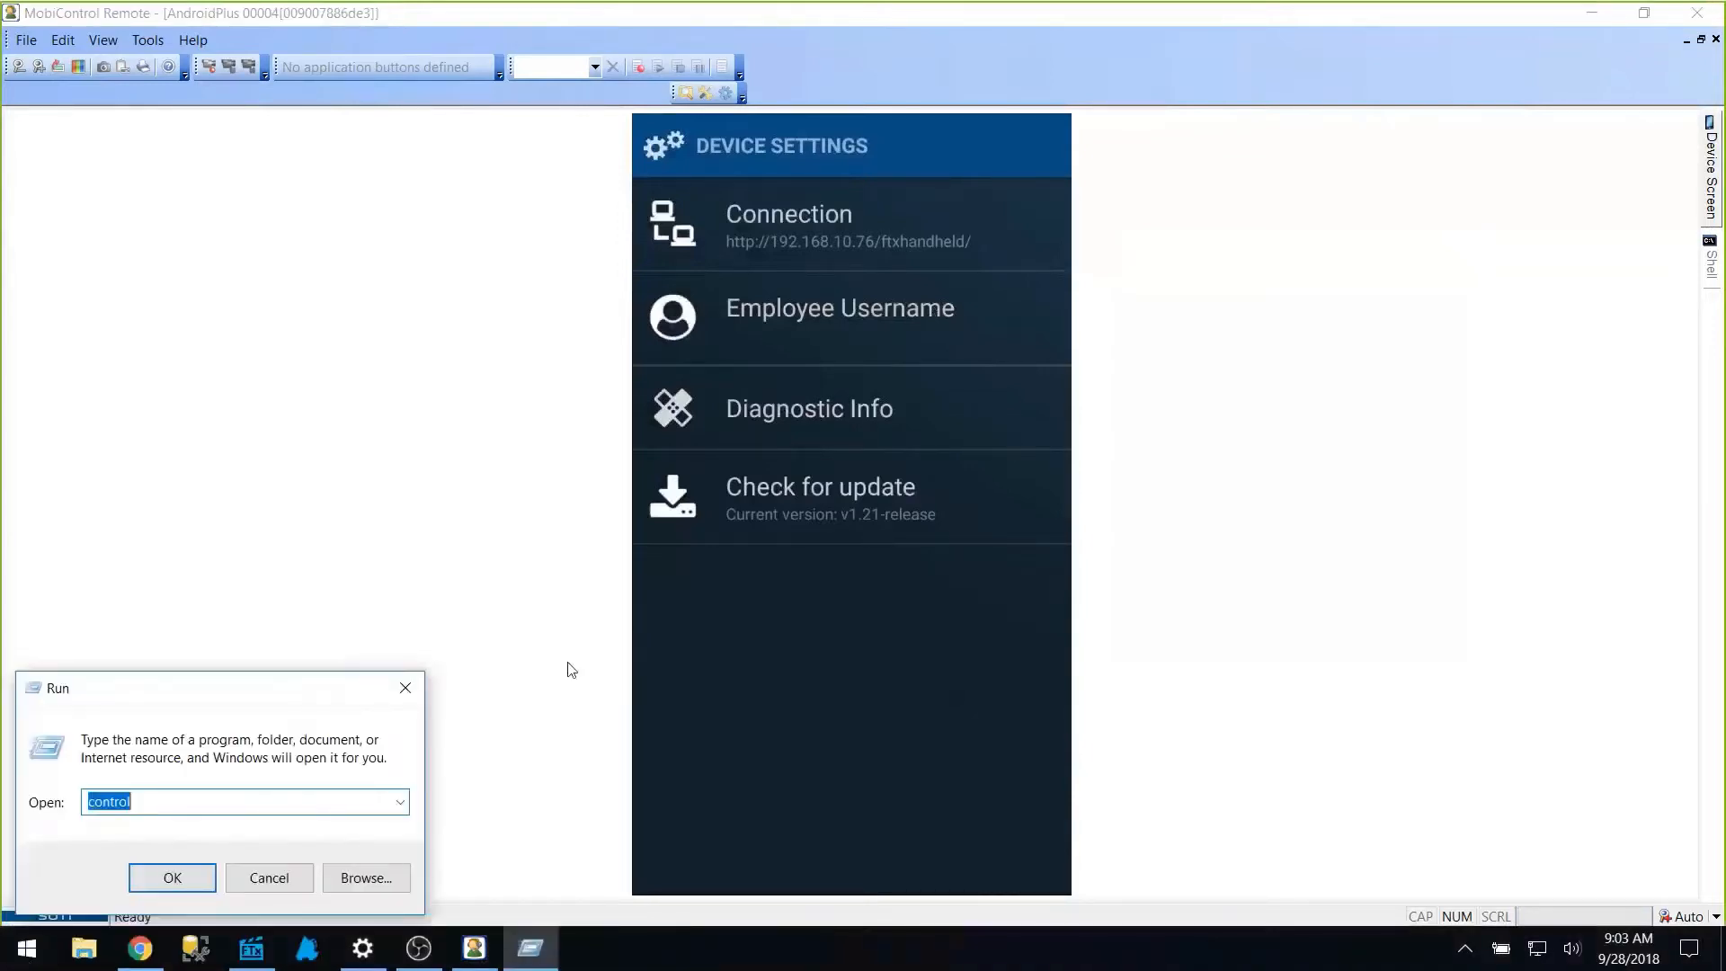
{"action": "type", "text": "cmd"}
{"action": "key", "text": "Return"}
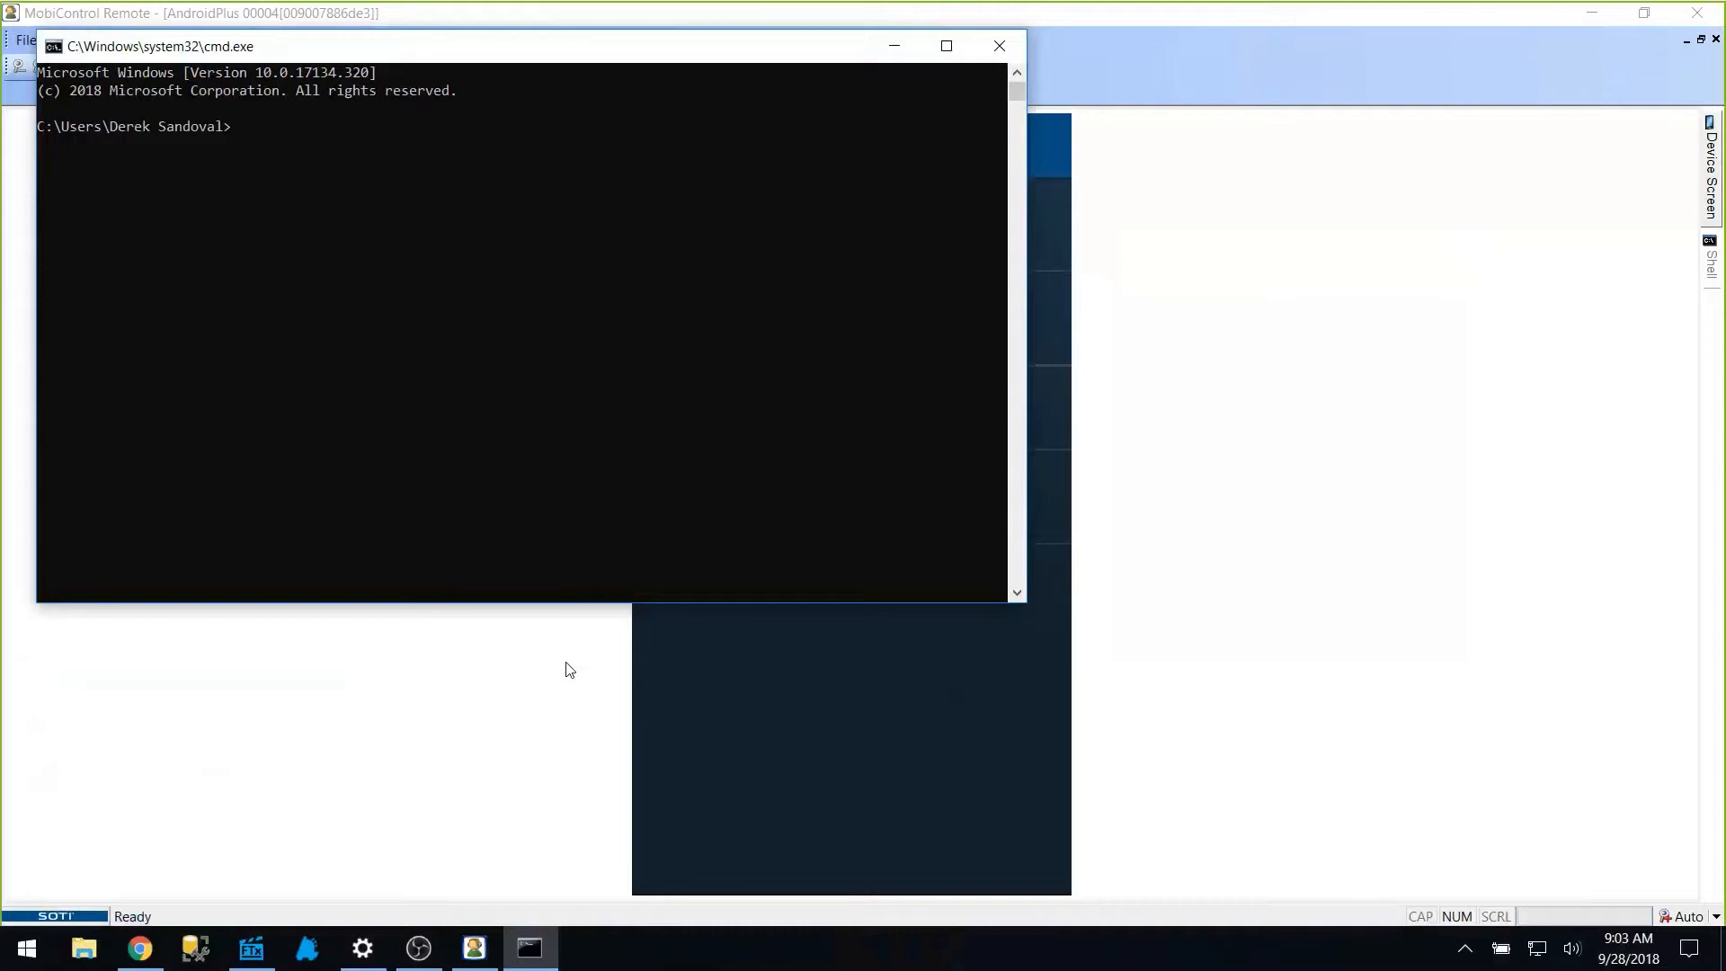
{"action": "type", "text": "ipconfig"}
{"action": "key", "text": "Return"}
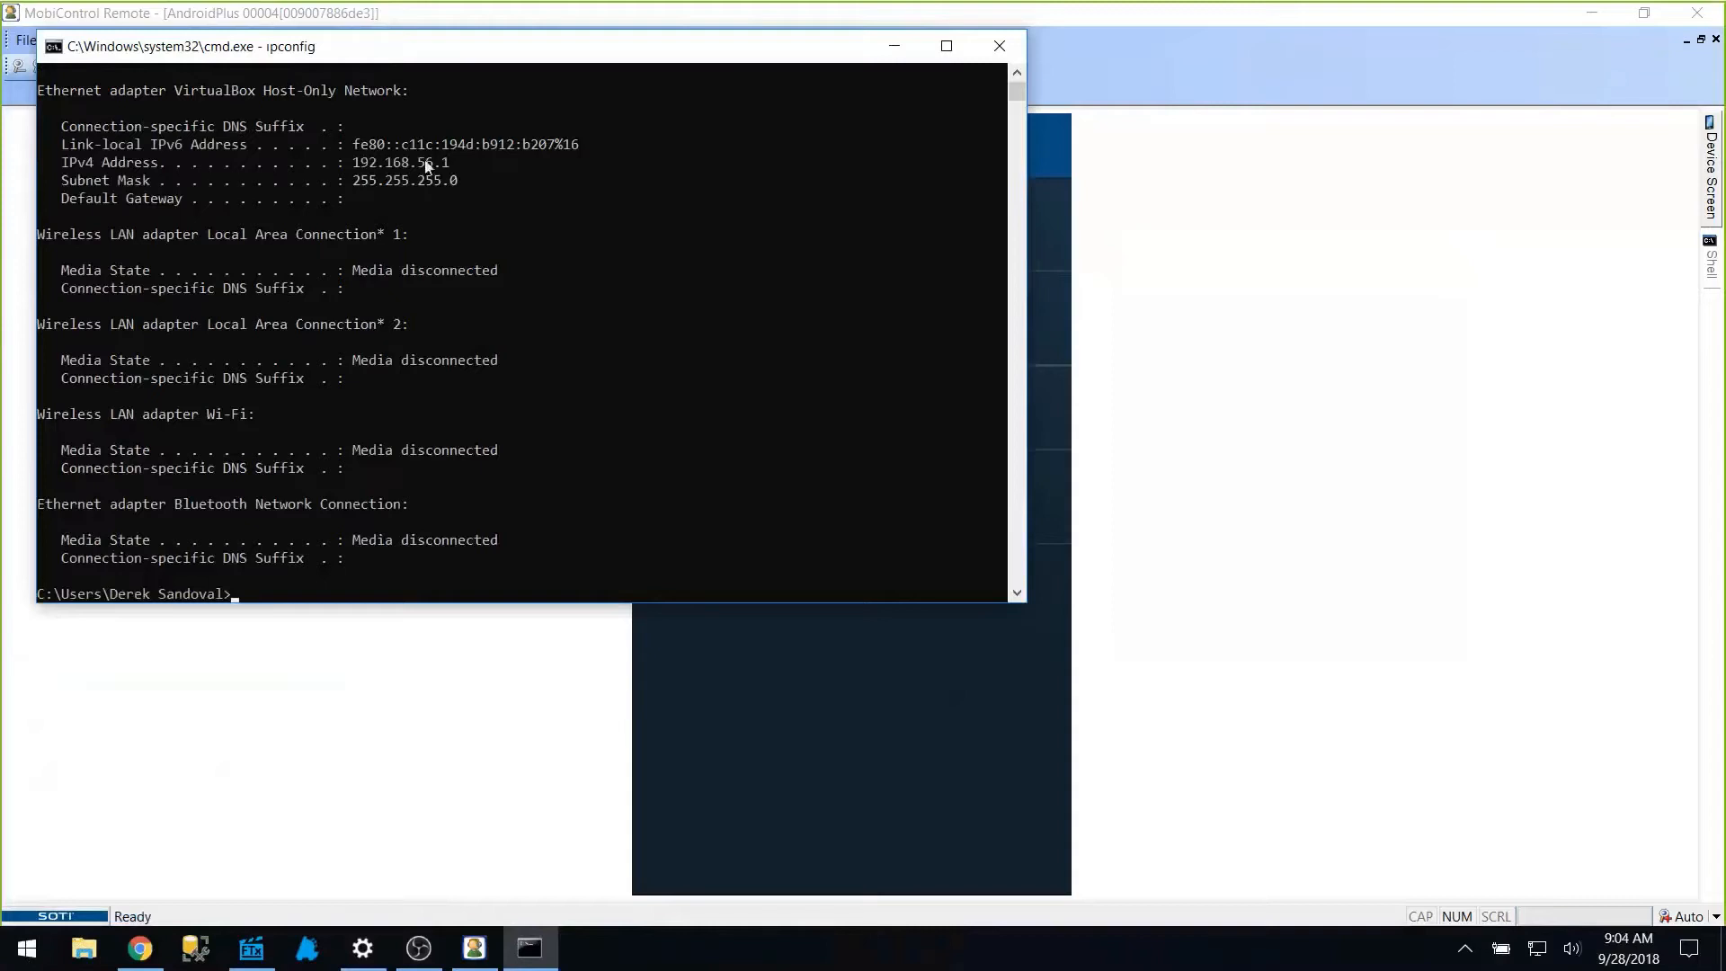
{"action": "scroll", "coordinate": [438, 176], "scroll_direction": "up", "scroll_amount": 3}
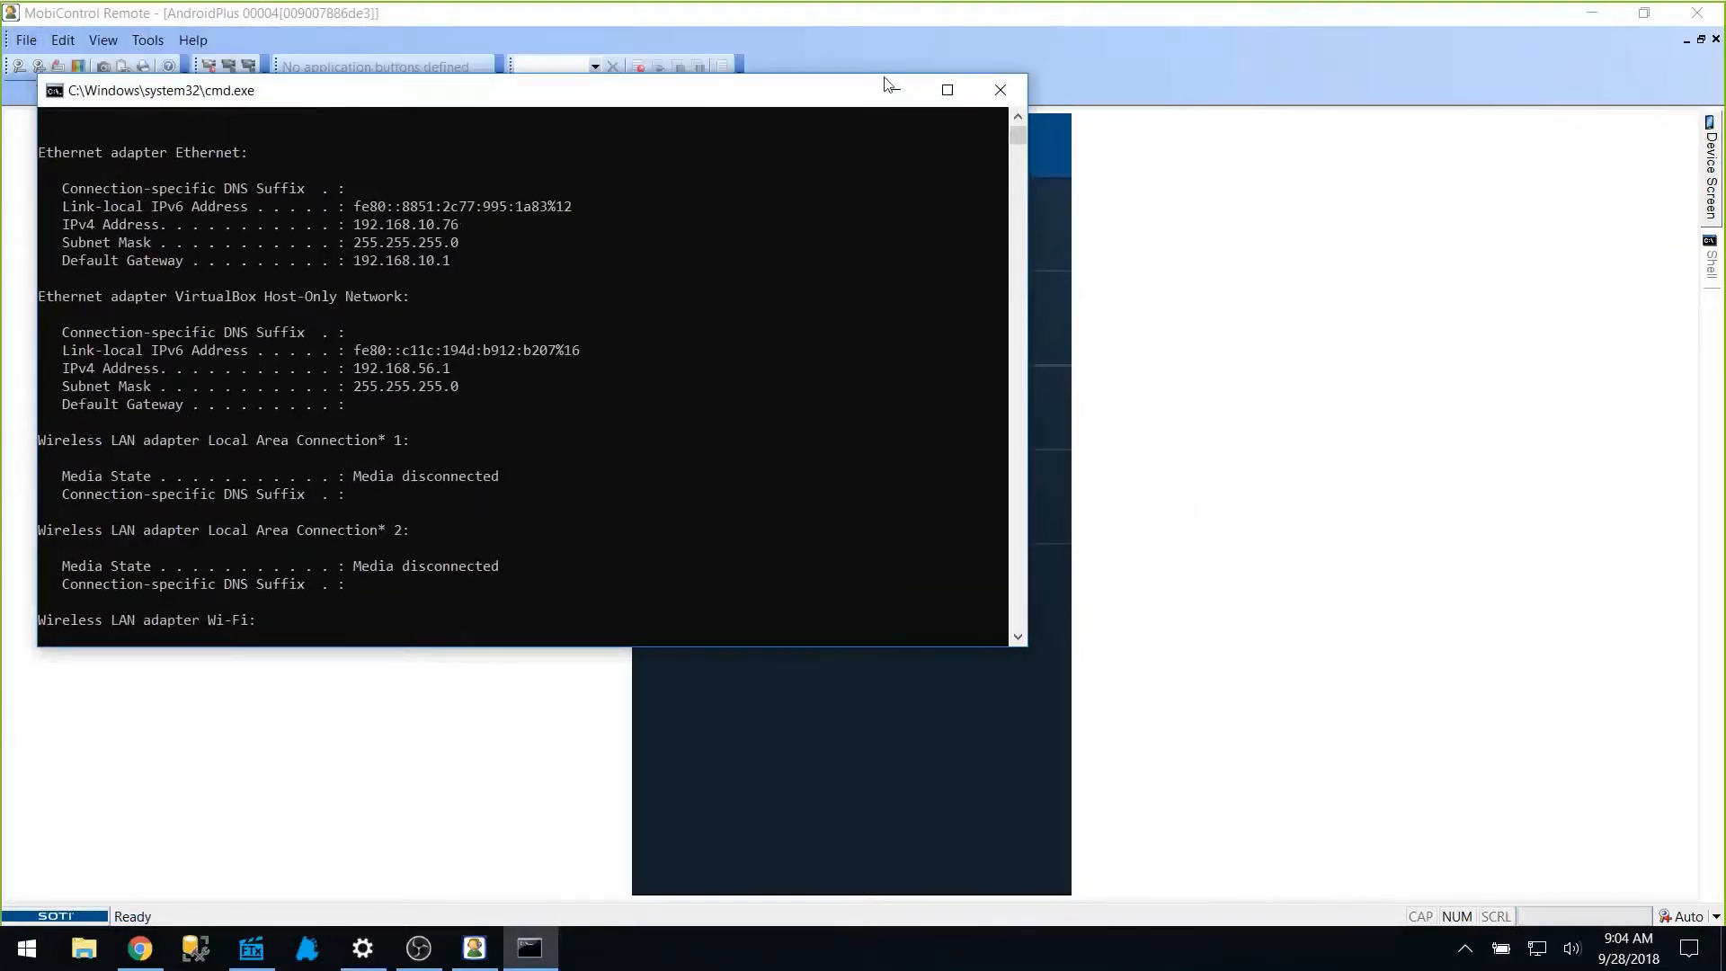
Return to MobiControl Remote and log in to the handheld with the manager's username and password
{"action": "key", "text": "alt+Tab"}
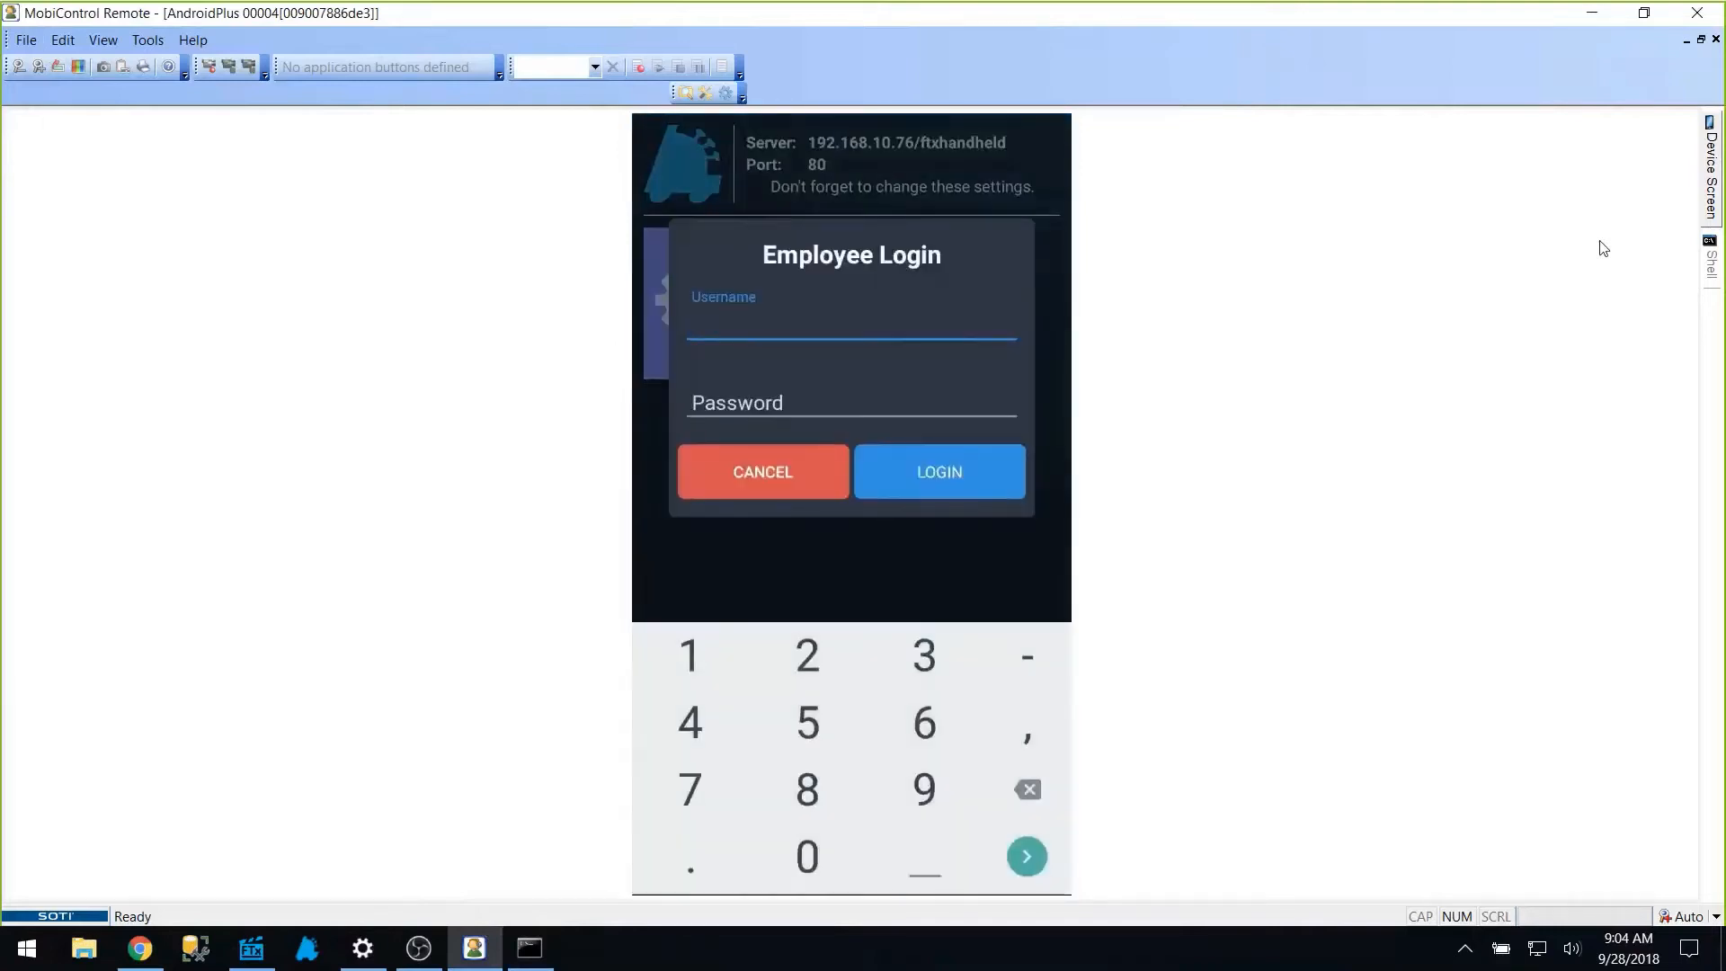
{"action": "type", "text": "2"}
{"action": "key", "text": "Return"}
{"action": "type", "text": "2"}
{"action": "key", "text": "Return"}
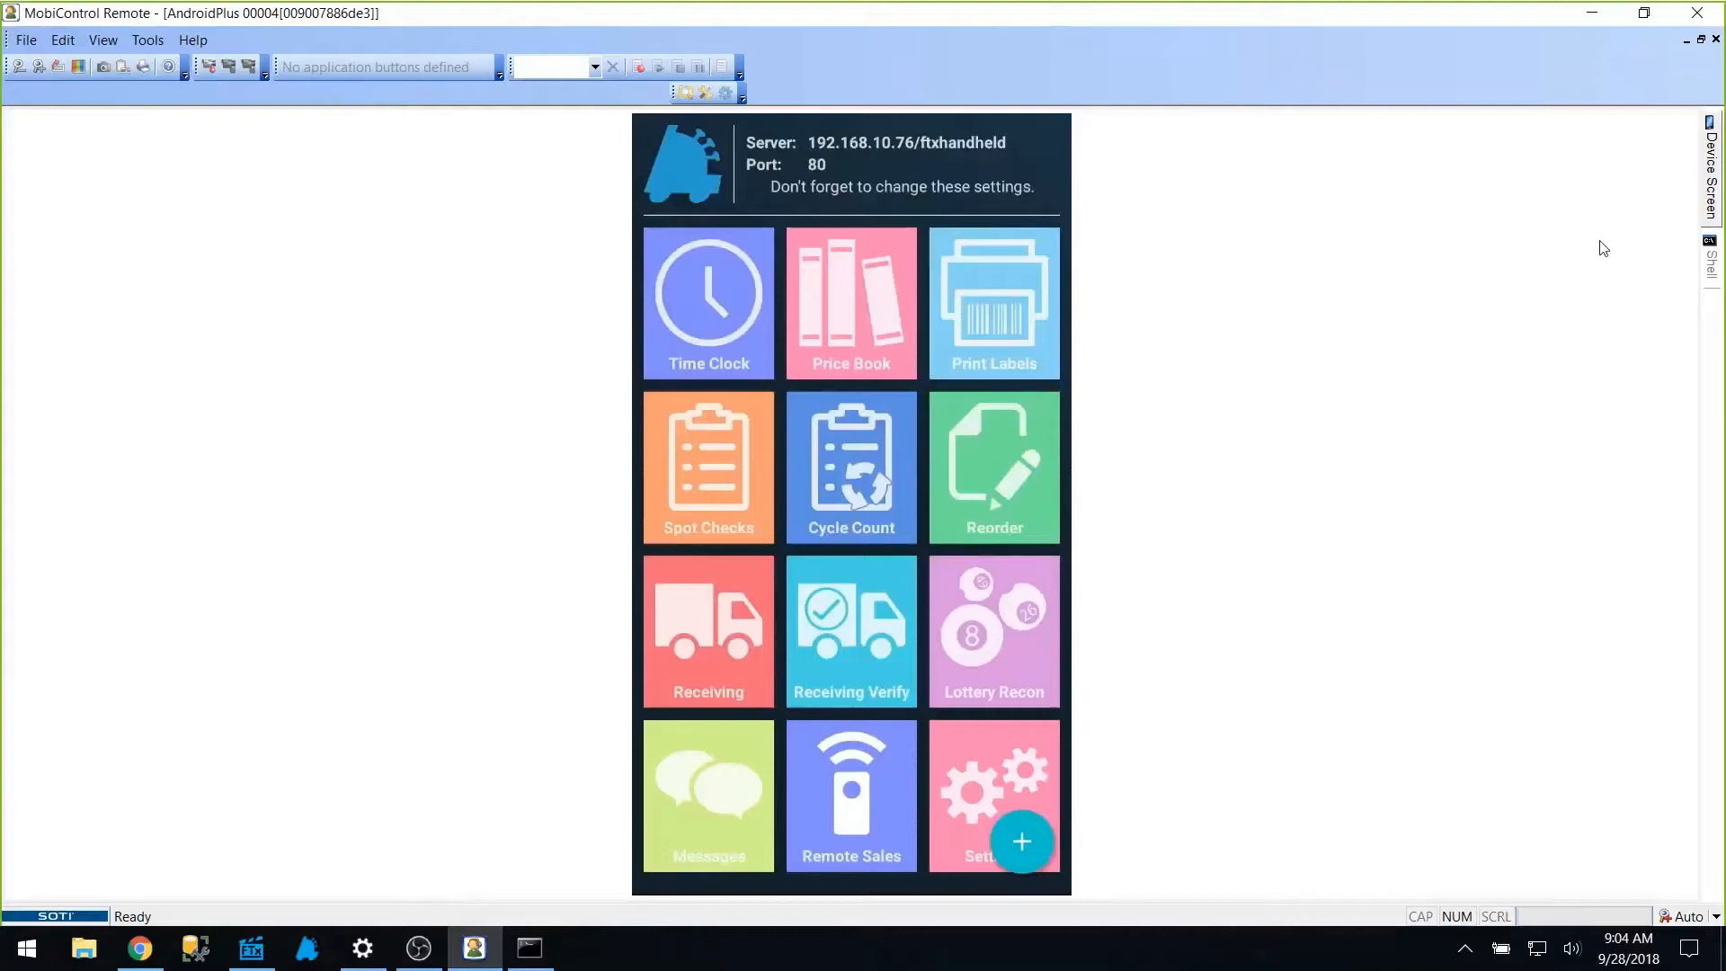
Check the Manager's handheld permissions in FasTrax Director, and return to MobiControl Remote
{"action": "left_click", "coordinate": [251, 947]}
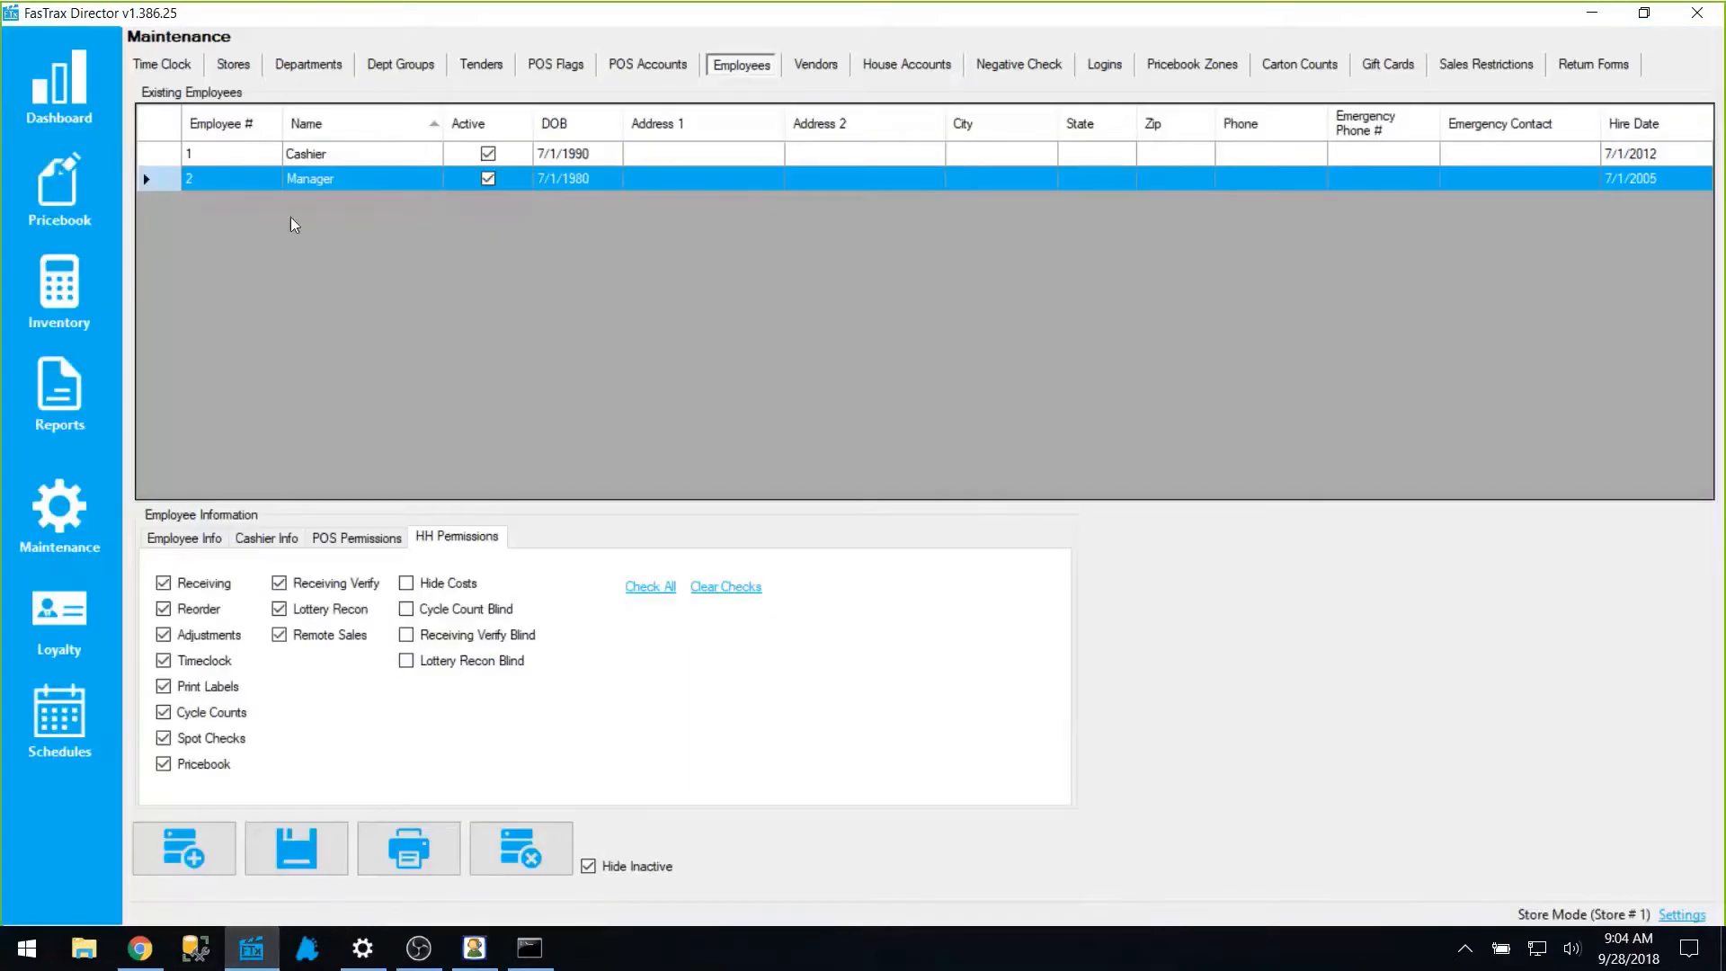
{"action": "left_click", "coordinate": [327, 179]}
{"action": "left_click", "coordinate": [454, 542]}
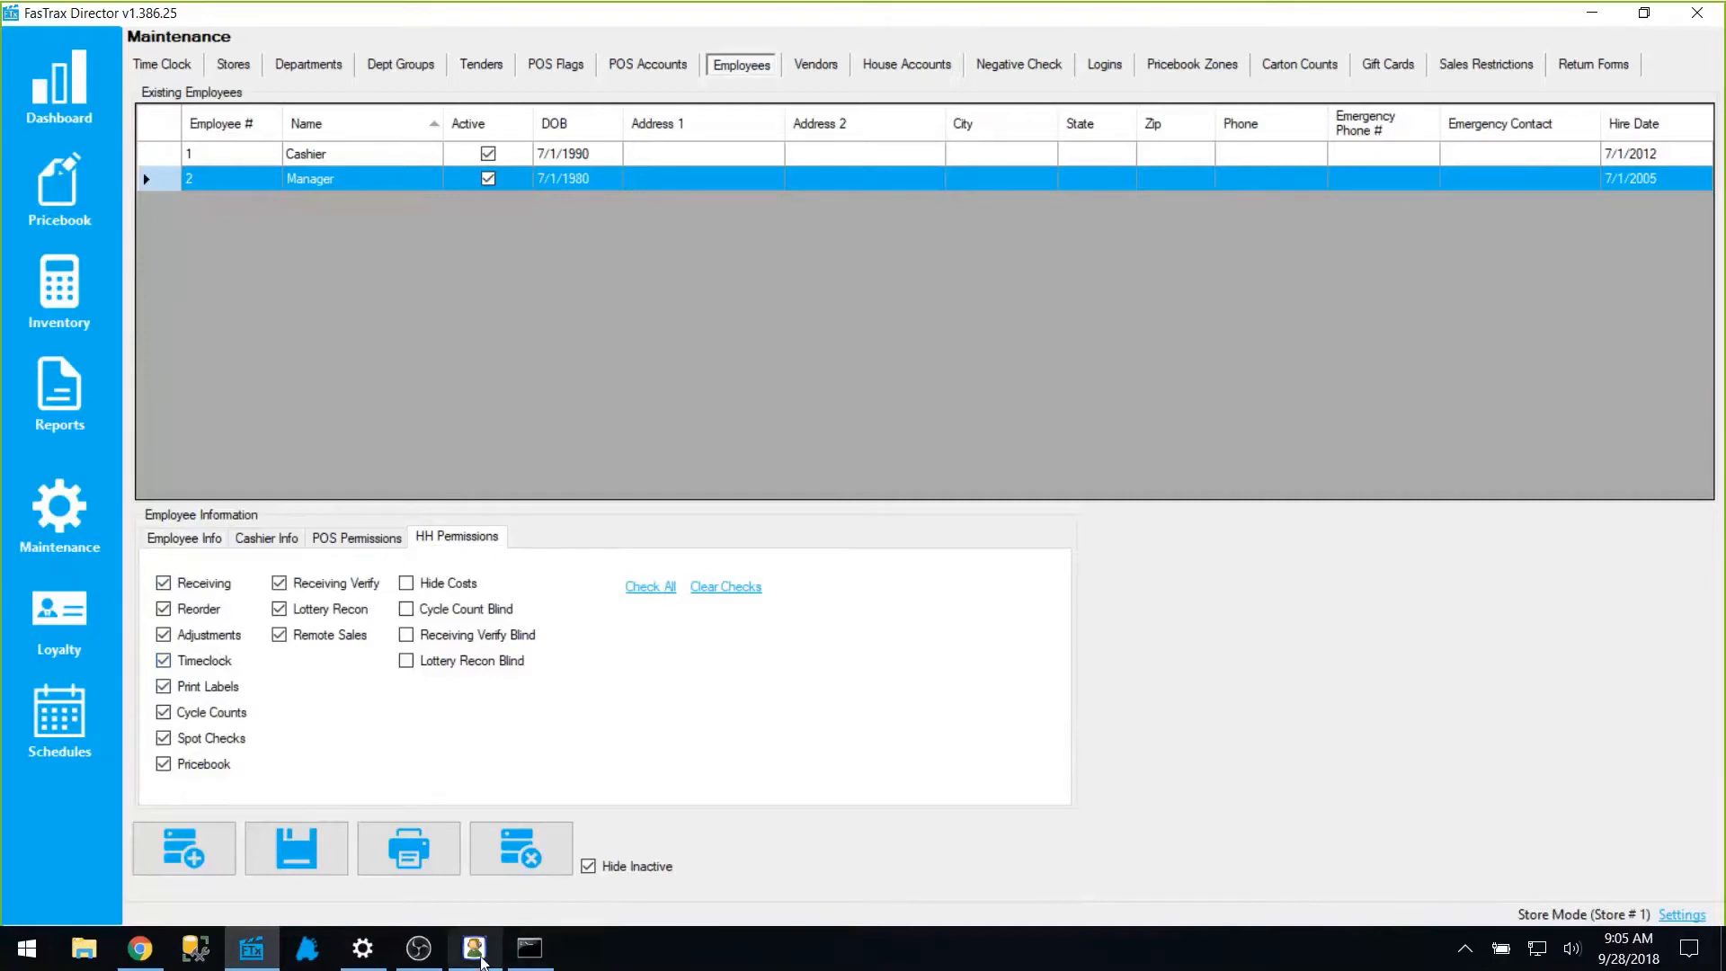
{"action": "left_click", "coordinate": [482, 962]}
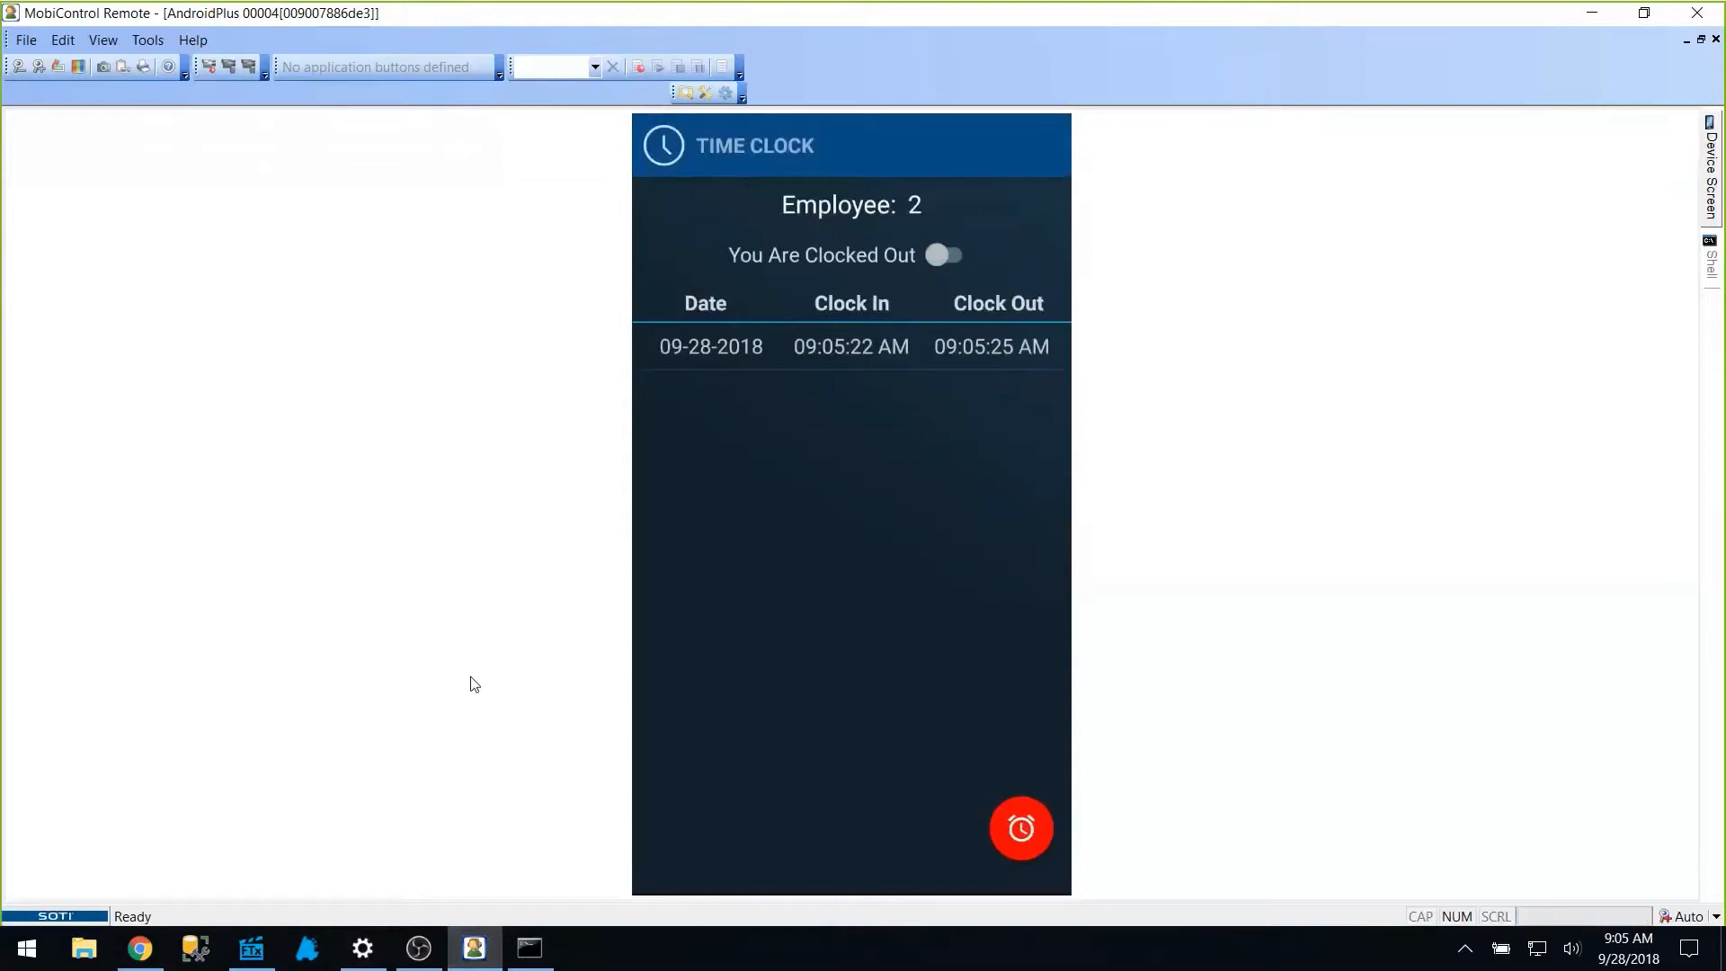
Switch to FasTrax Director and show all employees' time clock entries for 9/28/2018
{"action": "left_click", "coordinate": [251, 947]}
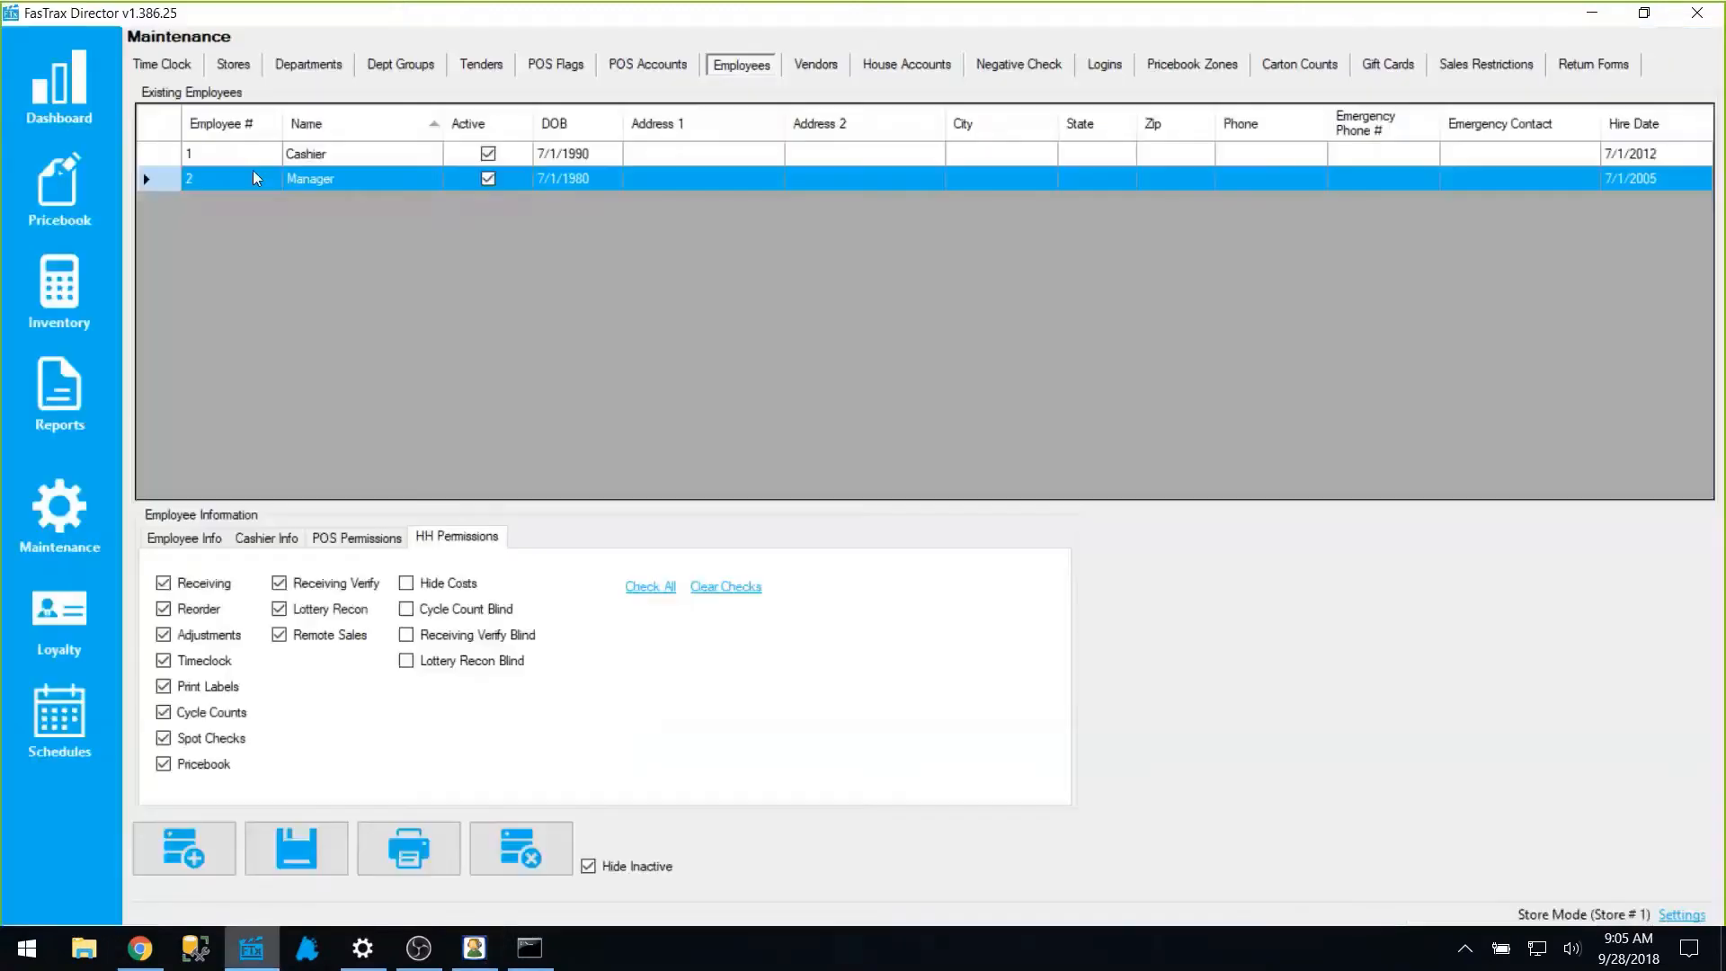
{"action": "left_click", "coordinate": [153, 70]}
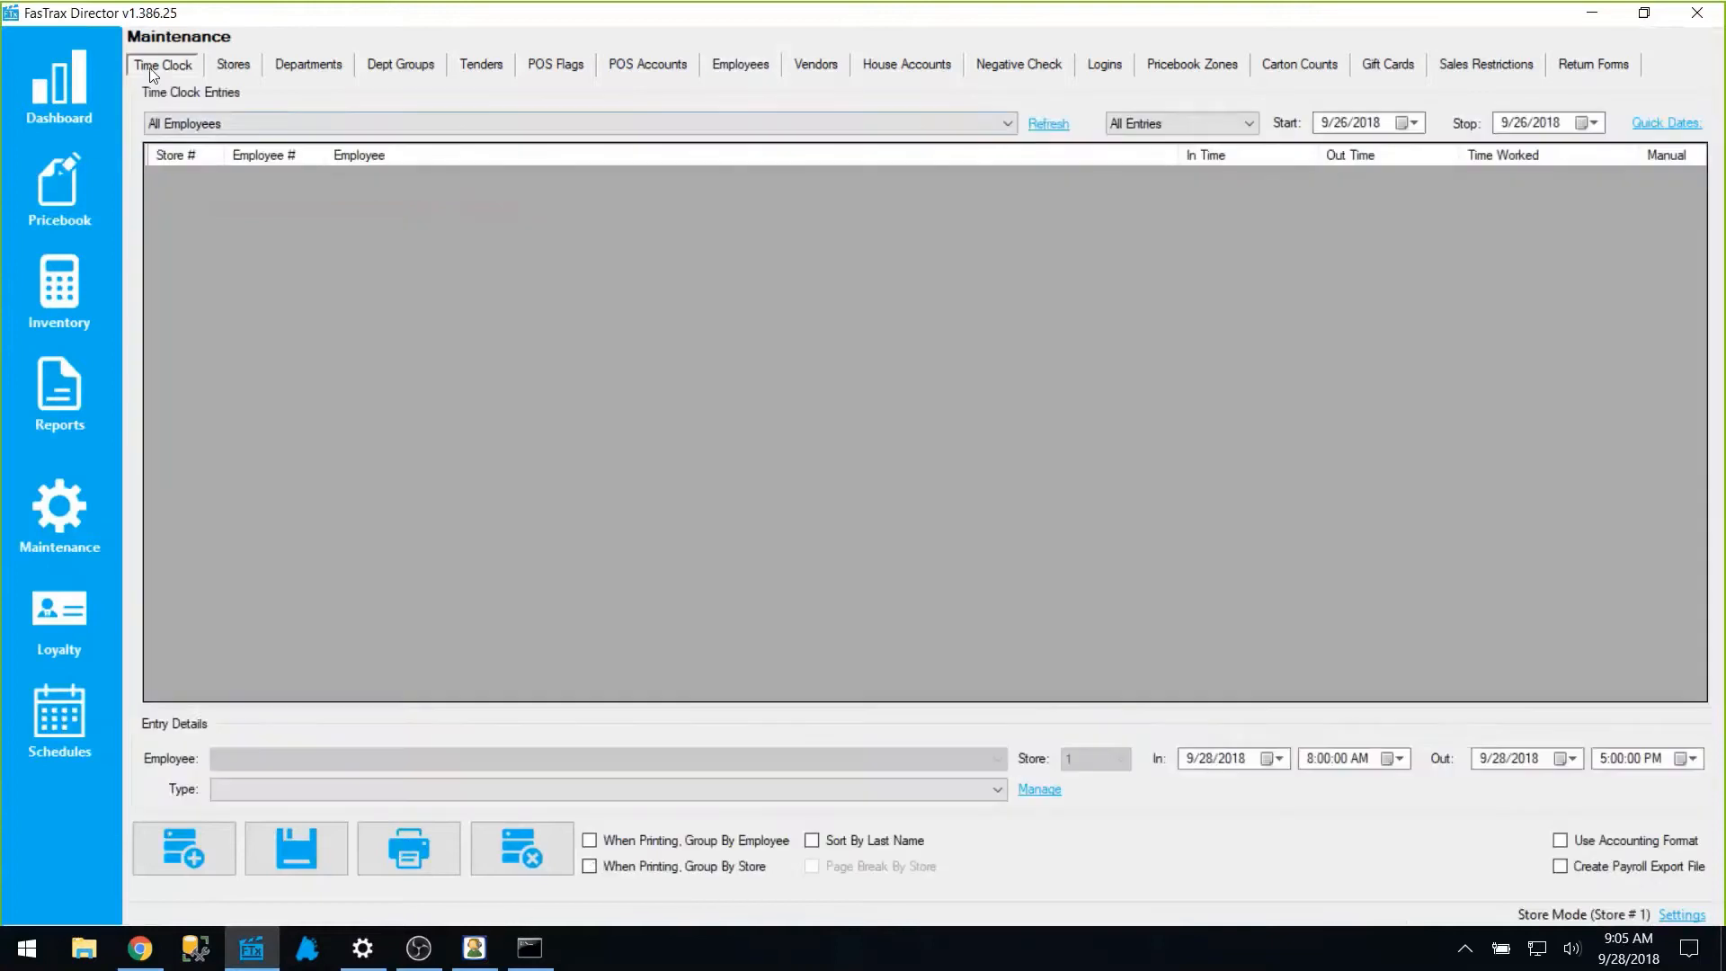
{"action": "left_click", "coordinate": [1653, 125]}
{"action": "left_click", "coordinate": [1642, 137]}
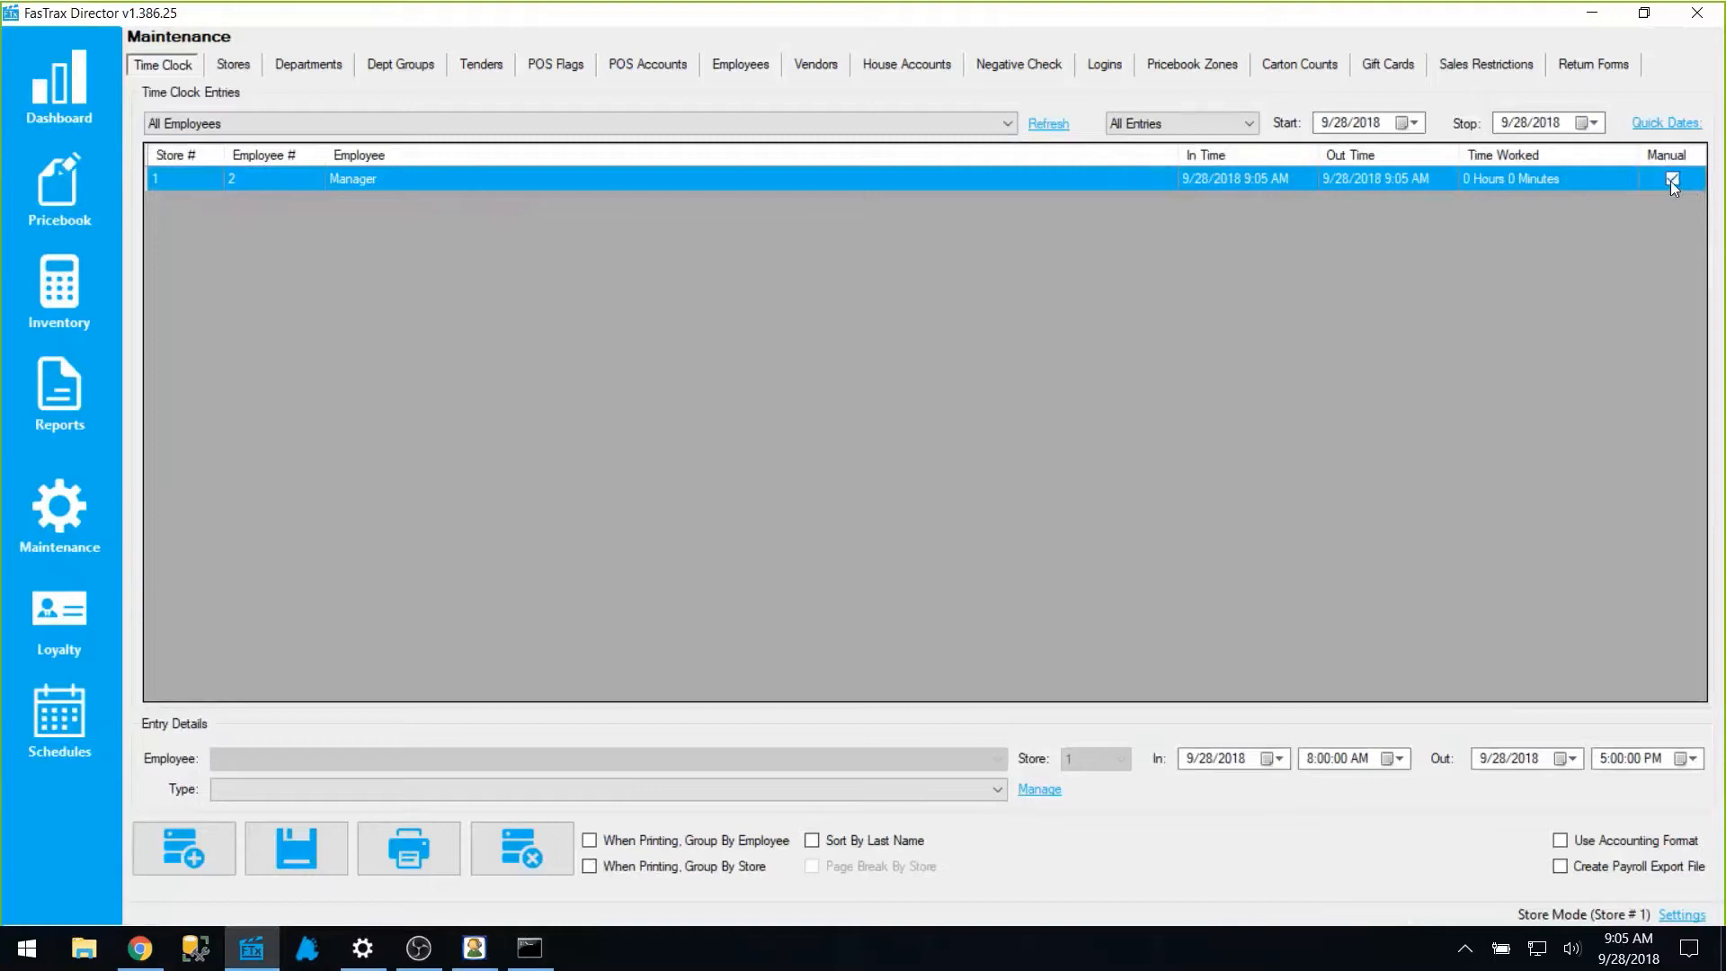
Switch to MobiControl Remote and look up UPC 123123 in the handheld's Price Book
{"action": "left_click", "coordinate": [475, 948]}
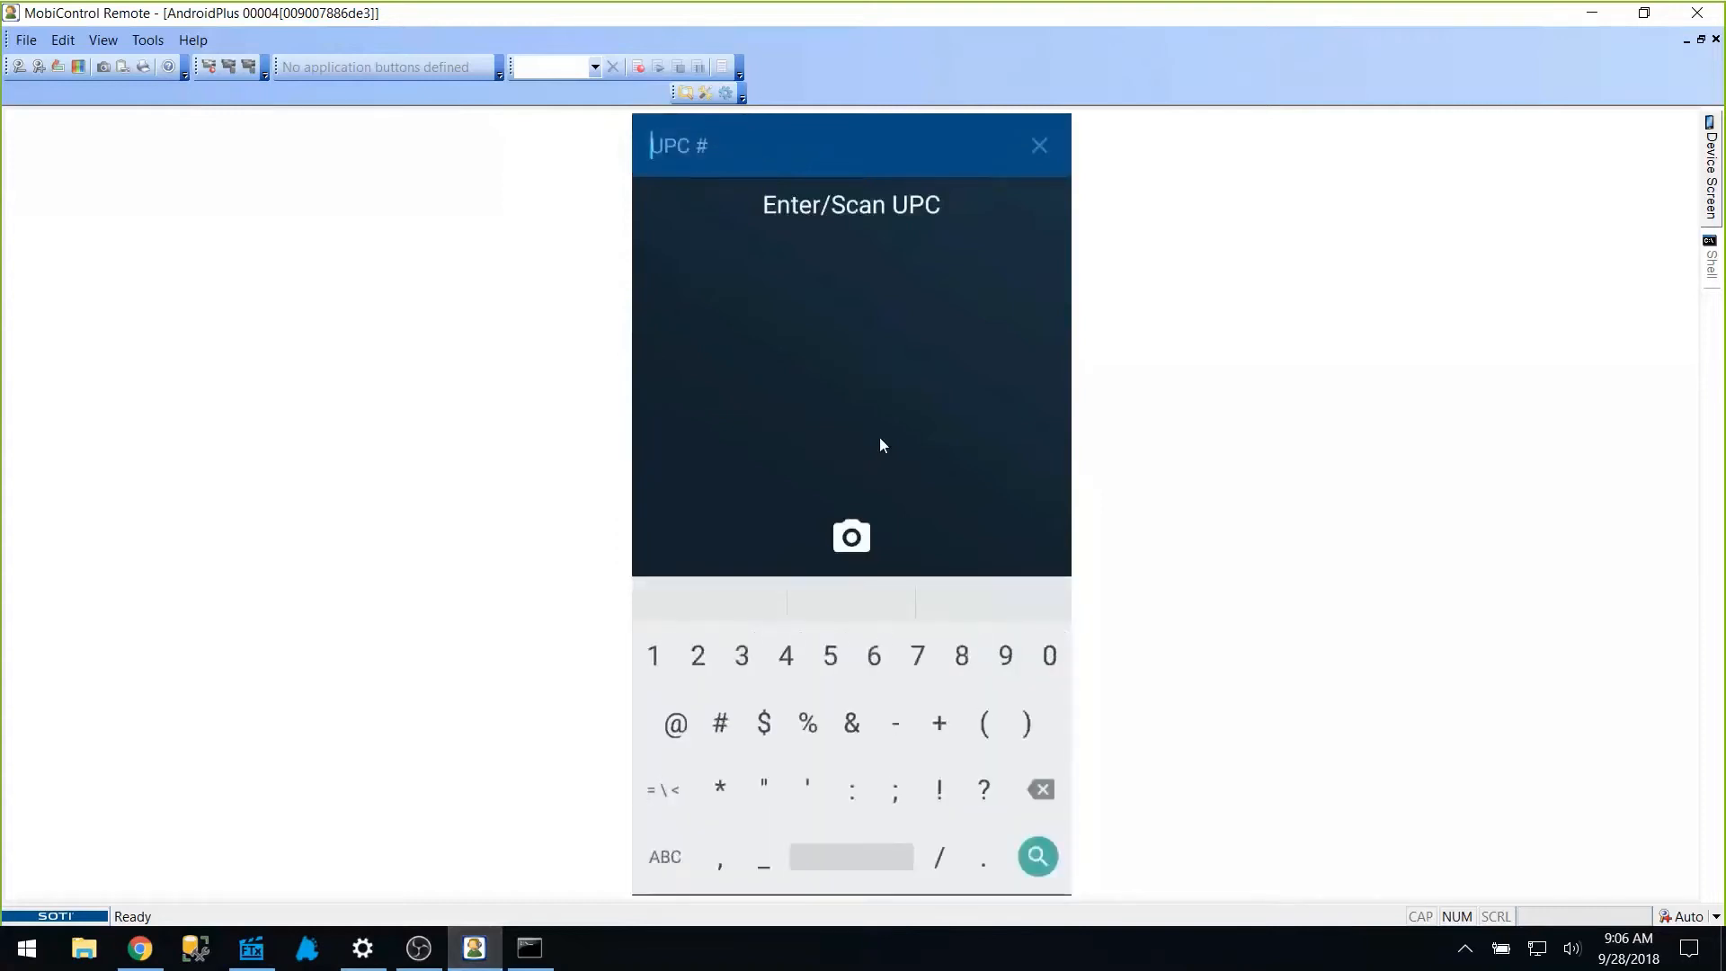
{"action": "type", "text": "123123"}
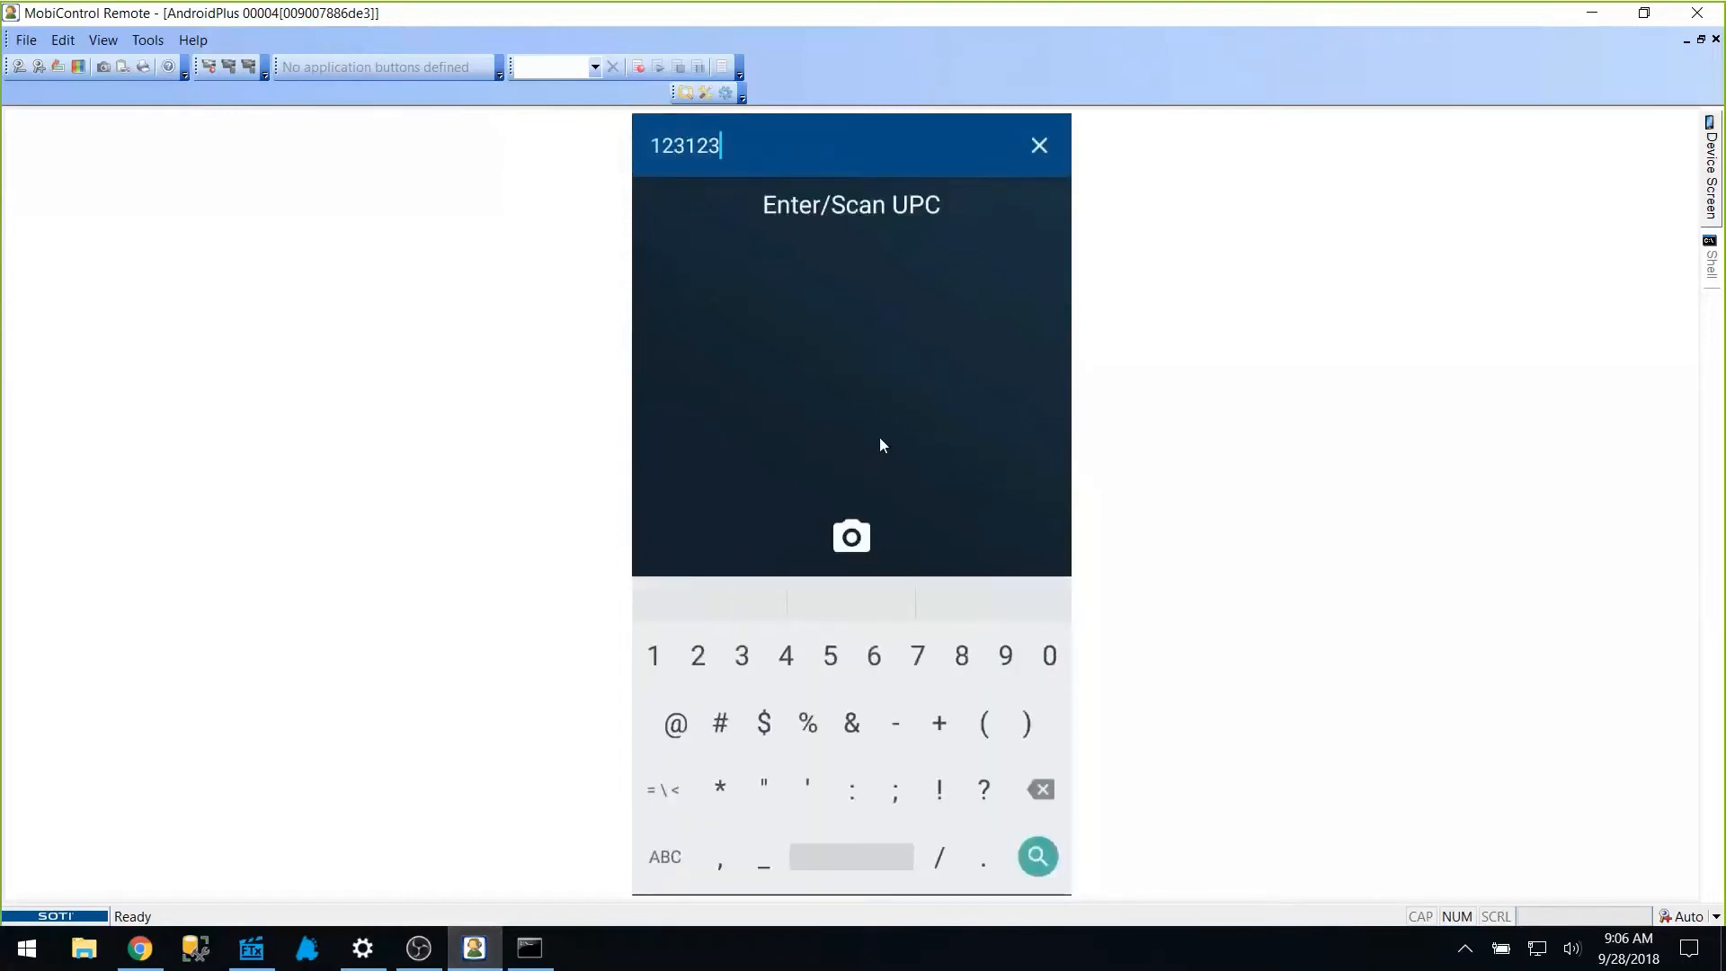
{"action": "key", "text": "Return"}
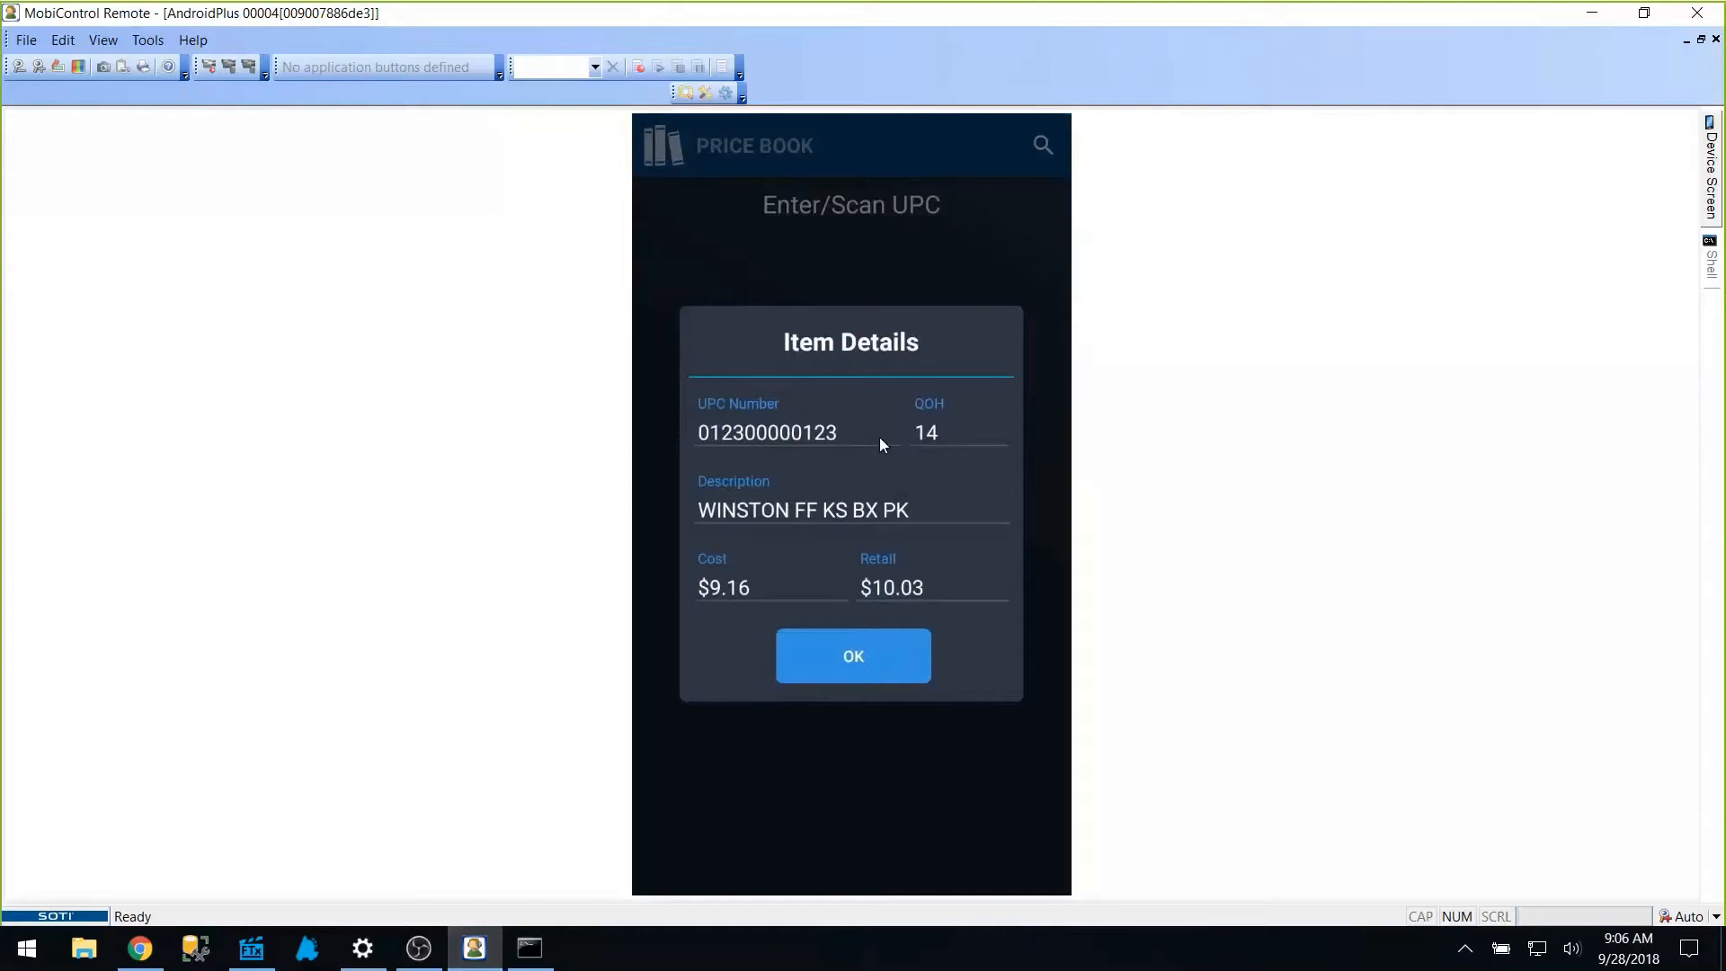
Switch to FasTrax Director and review the Manager's handheld permissions in the employee records
{"action": "left_click", "coordinate": [251, 950]}
{"action": "left_click", "coordinate": [746, 72]}
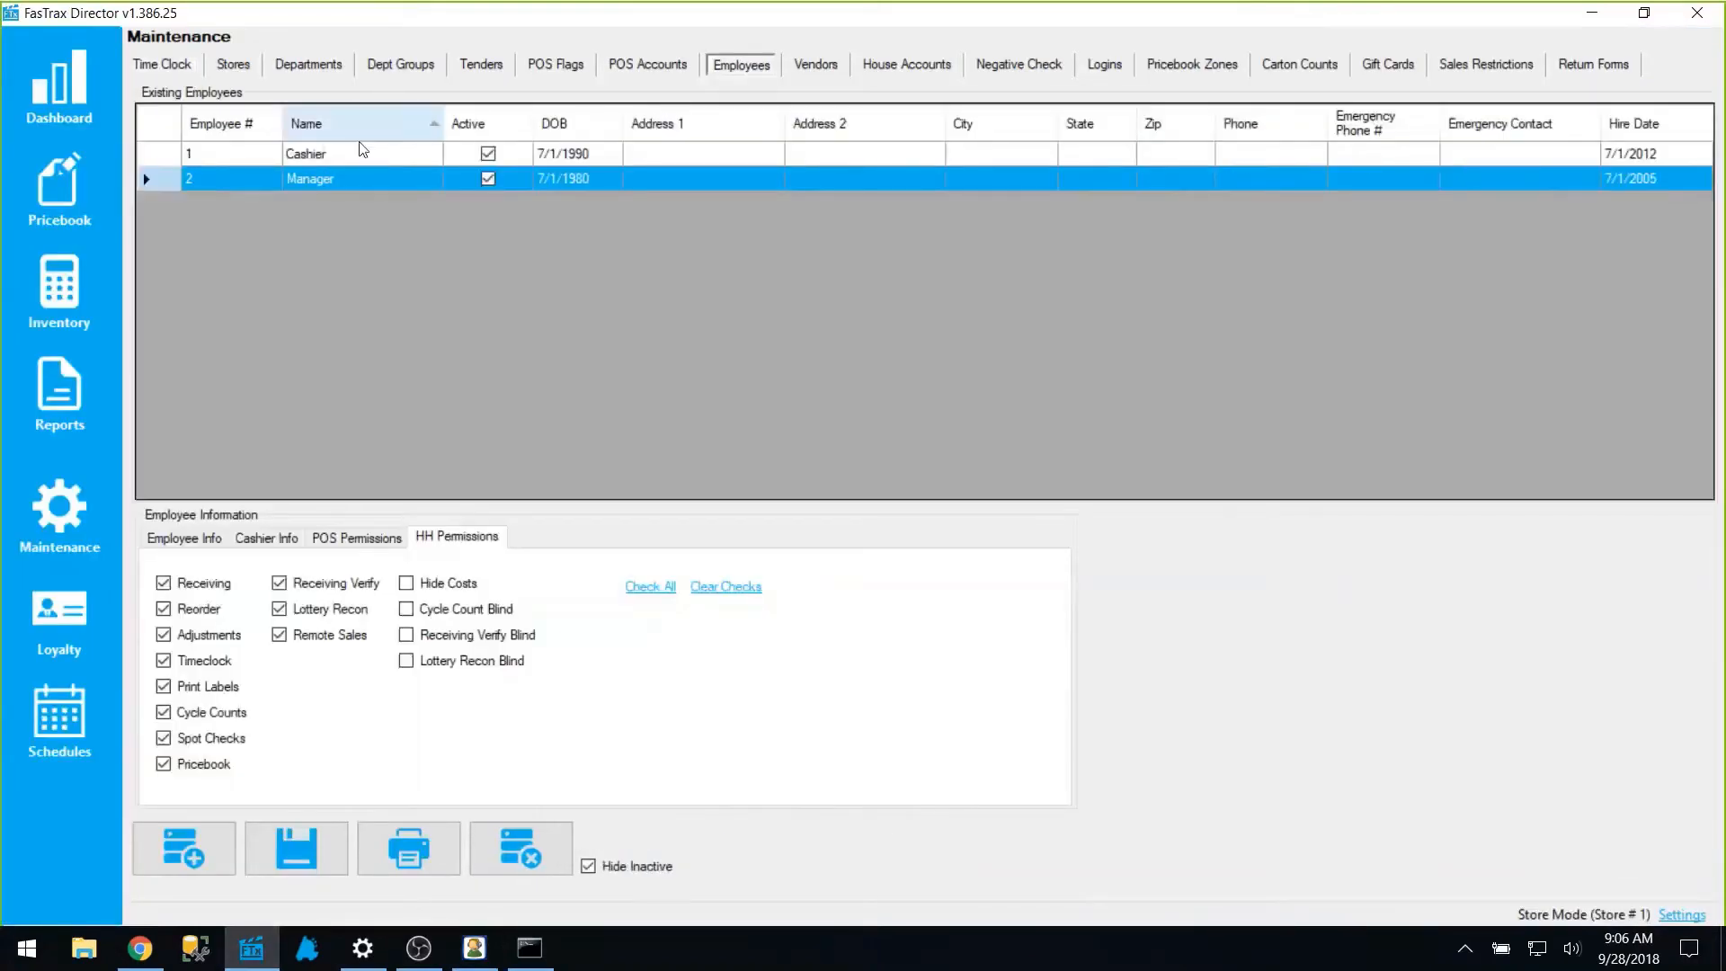
{"action": "left_click", "coordinate": [316, 187]}
{"action": "left_click", "coordinate": [457, 537]}
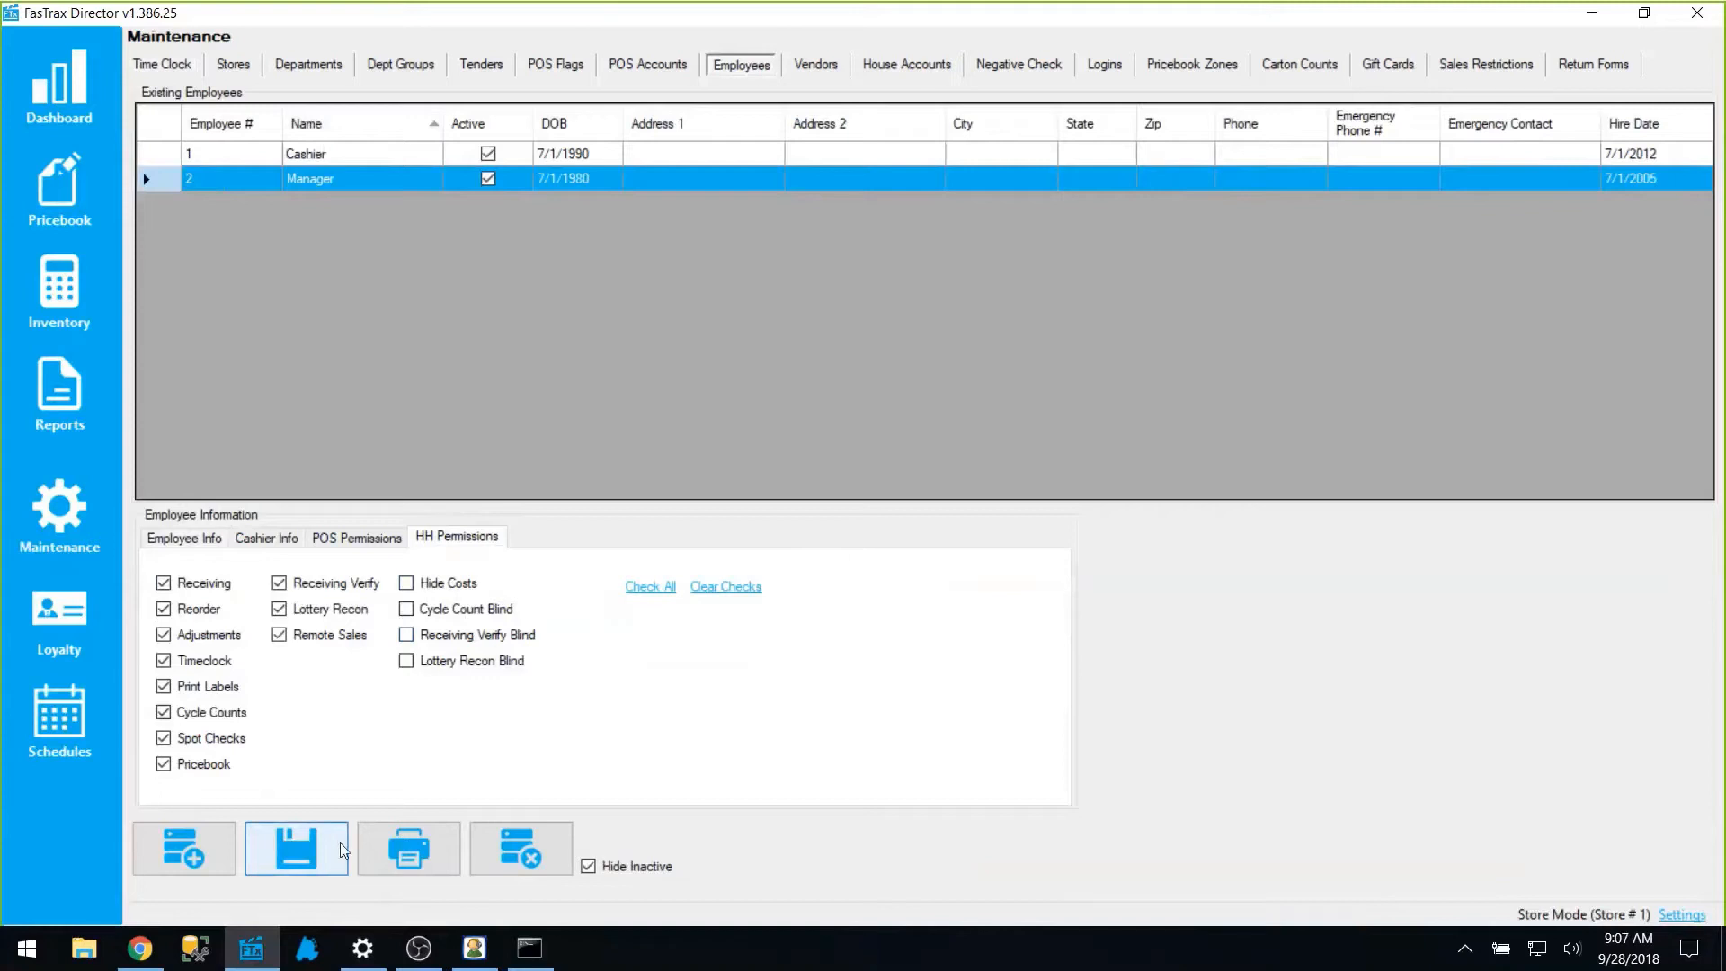
Switch to MobiControl Remote and request 5 printed labels for the item with UPC 123123
{"action": "left_click", "coordinate": [474, 948]}
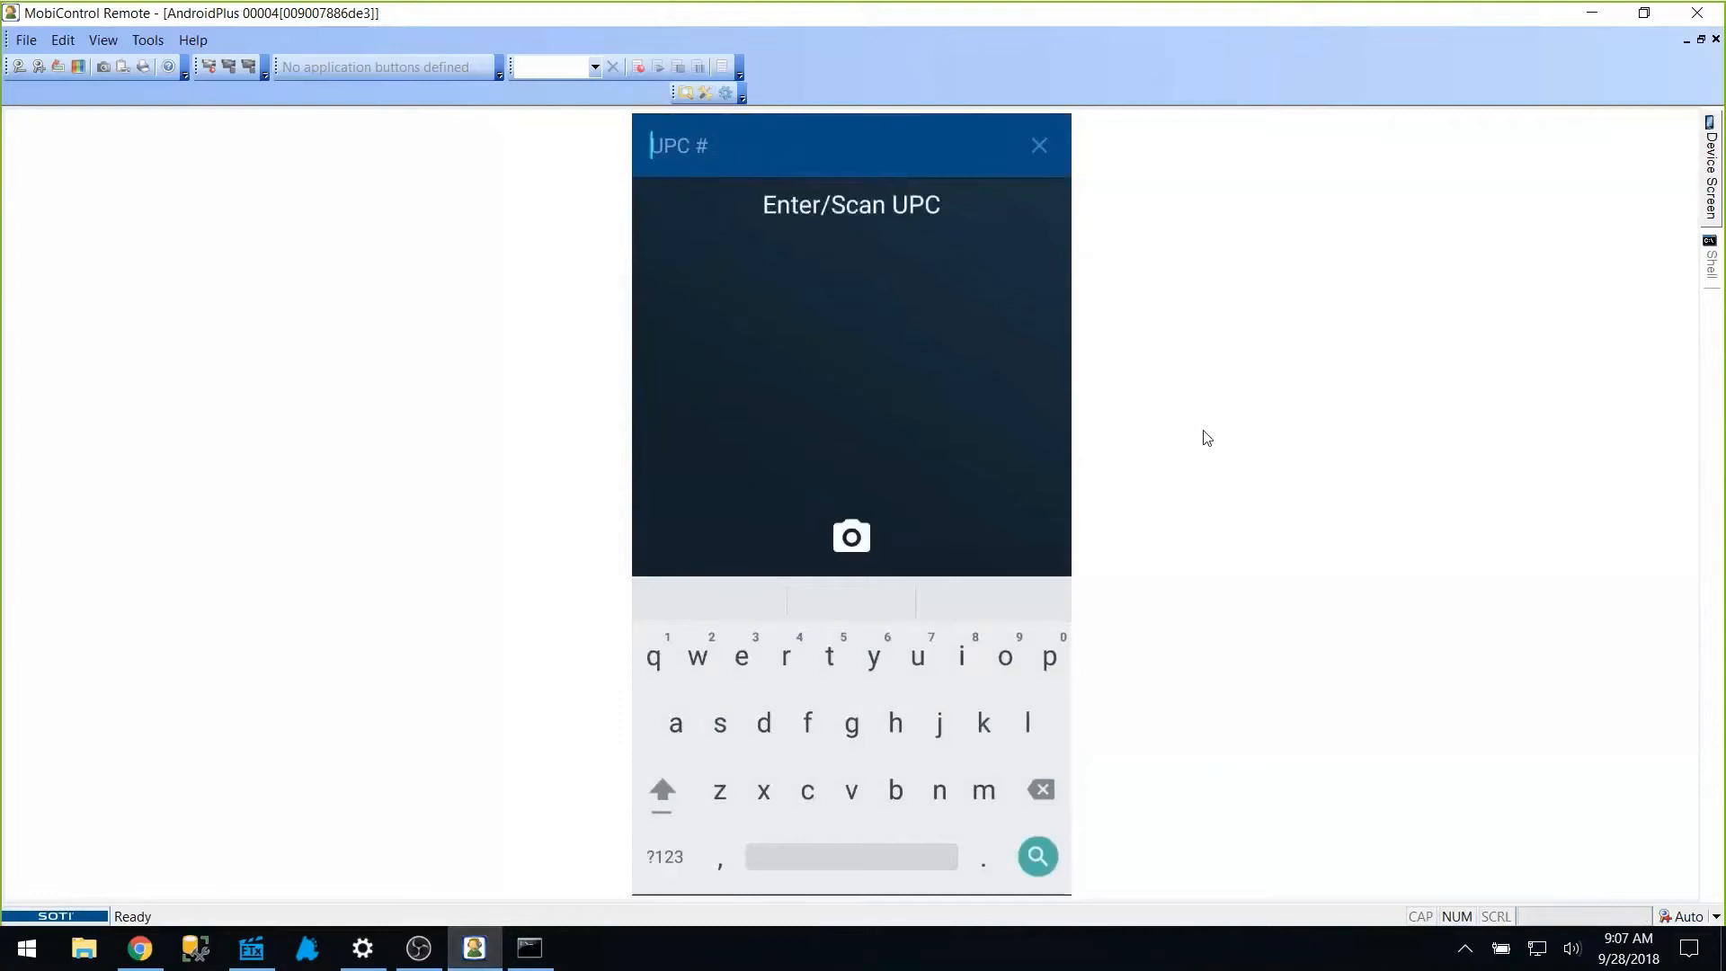
{"action": "type", "text": "12300000123123"}
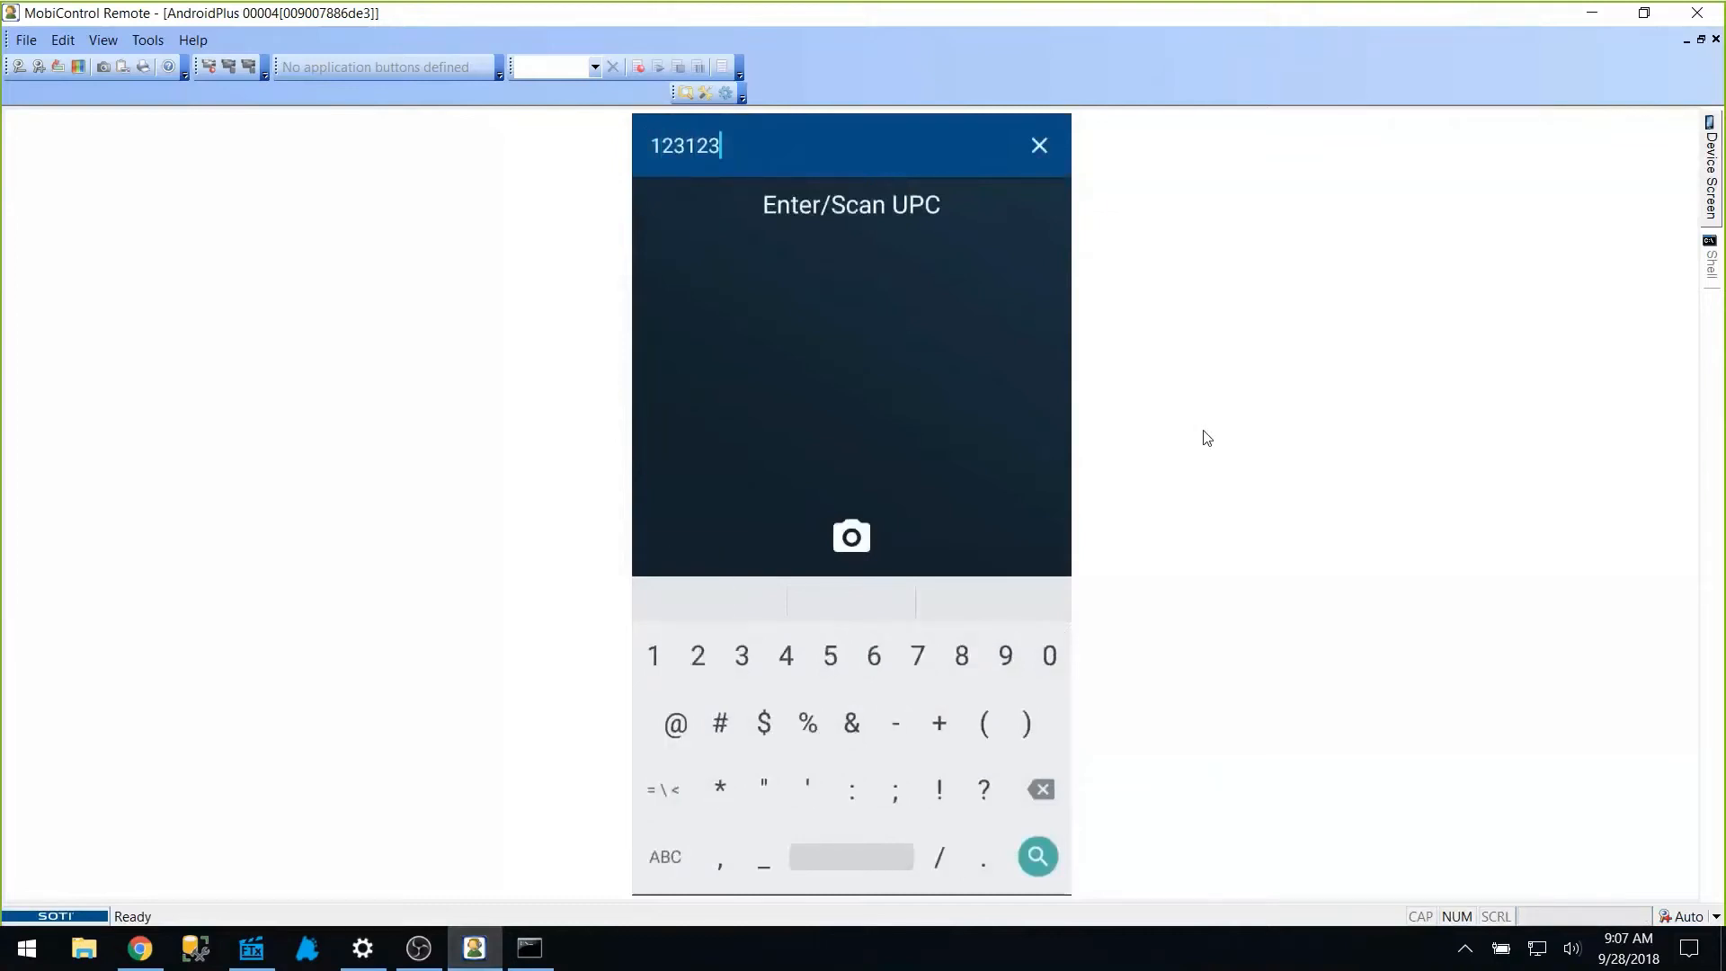
{"action": "key", "text": "Return"}
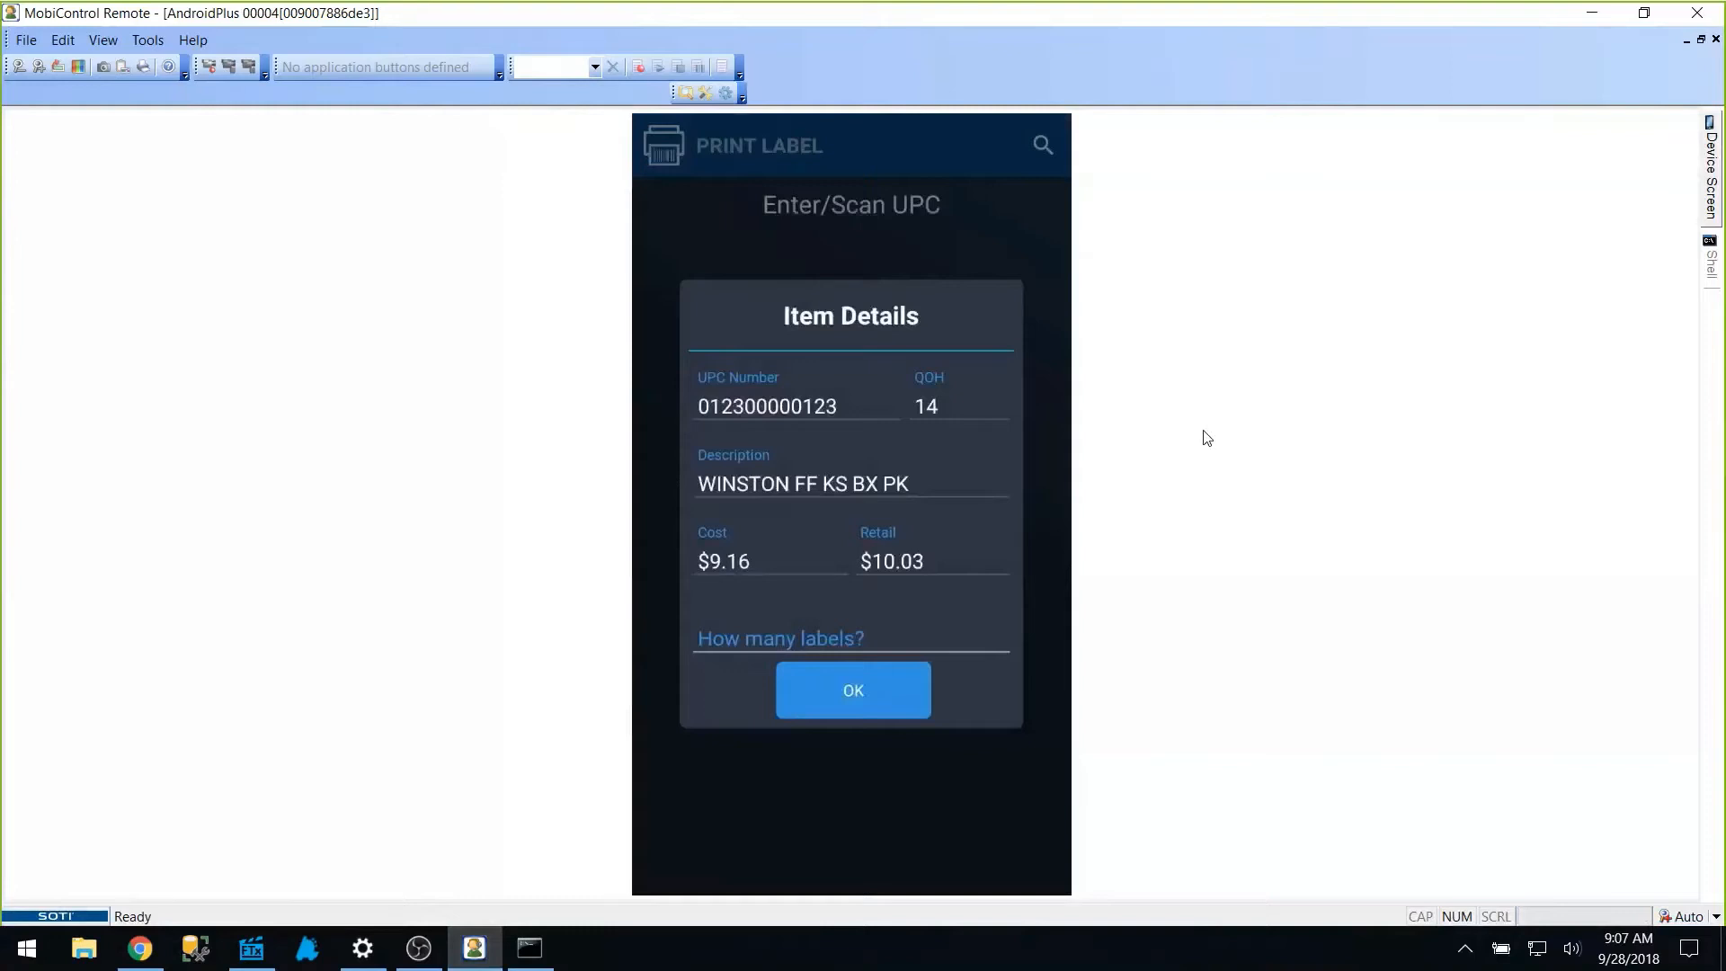
{"action": "type", "text": "5"}
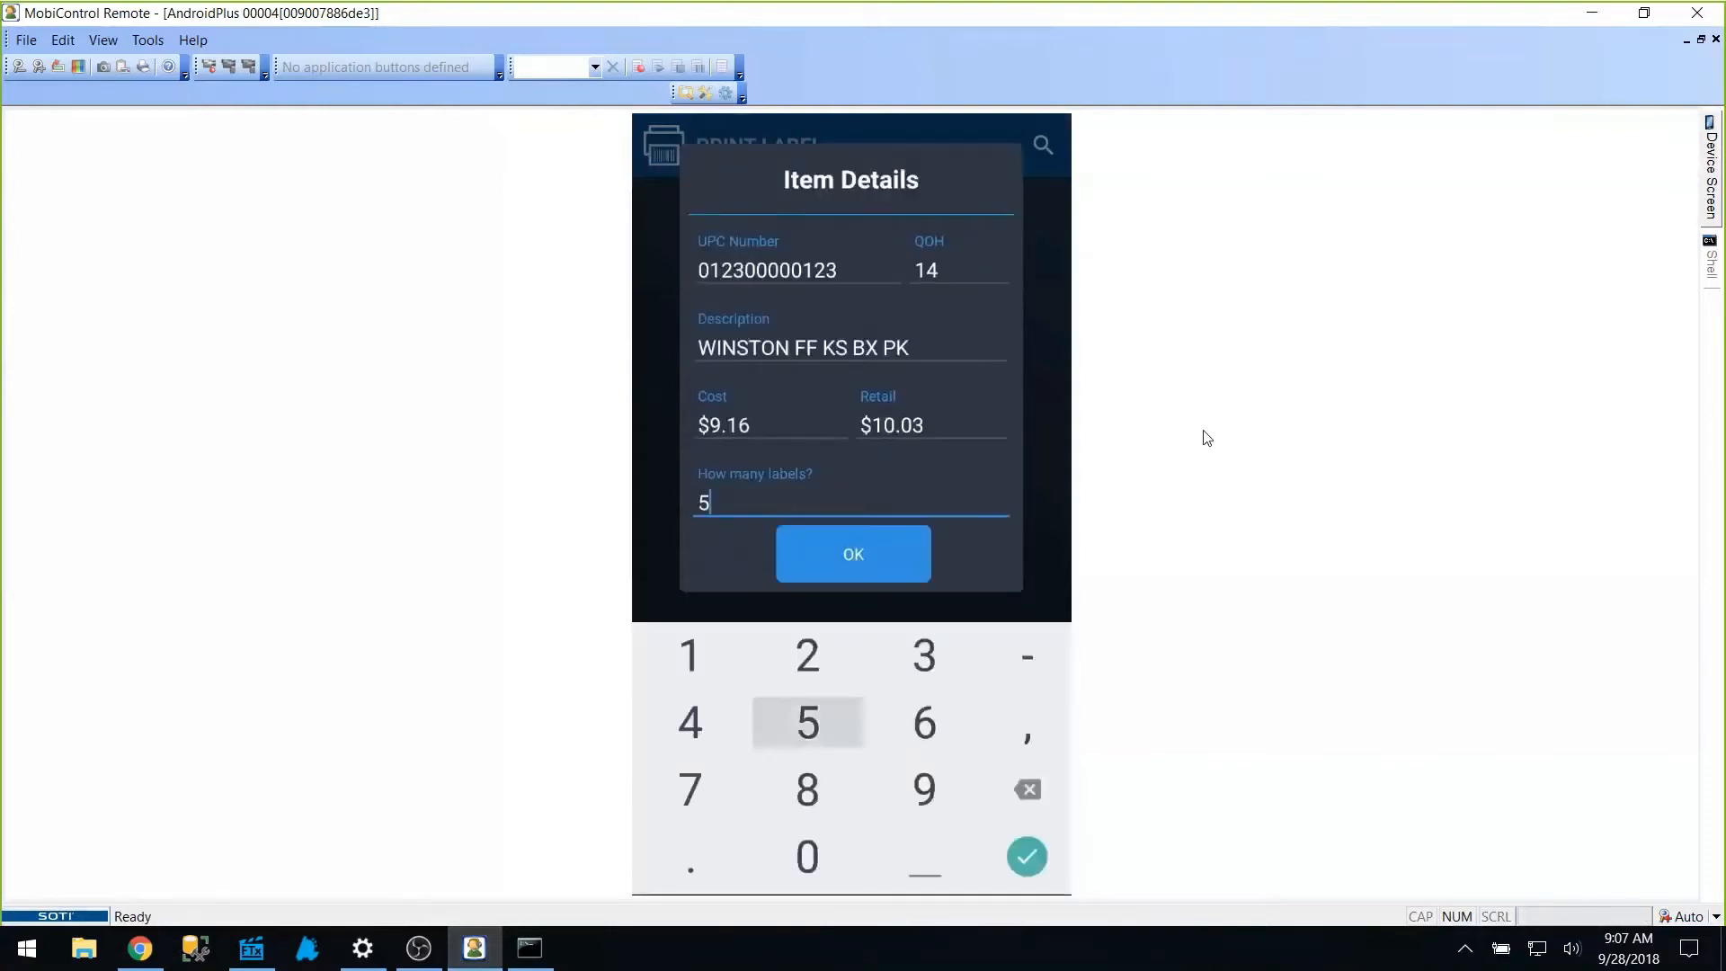
{"action": "key", "text": "Return"}
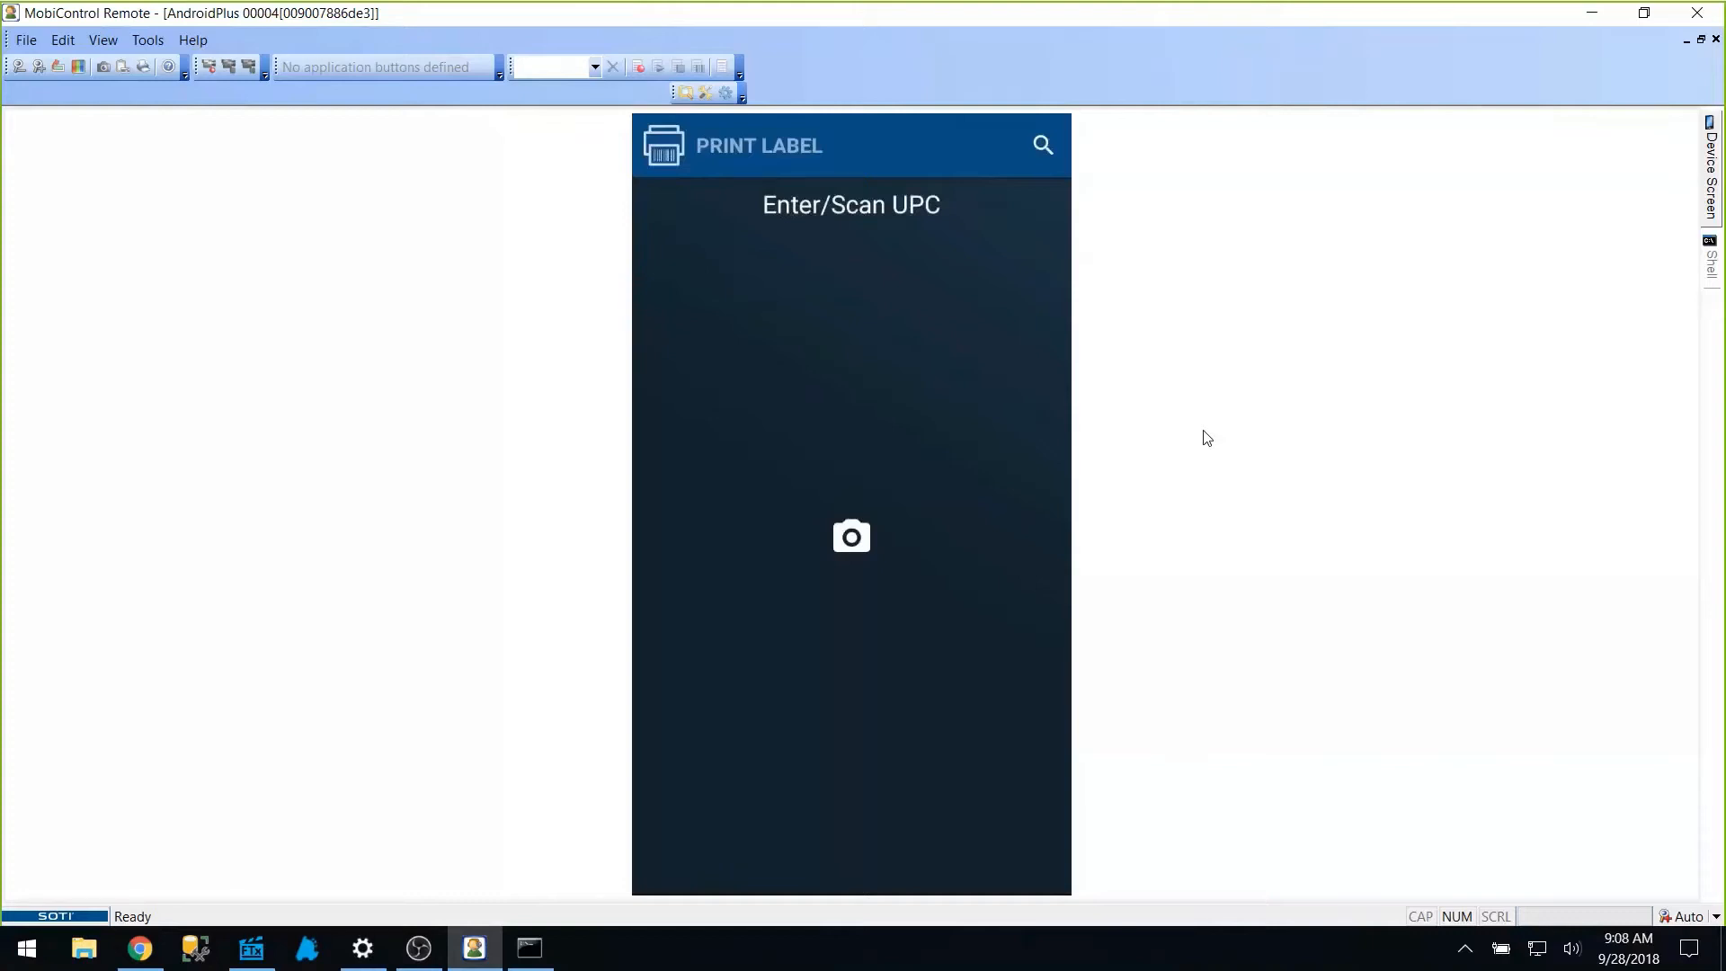
Record an actual quantity on hand of 14 for UPC 123123 in the handheld's Spot Check and leave the count
{"action": "key", "text": "Escape"}
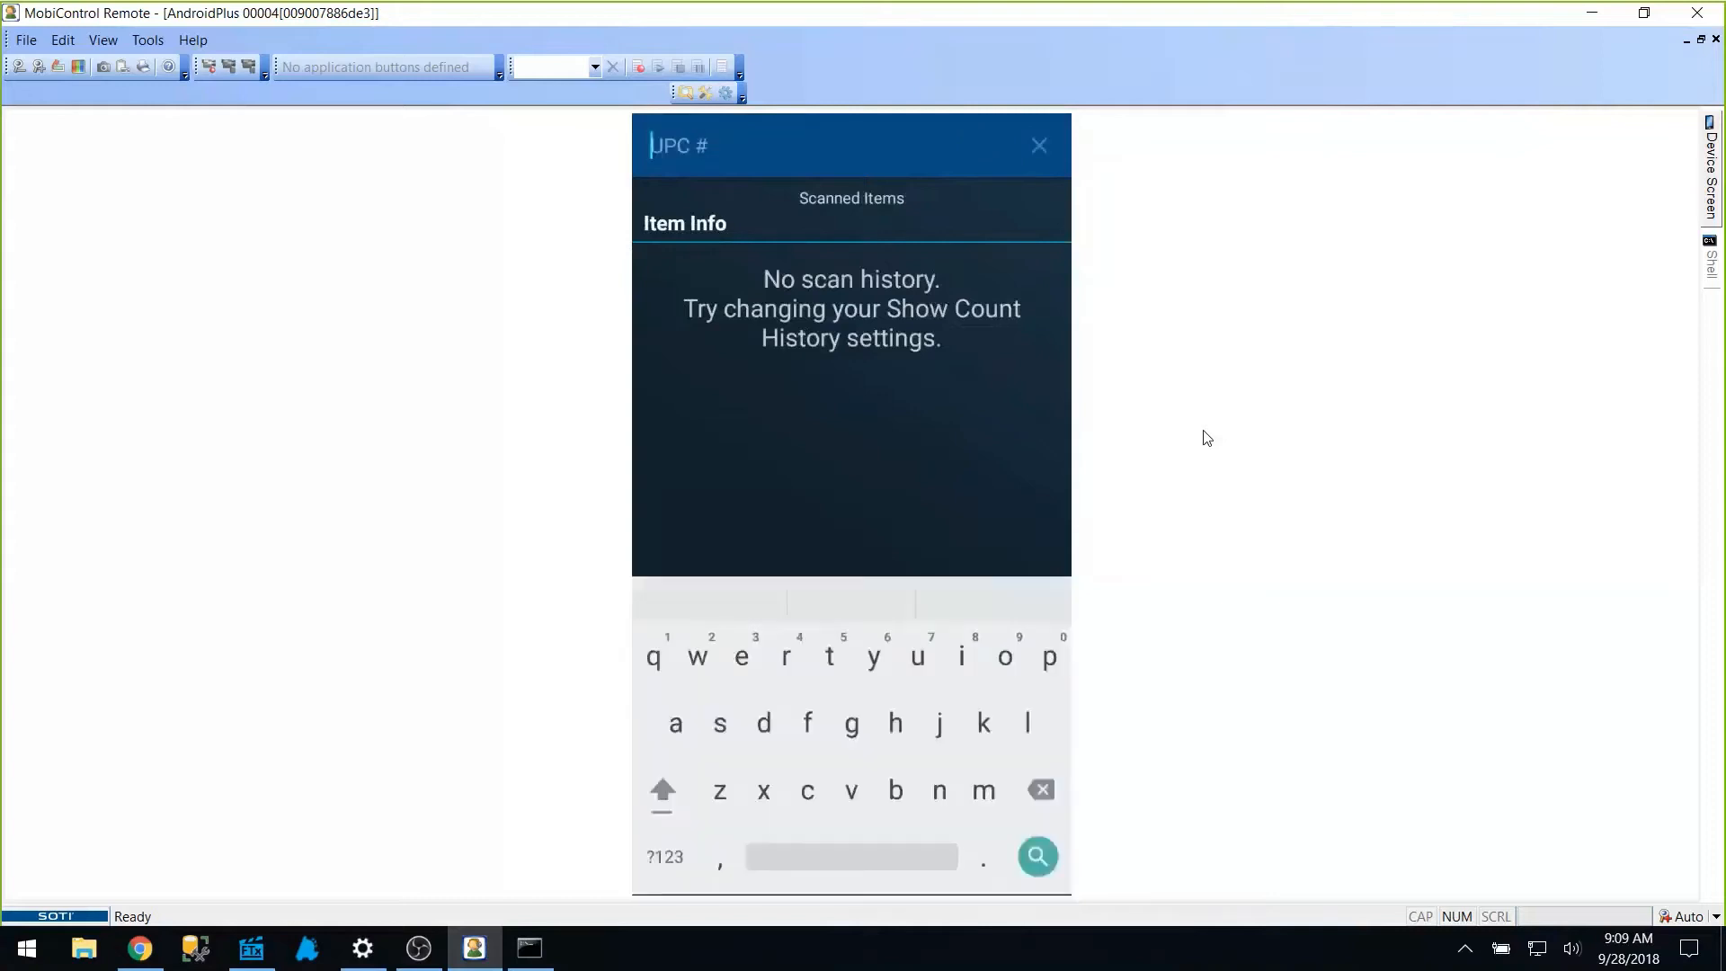
{"action": "type", "text": "123123"}
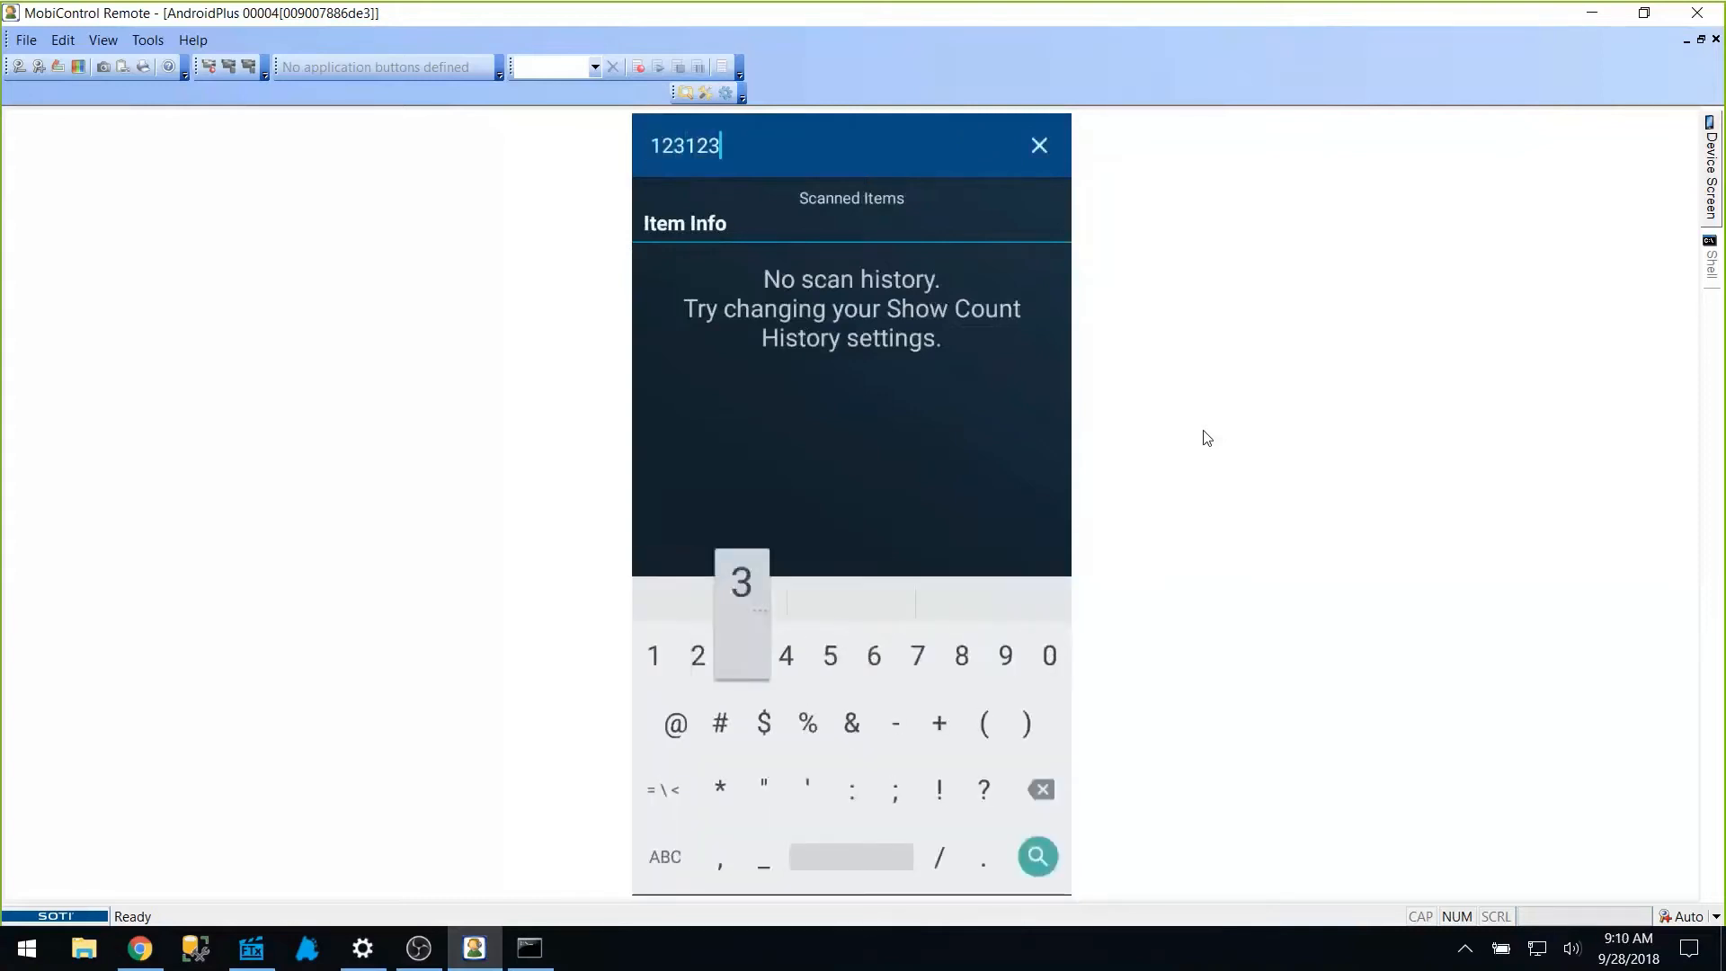
{"action": "key", "text": "Return"}
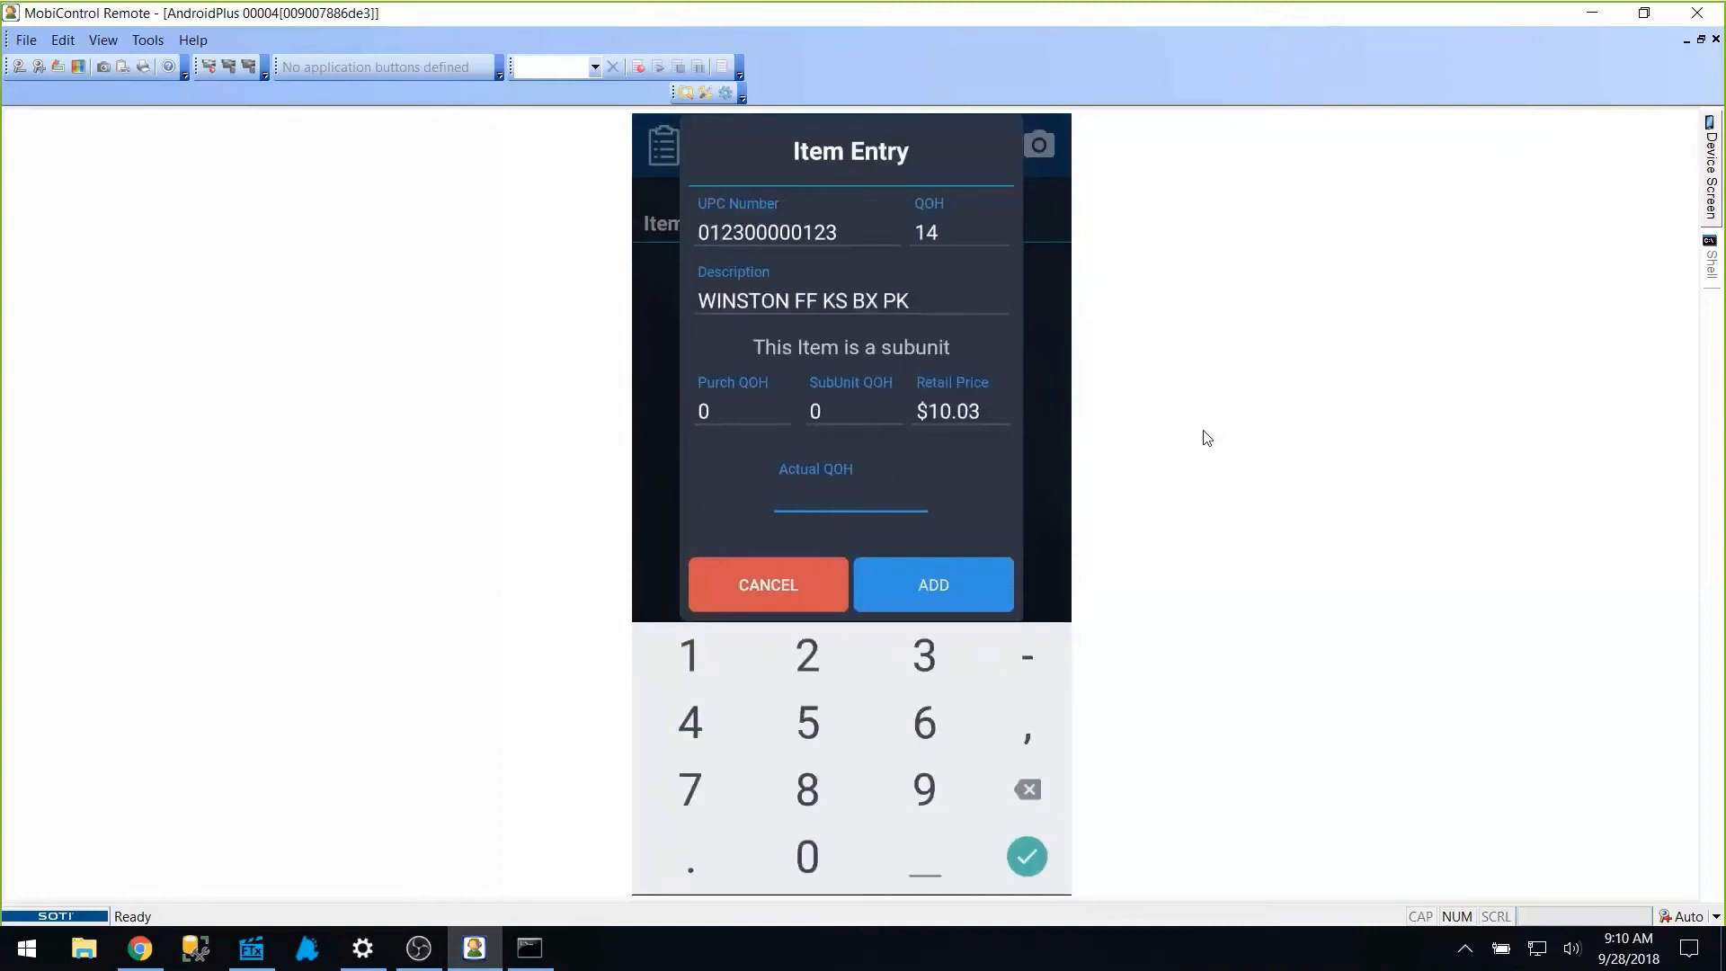
{"action": "type", "text": "14"}
{"action": "key", "text": "Return"}
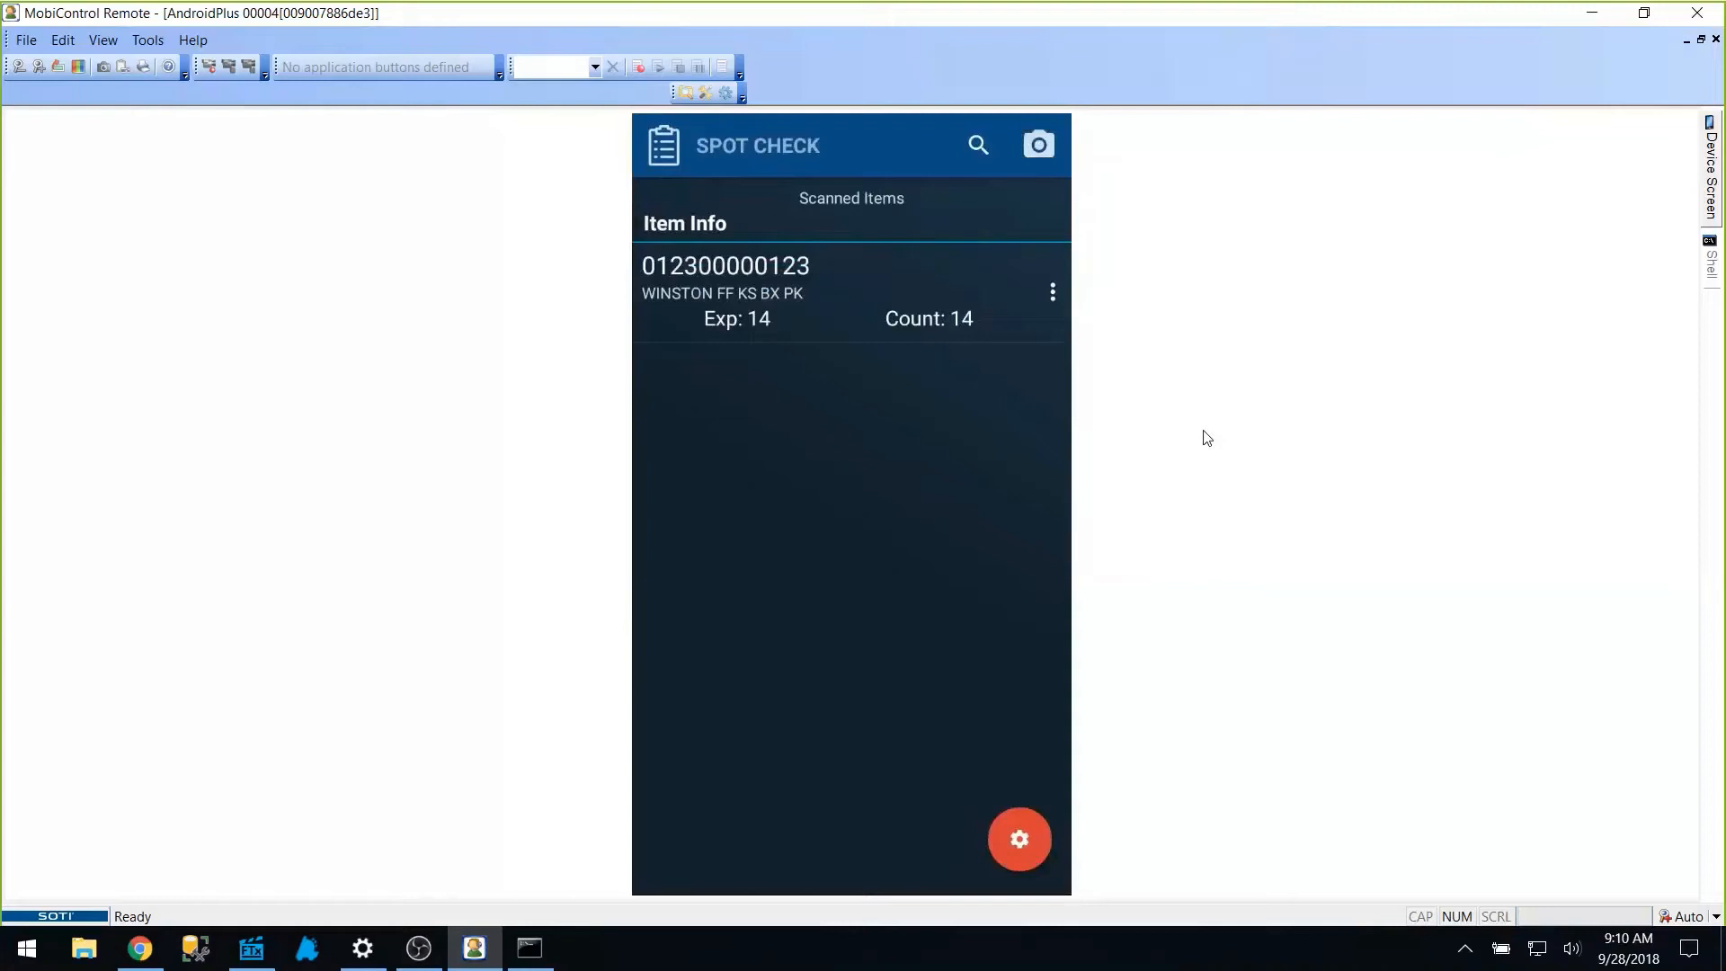
{"action": "key", "text": "Escape"}
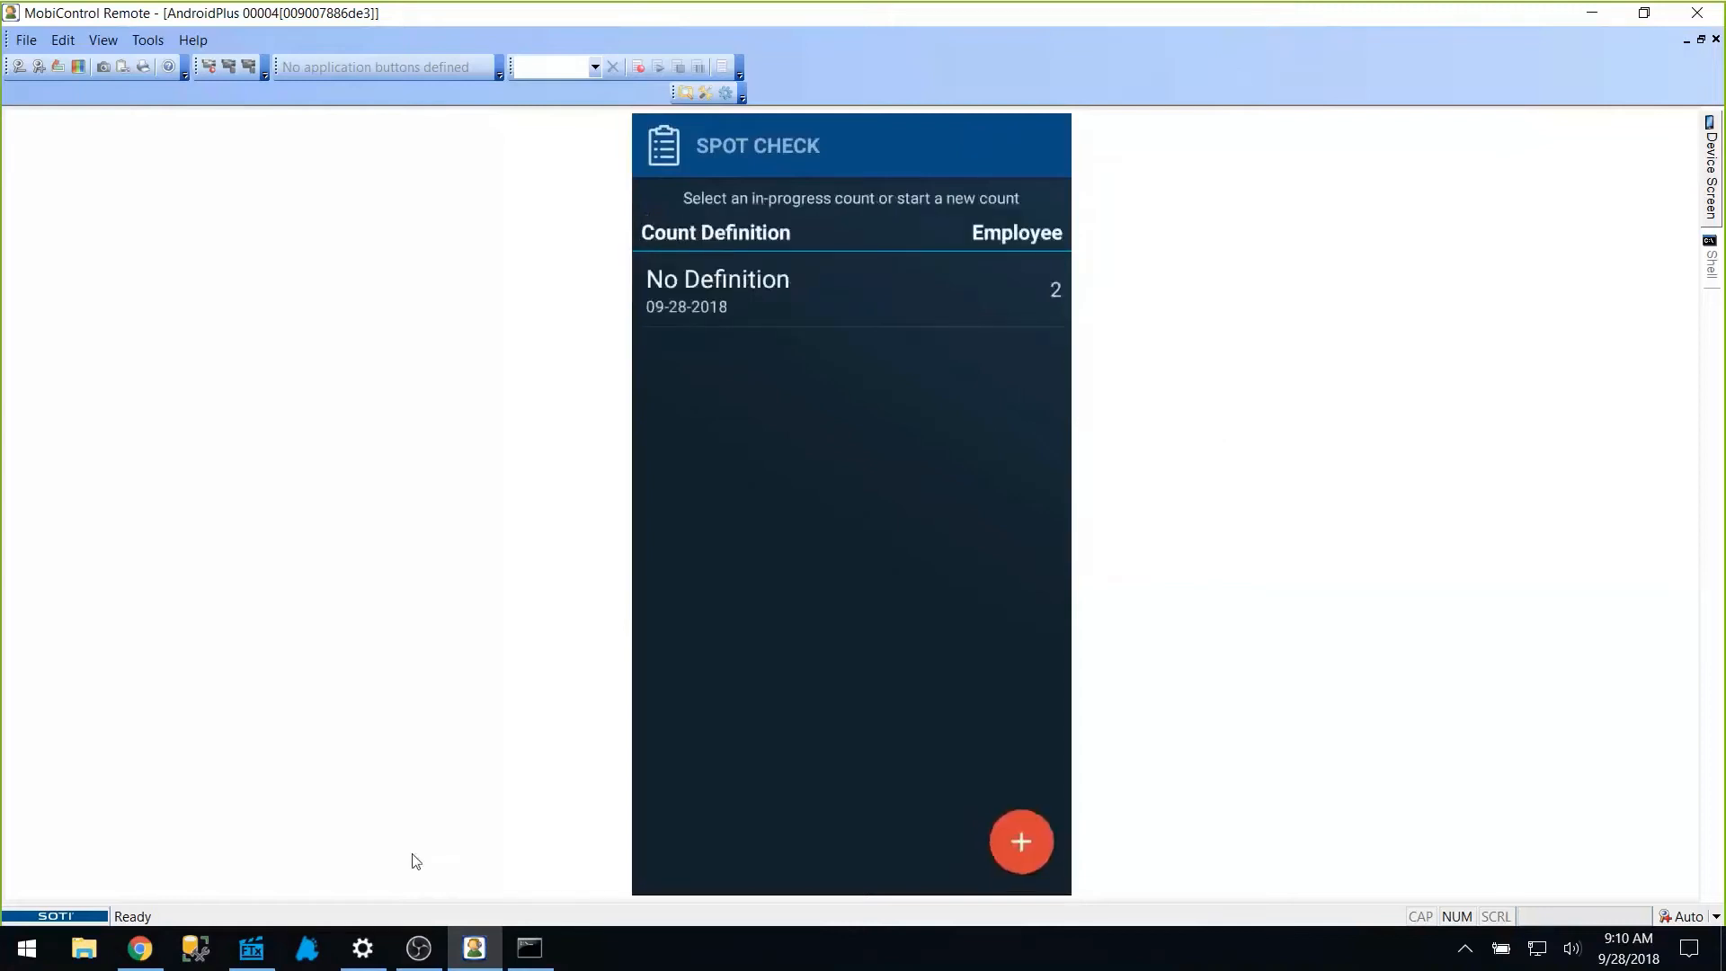
Switch to FasTrax Director and view the Spot Check Detail Report for the 9/28/2018 spot check
{"action": "left_click", "coordinate": [247, 953]}
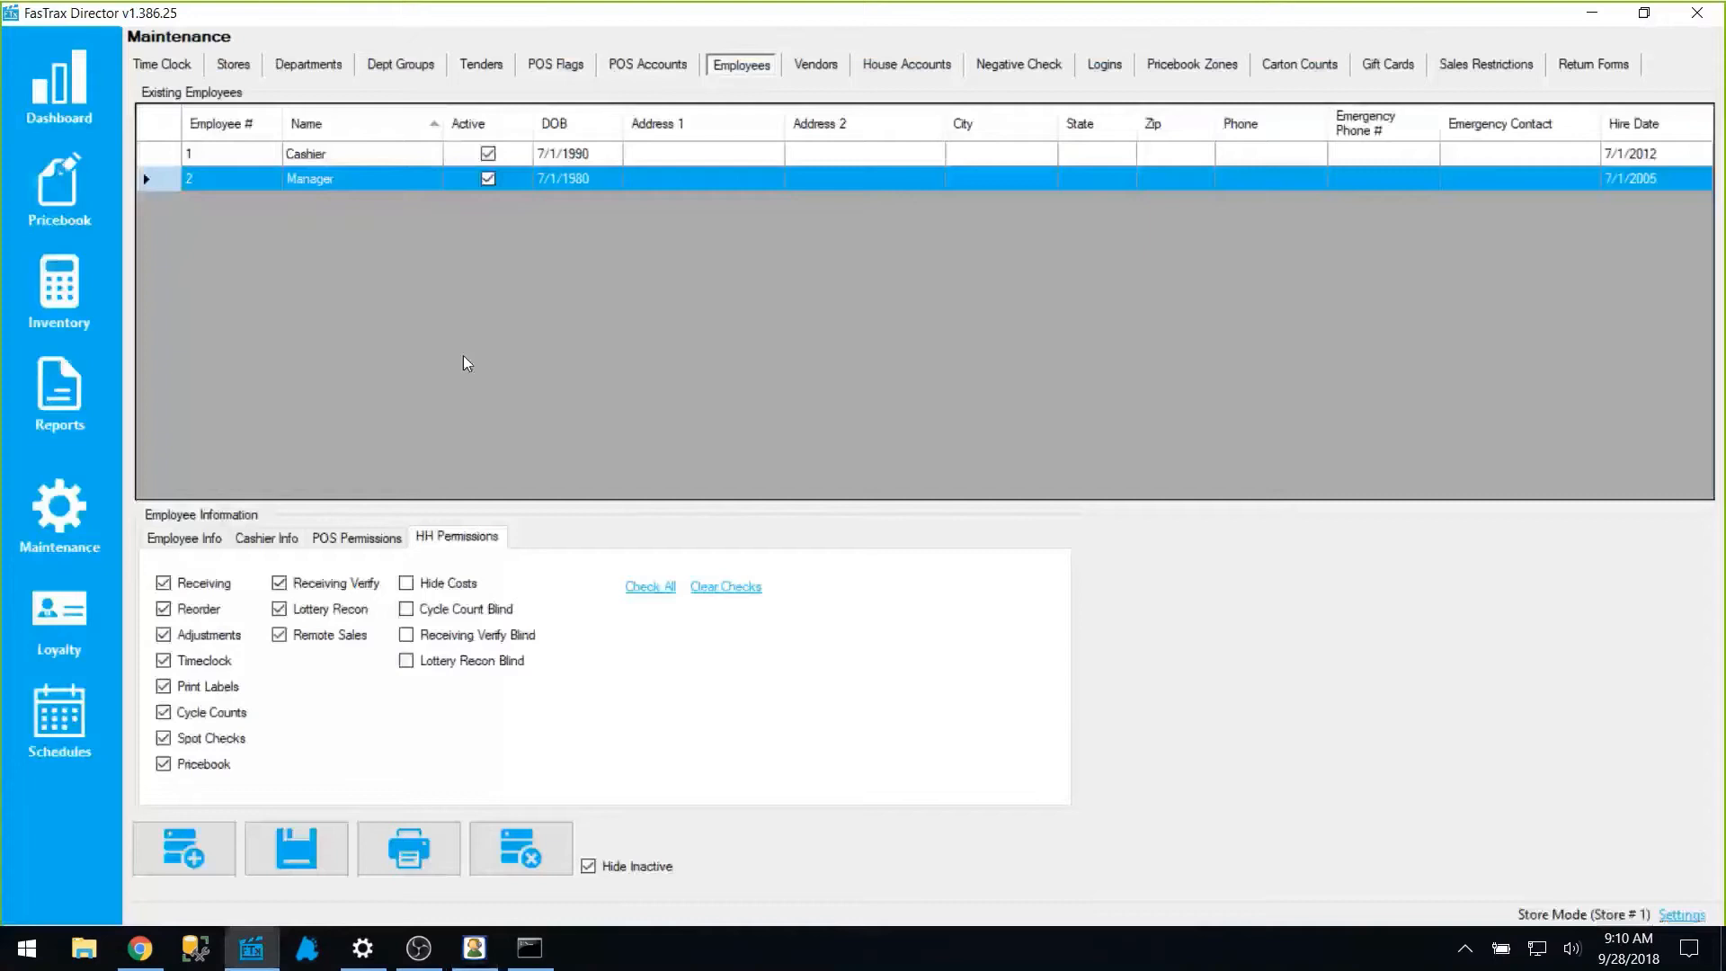
{"action": "left_click", "coordinate": [41, 285]}
{"action": "left_click", "coordinate": [719, 80]}
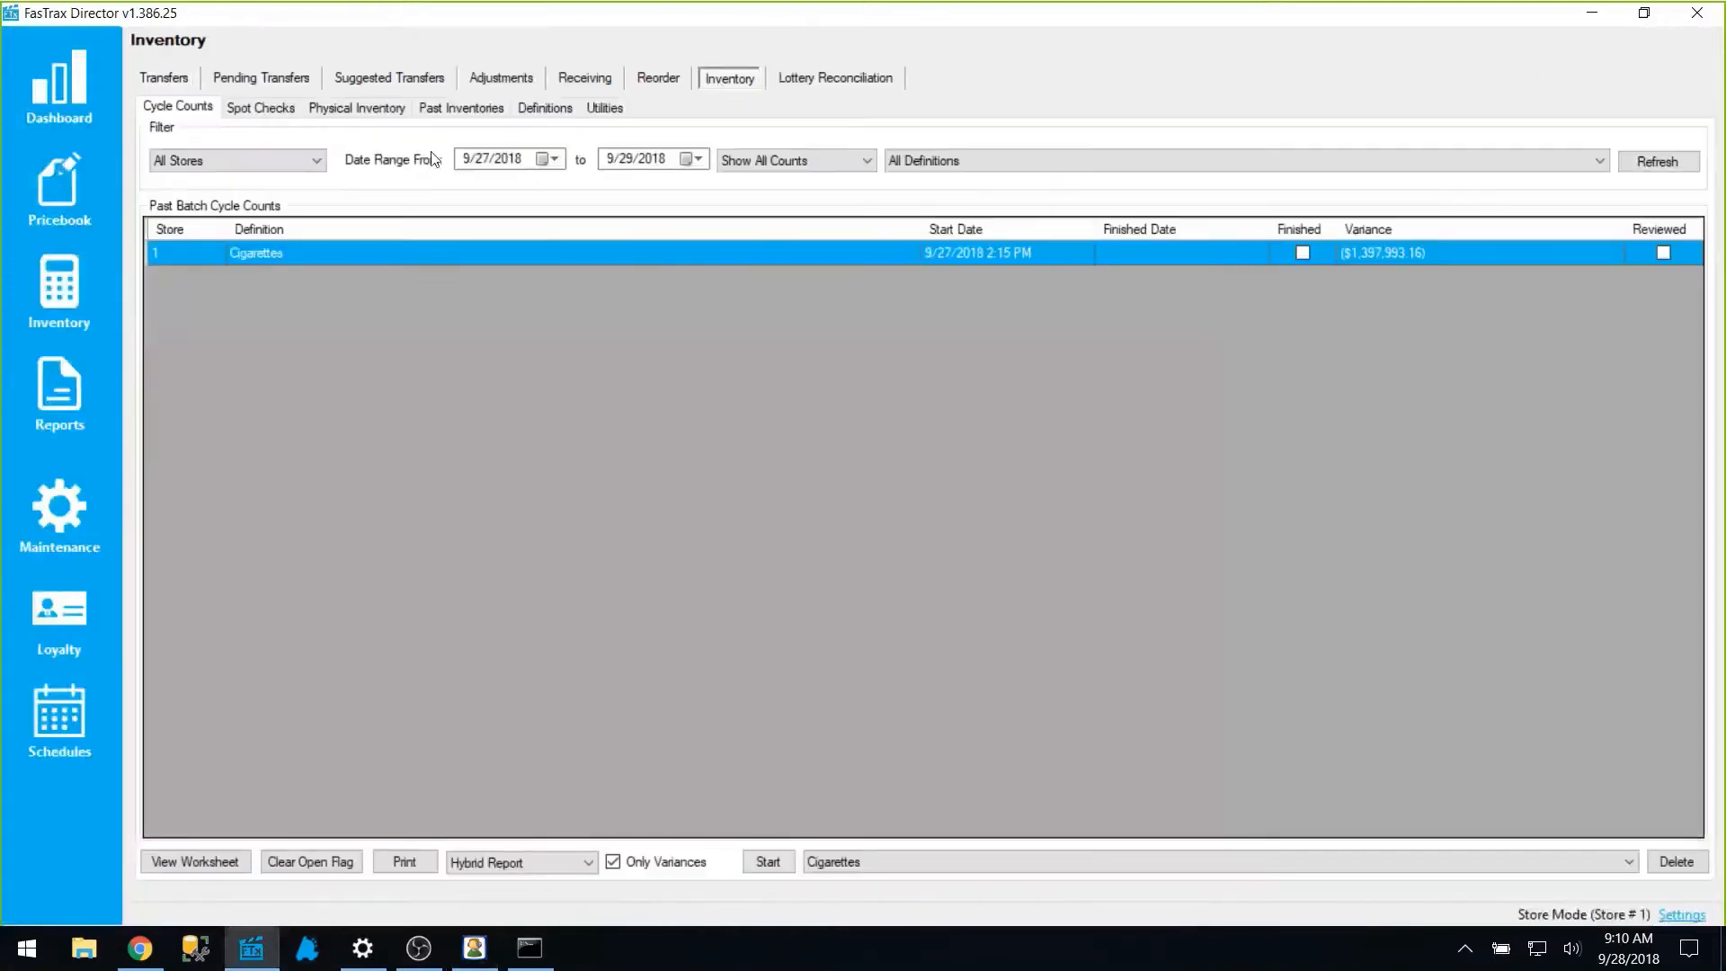
{"action": "left_click", "coordinate": [292, 107]}
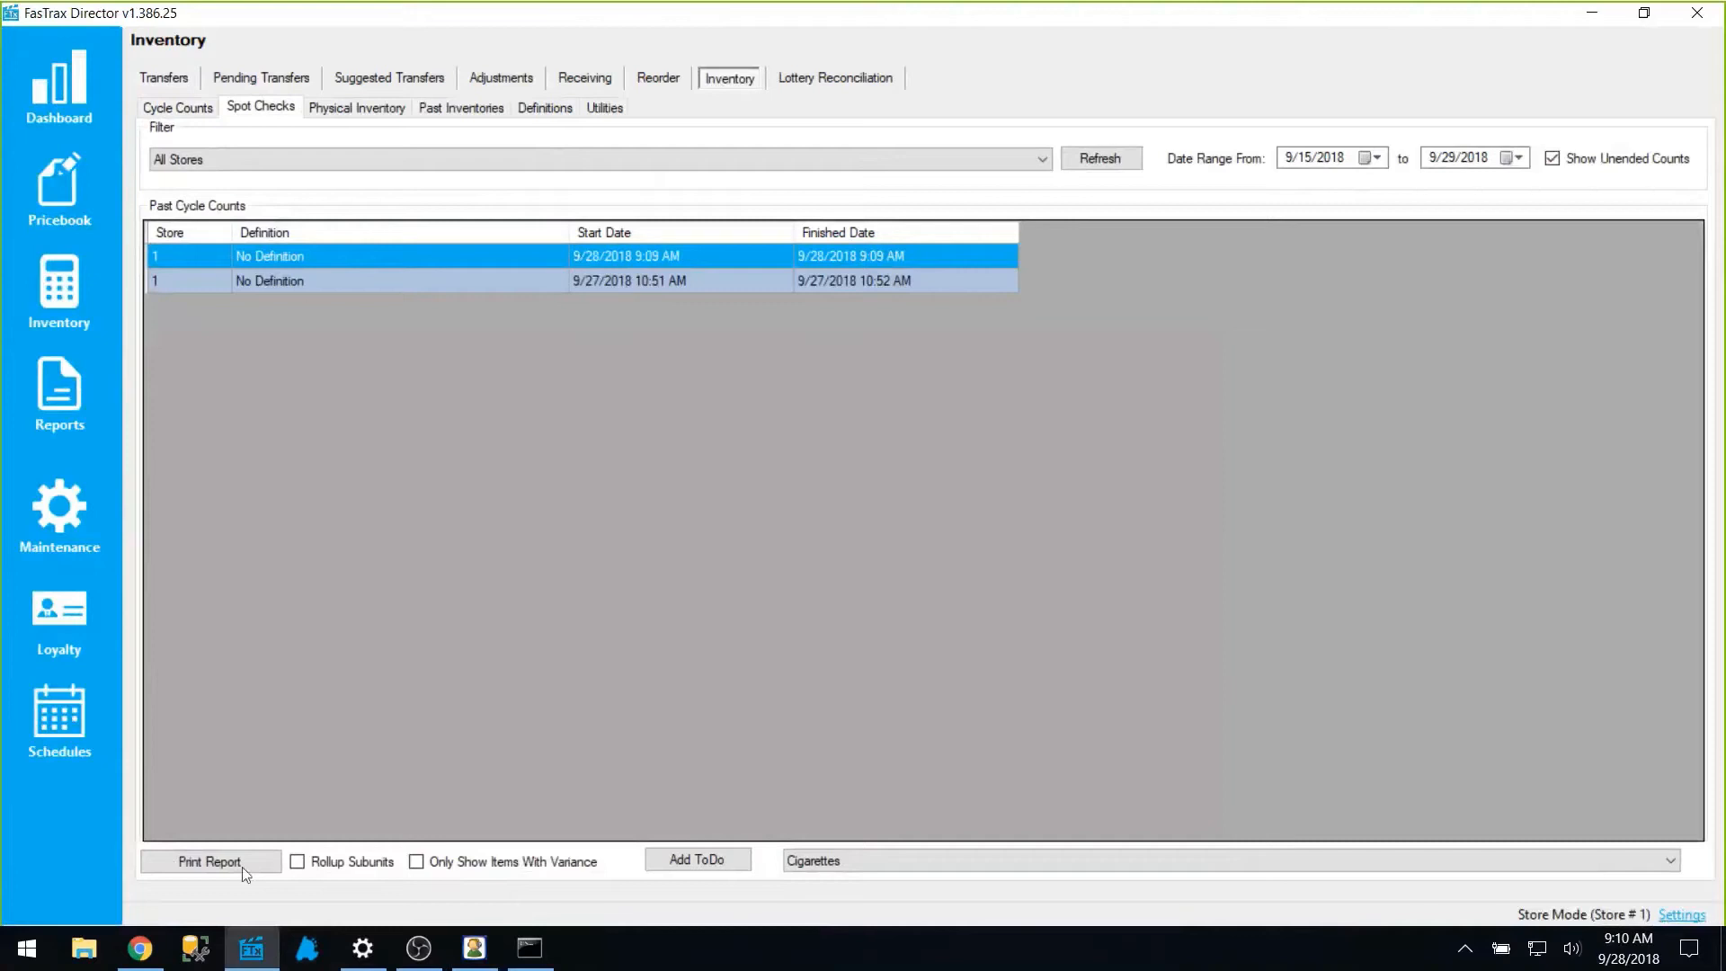
{"action": "left_click", "coordinate": [203, 865]}
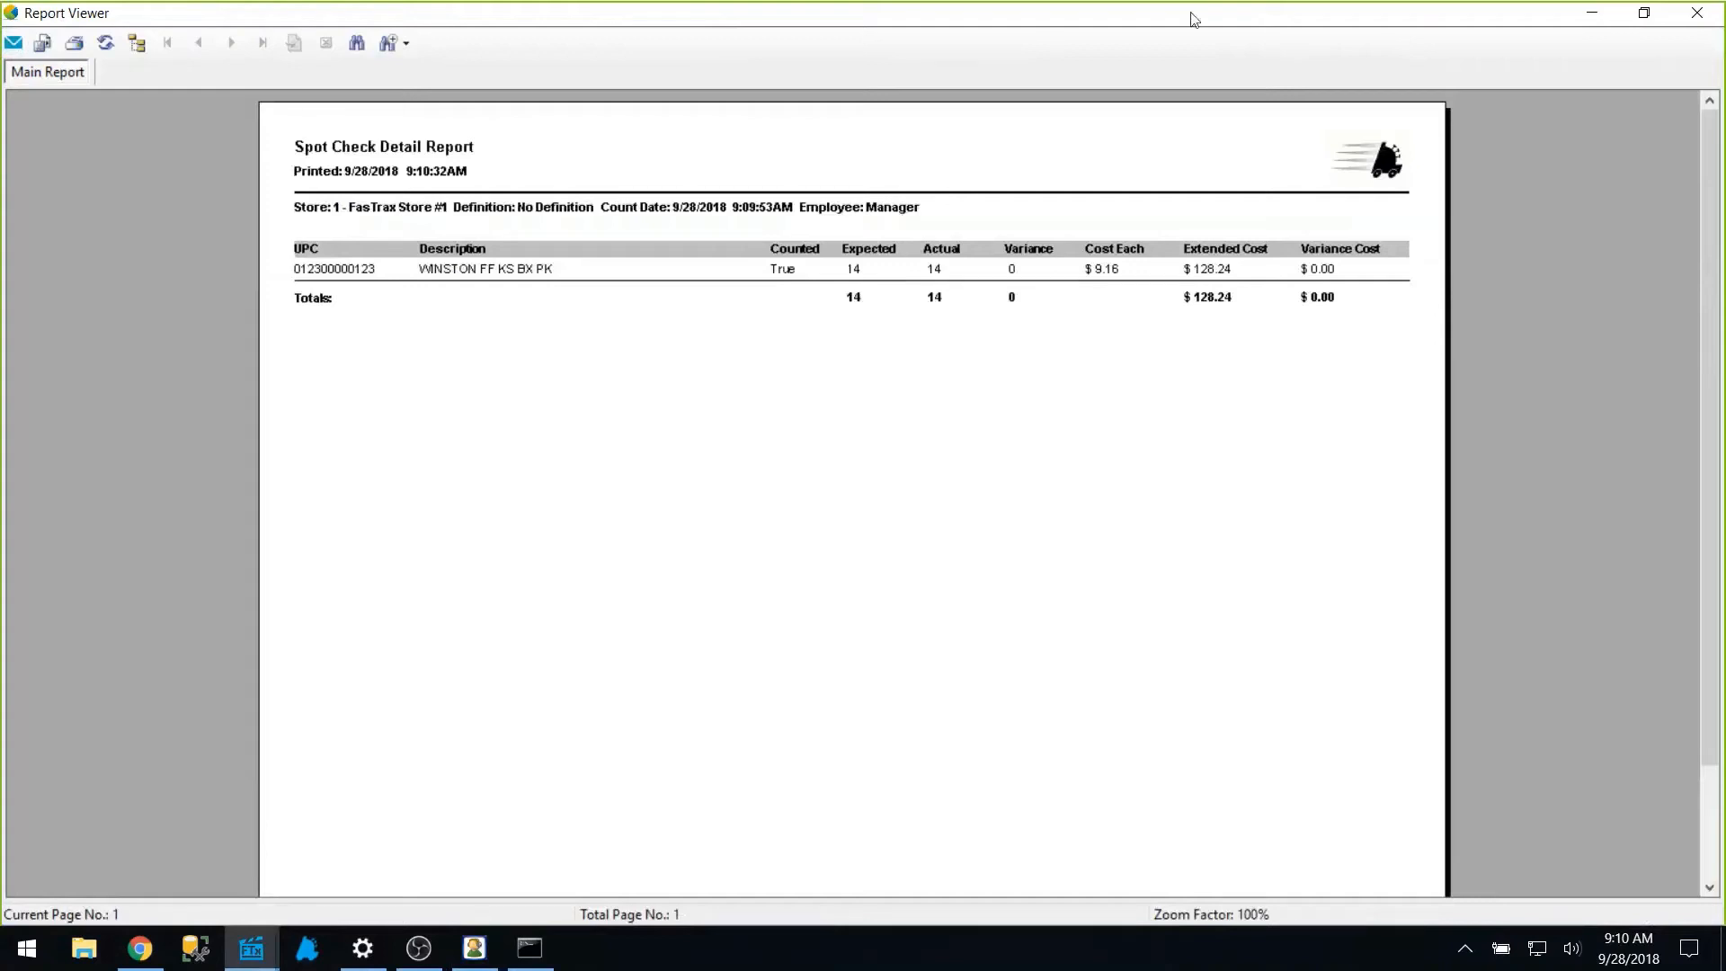
{"action": "left_click_drag", "start_coordinate": [1189, 12], "coordinate": [1091, 231]}
{"action": "left_click", "coordinate": [1215, 248]}
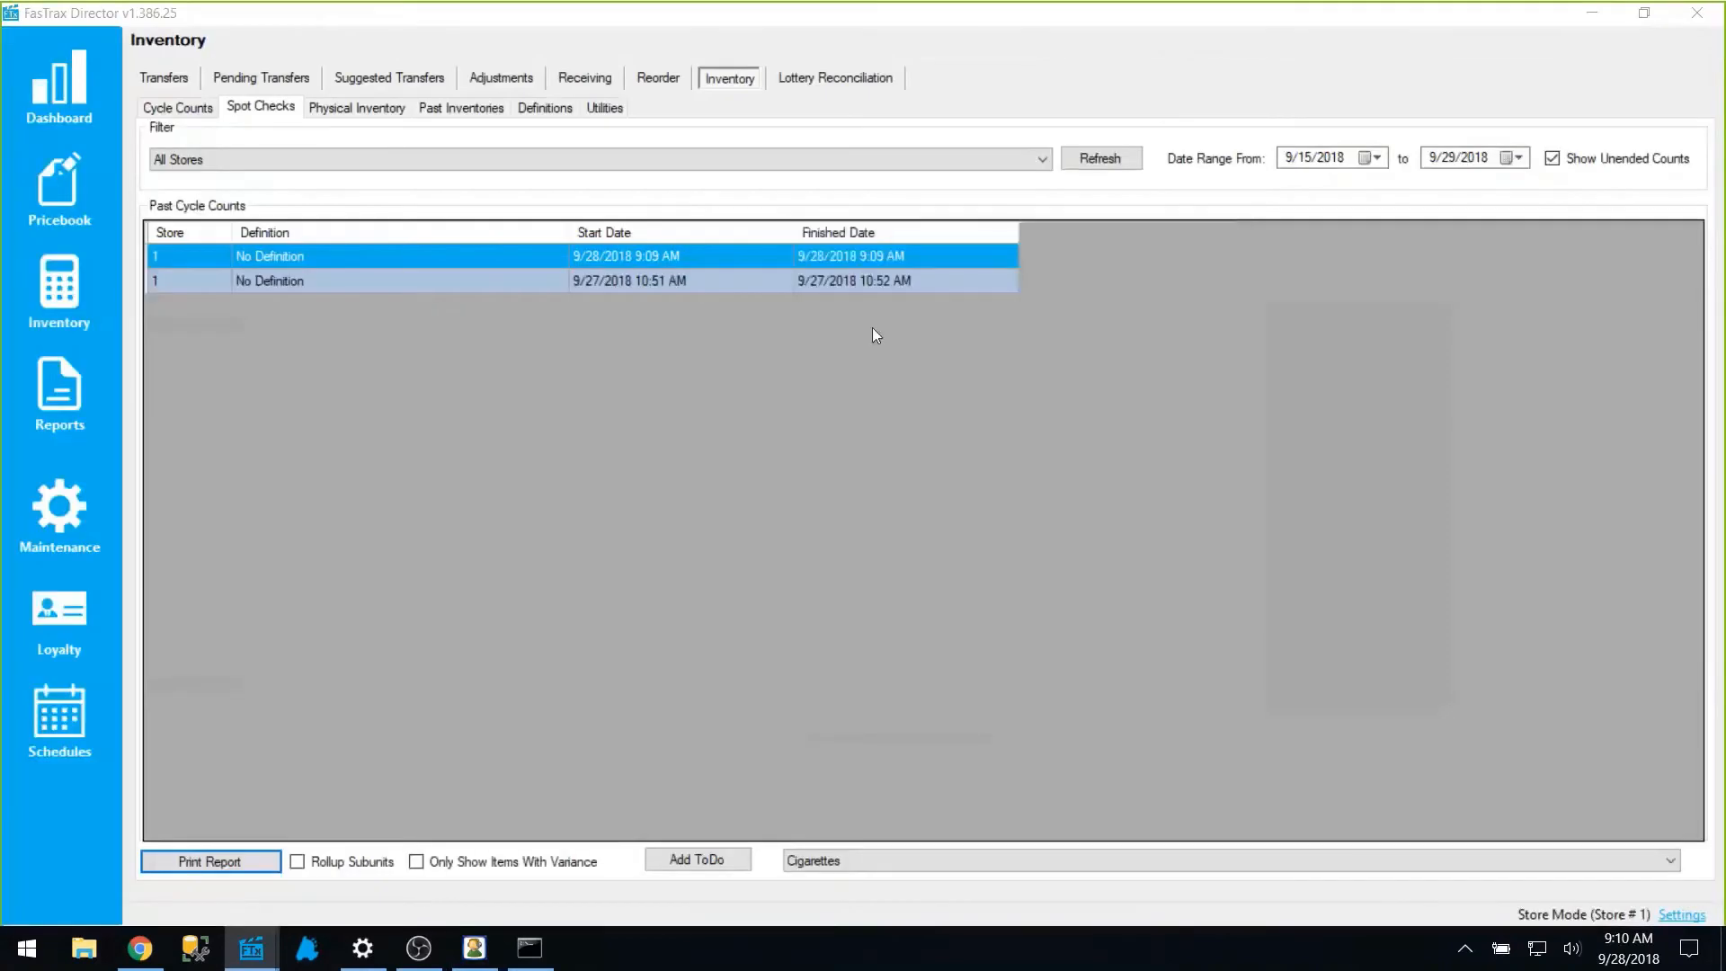
Switch to MobiControl Remote and record a floor quantity of 14 for UPC 123123 in a cycle count
{"action": "left_click", "coordinate": [474, 949]}
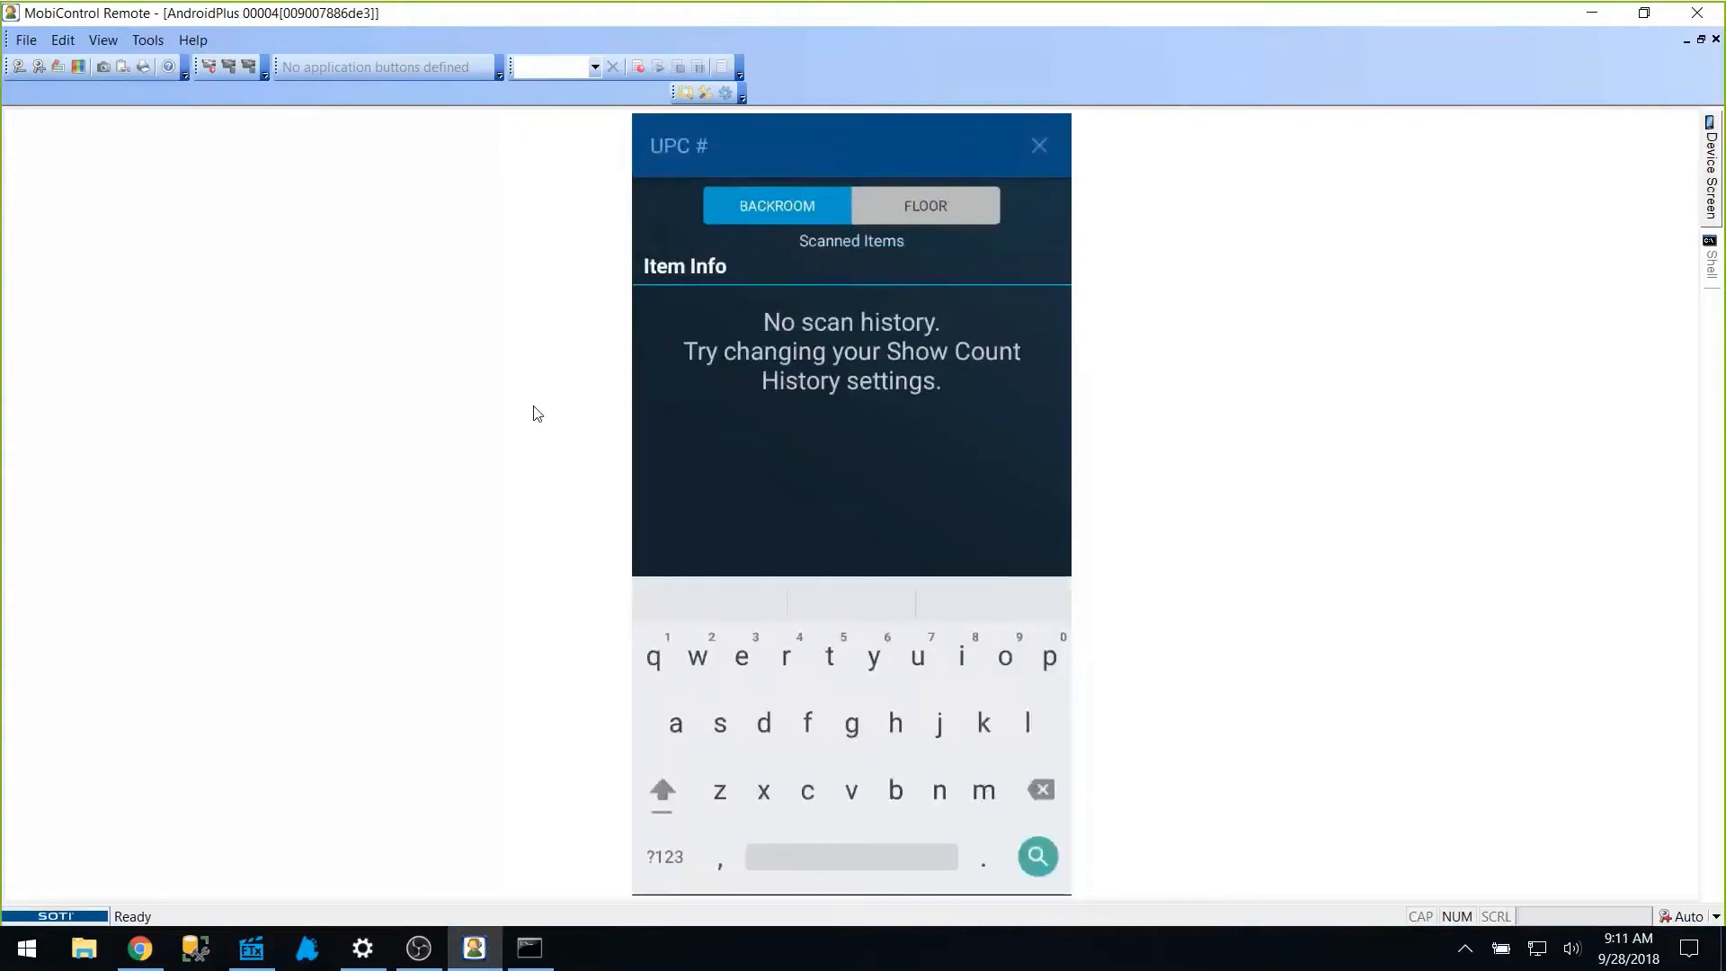
{"action": "key", "text": "Escape"}
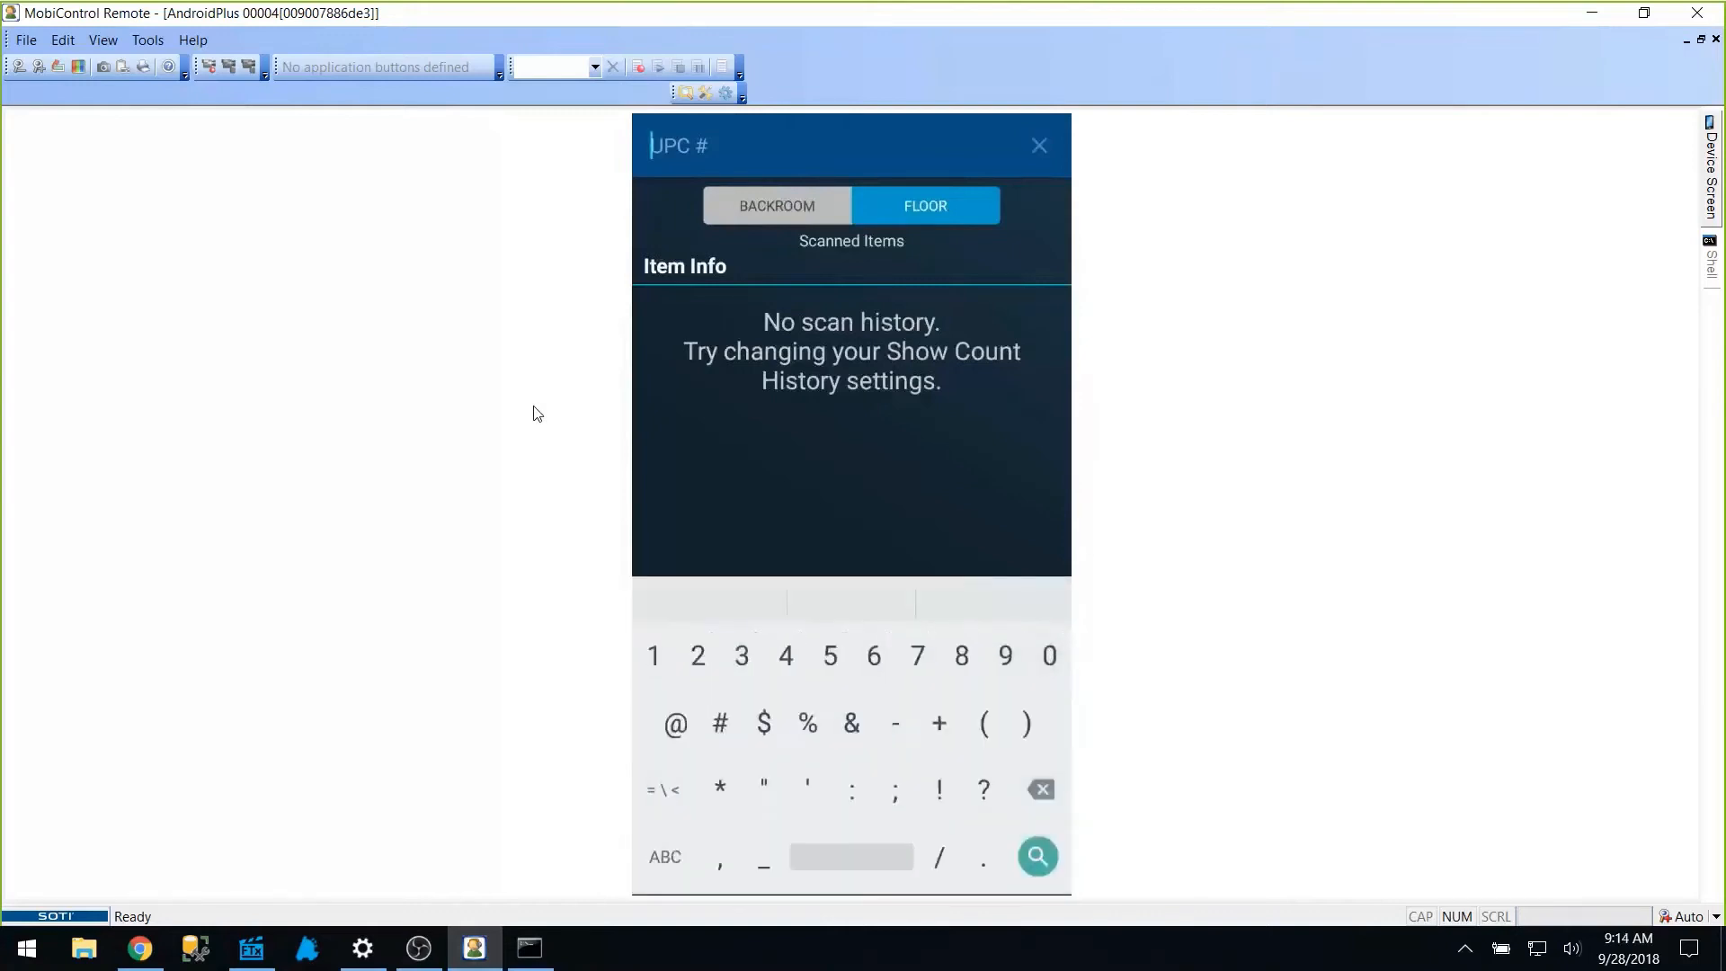
{"action": "type", "text": "123122"}
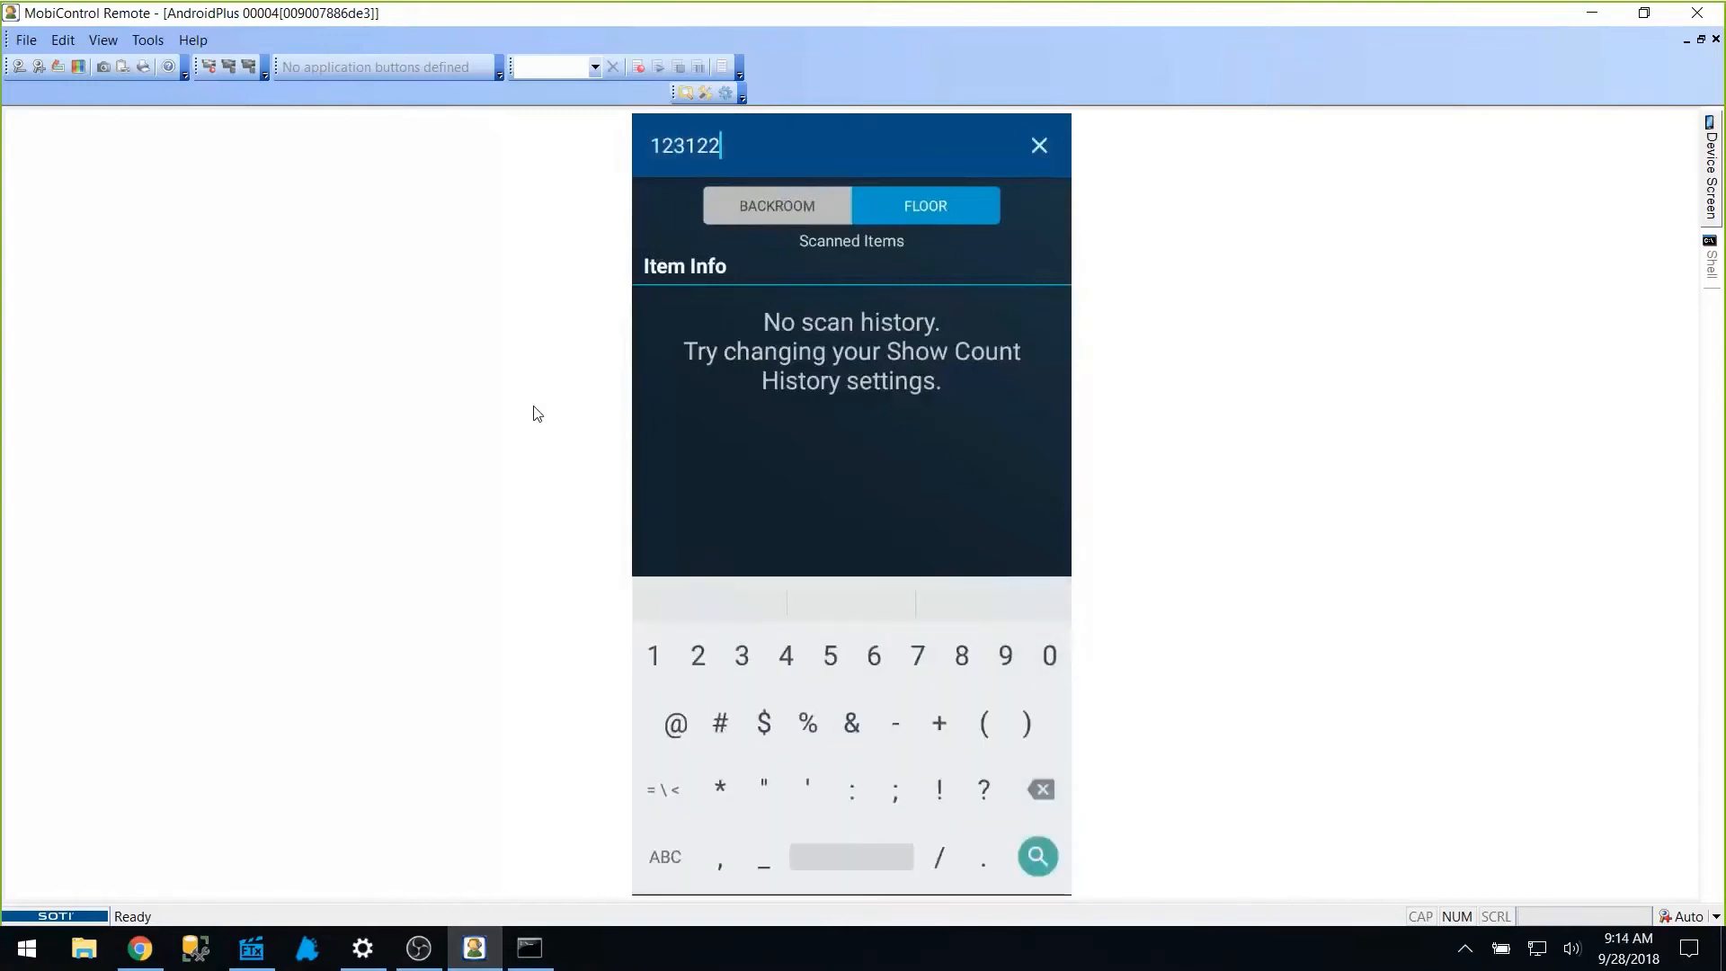
{"action": "key", "text": "BackSpace"}
{"action": "type", "text": "3"}
{"action": "key", "text": "Return"}
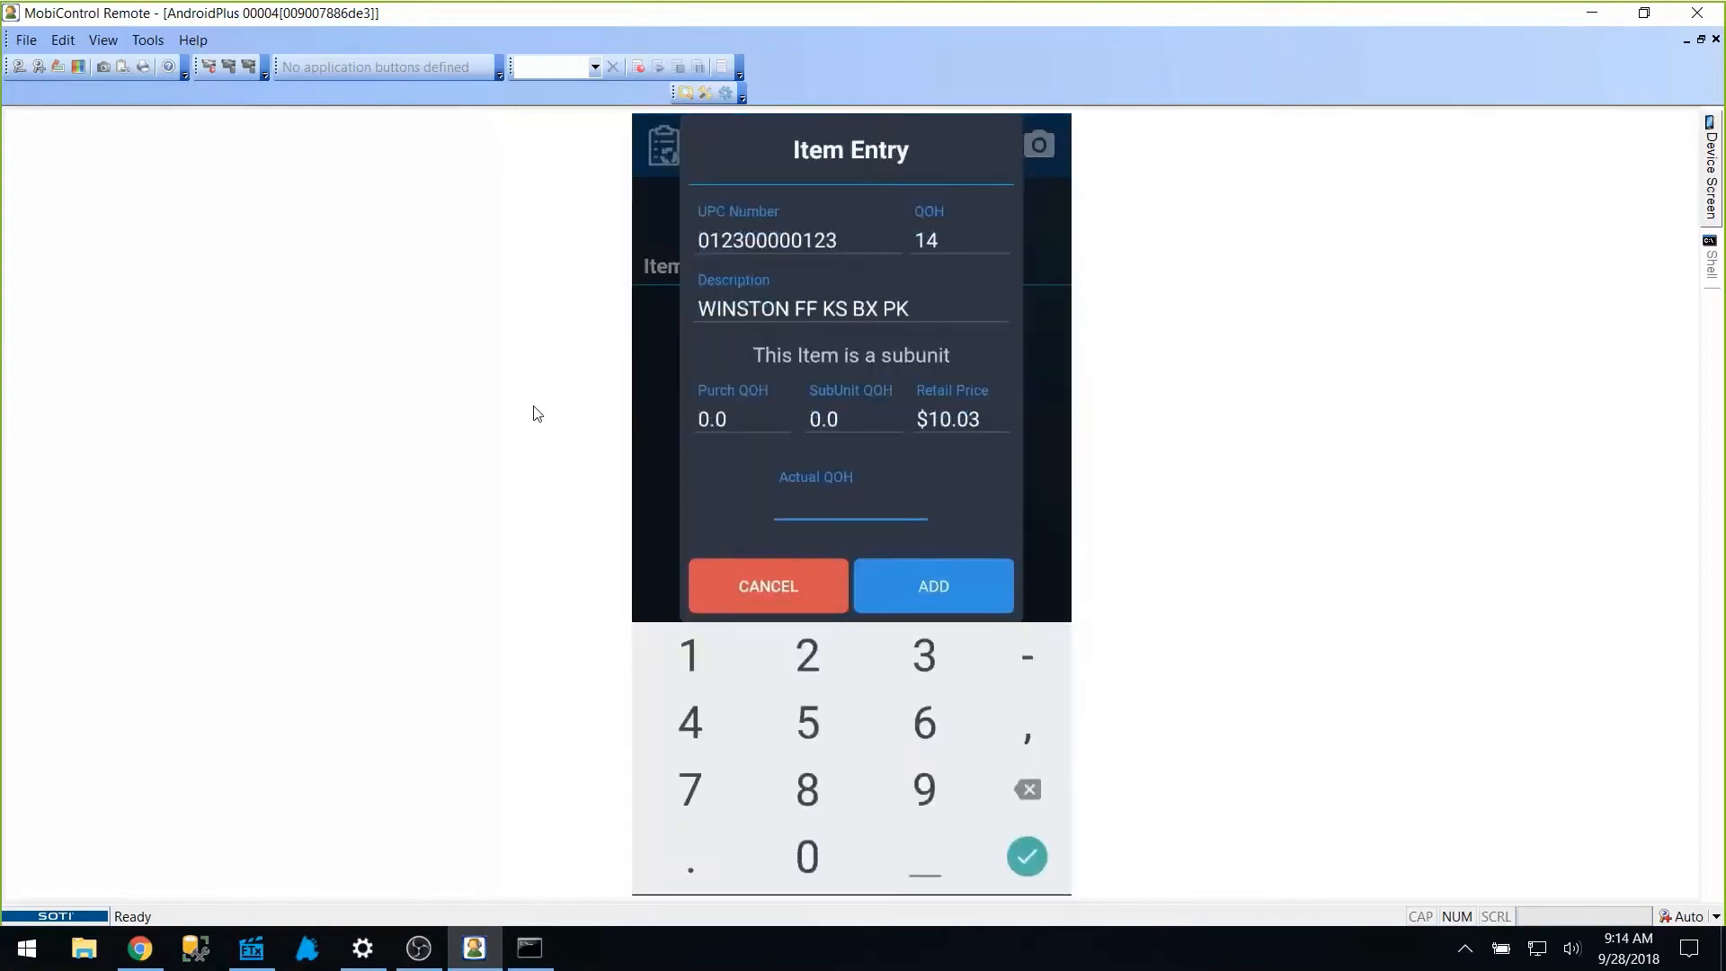
{"action": "type", "text": "14"}
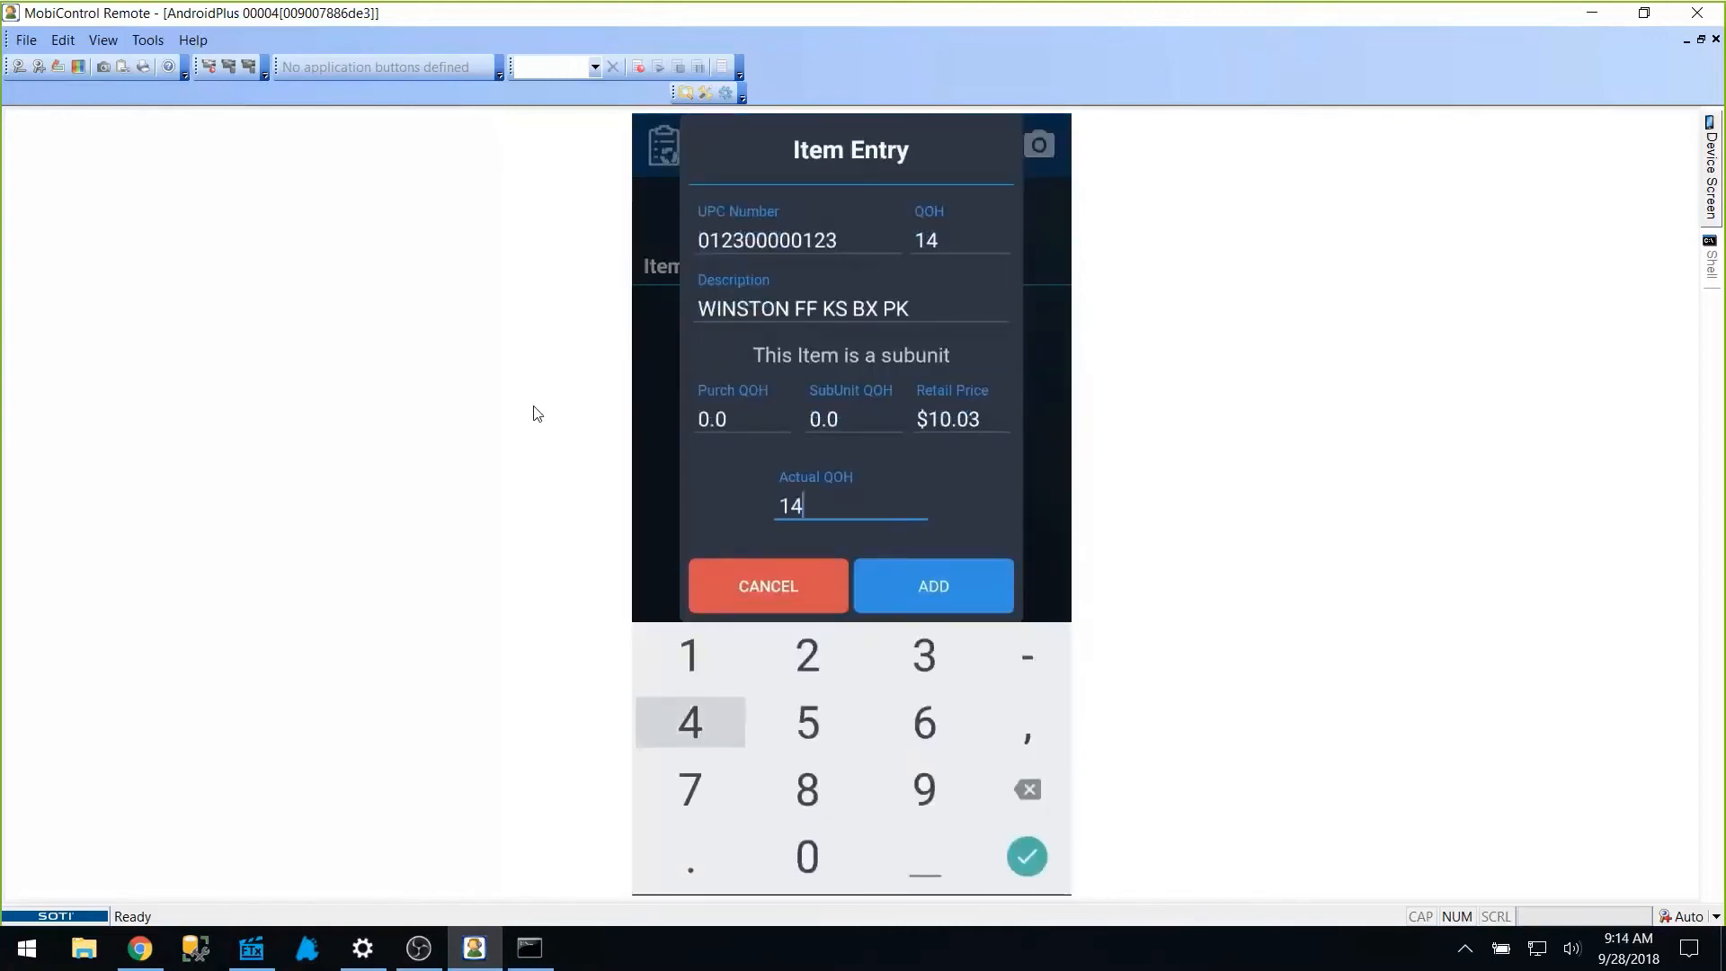
{"action": "key", "text": "Return"}
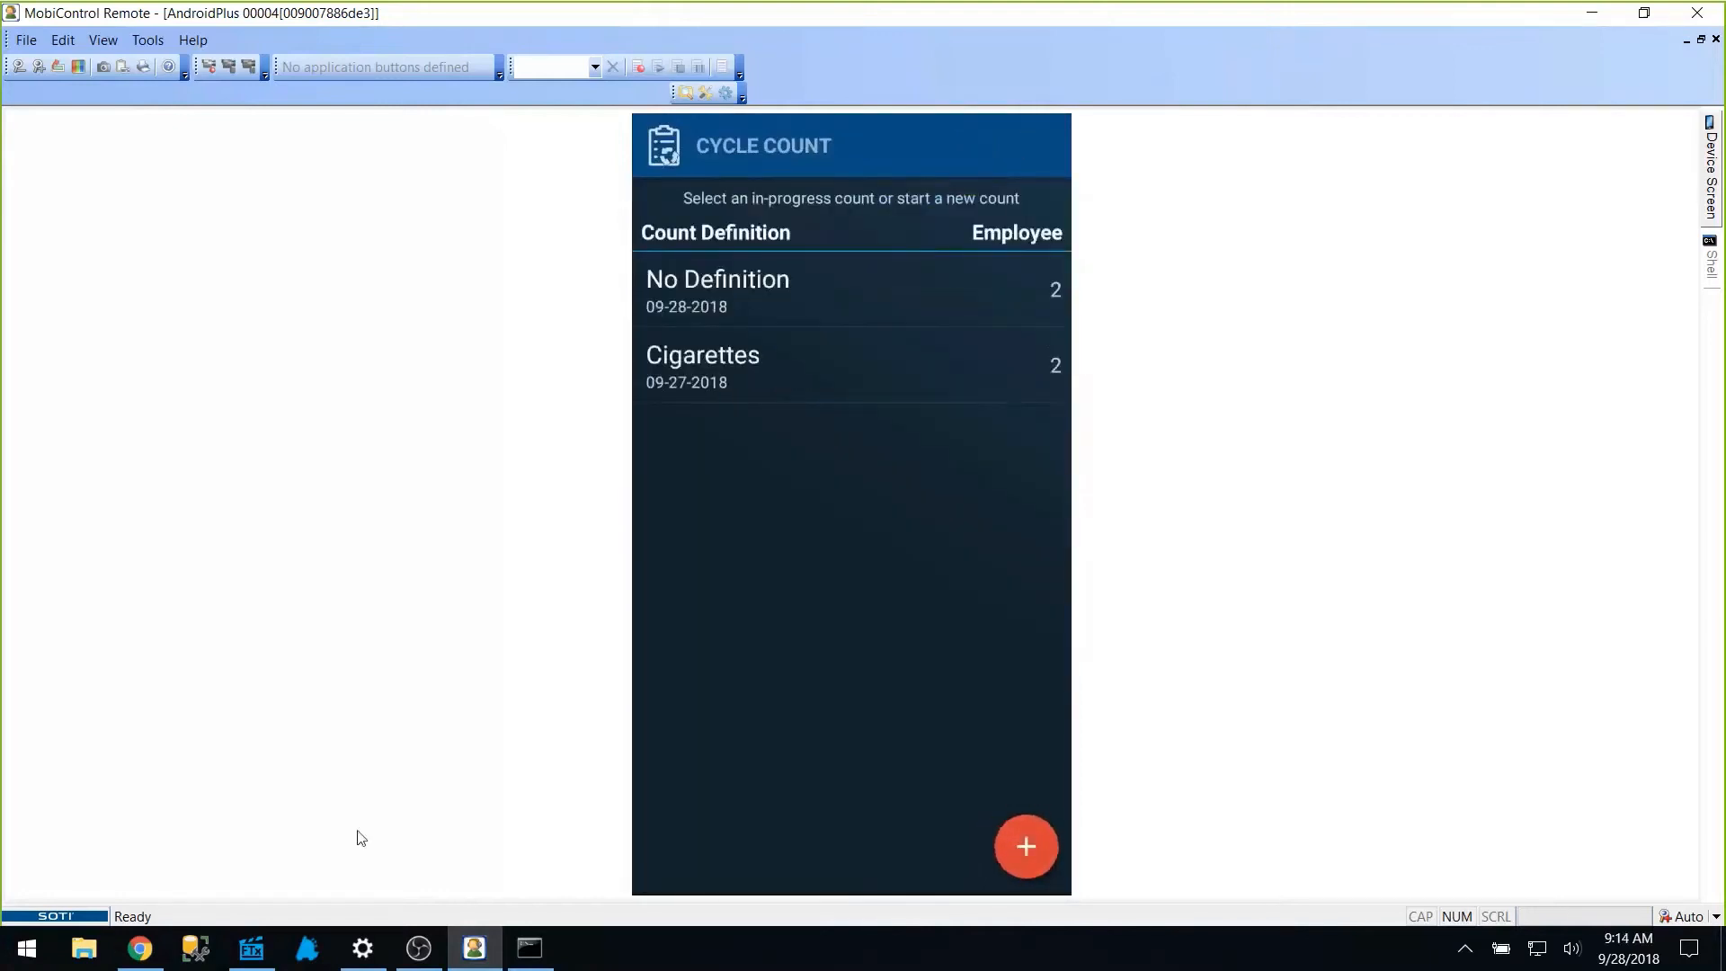
Switch to FasTrax Director, refresh the cycle counts and review the No Definition count's worksheet and its item's scan activity
{"action": "left_click", "coordinate": [254, 962]}
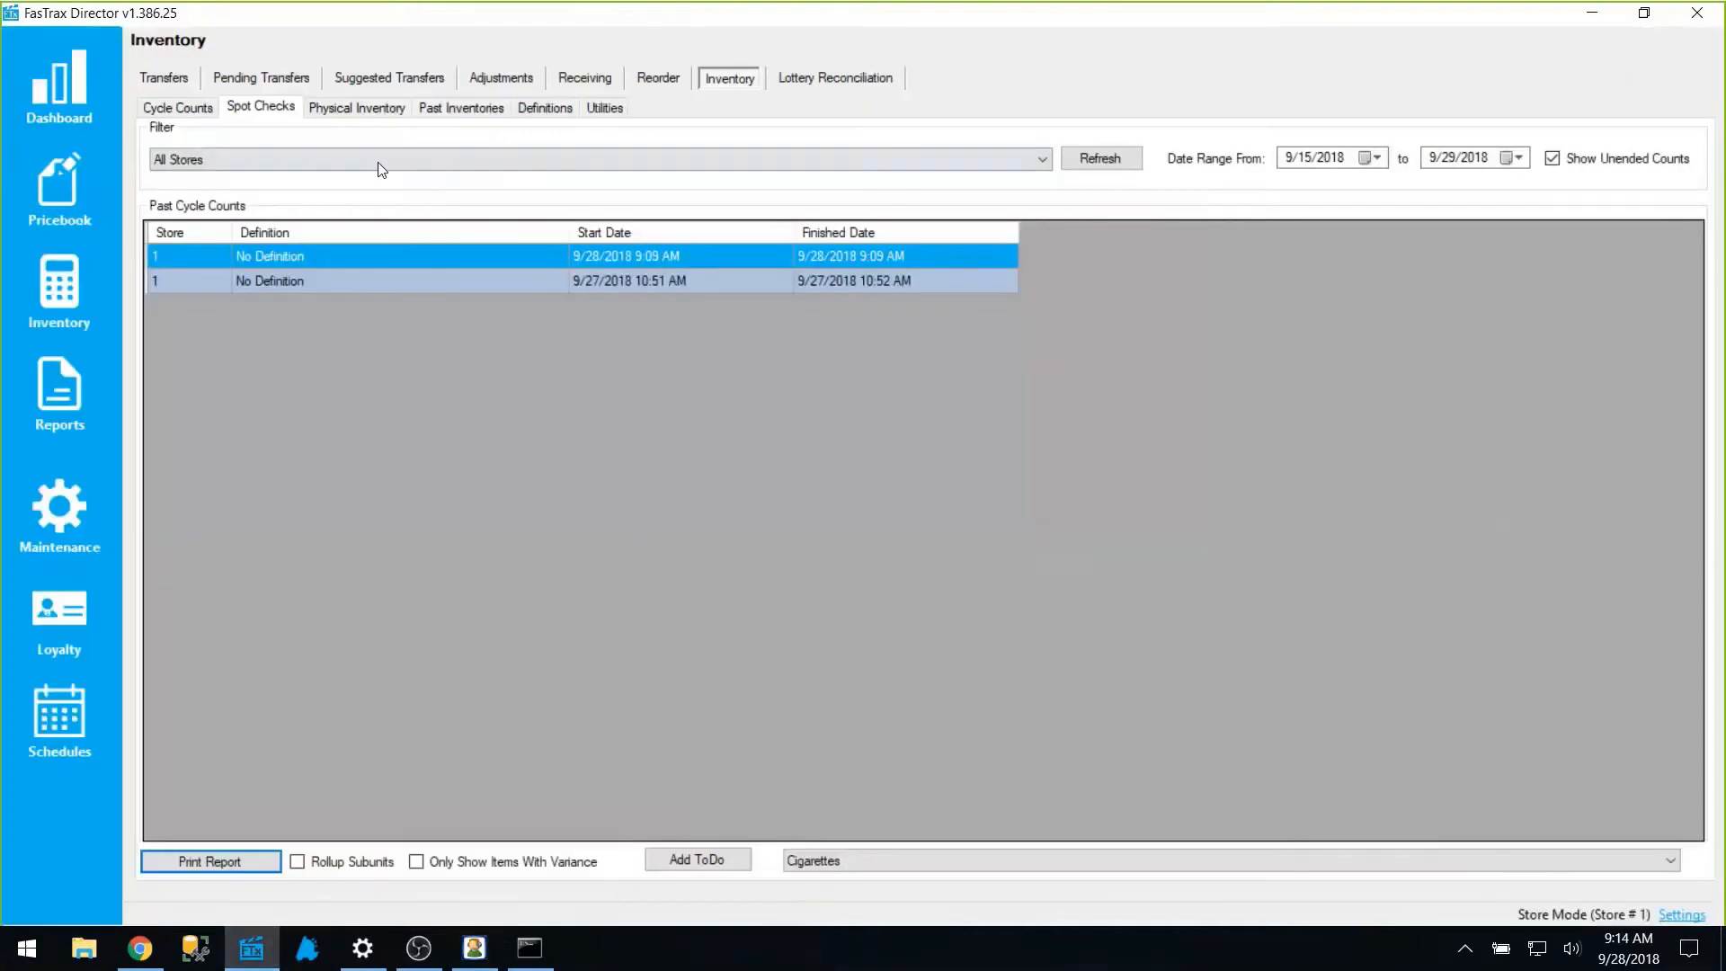
{"action": "left_click", "coordinate": [177, 107]}
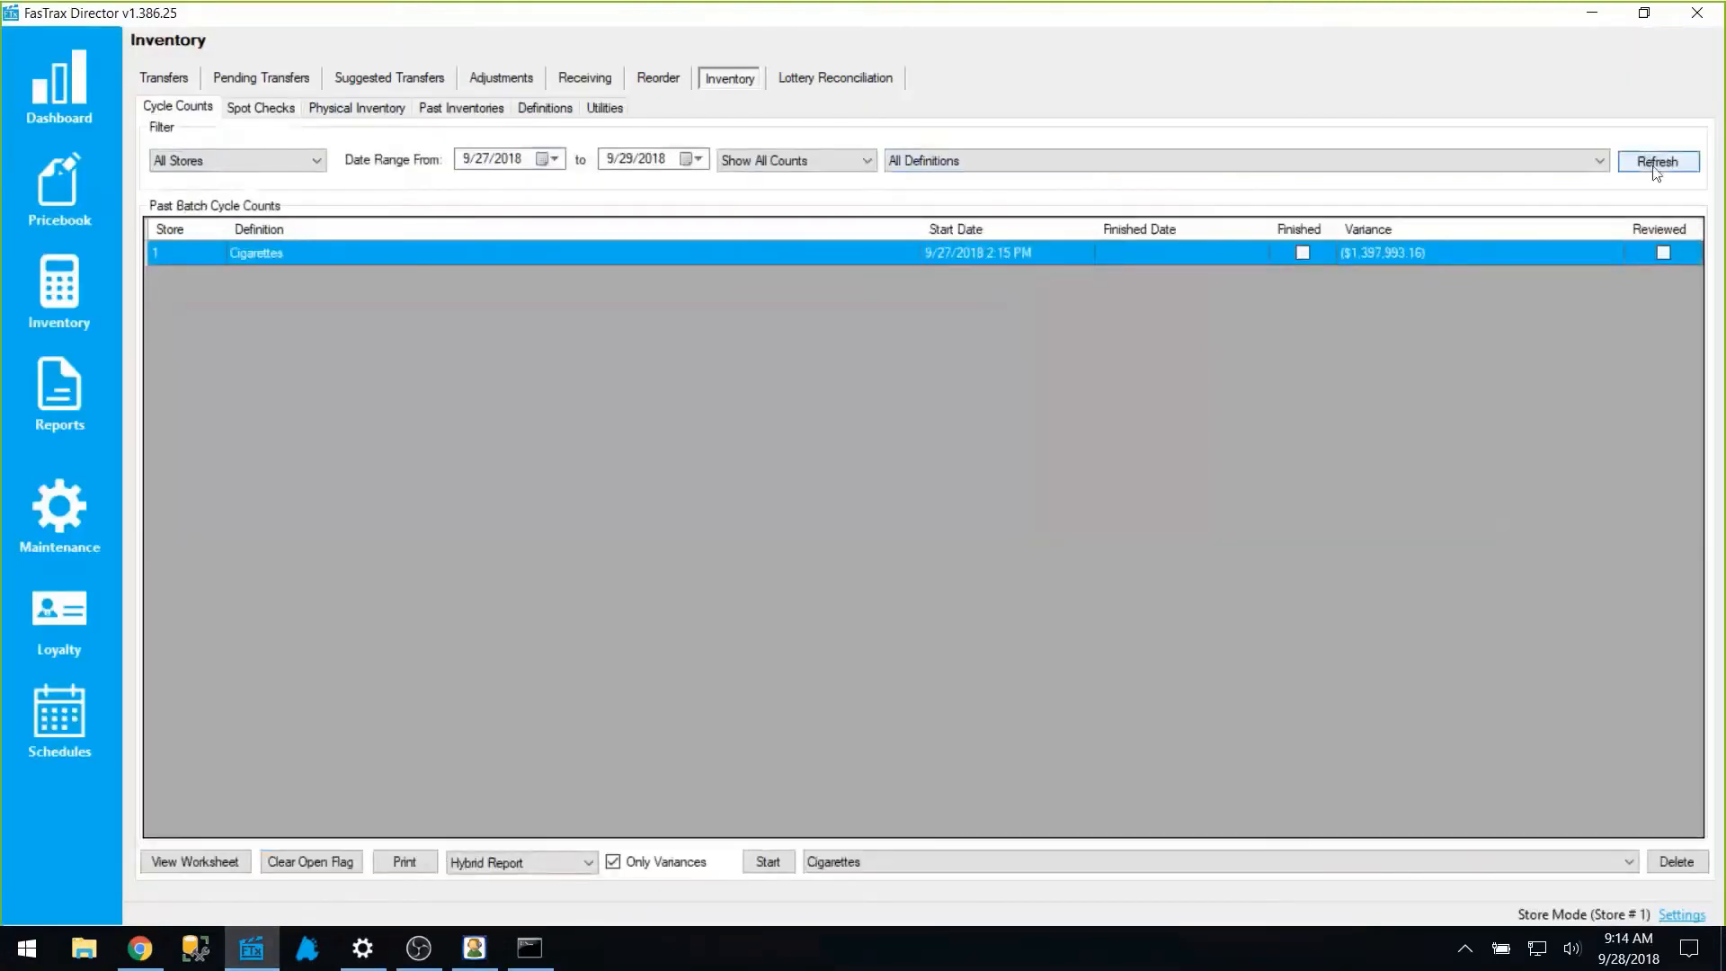
{"action": "left_click", "coordinate": [1654, 166]}
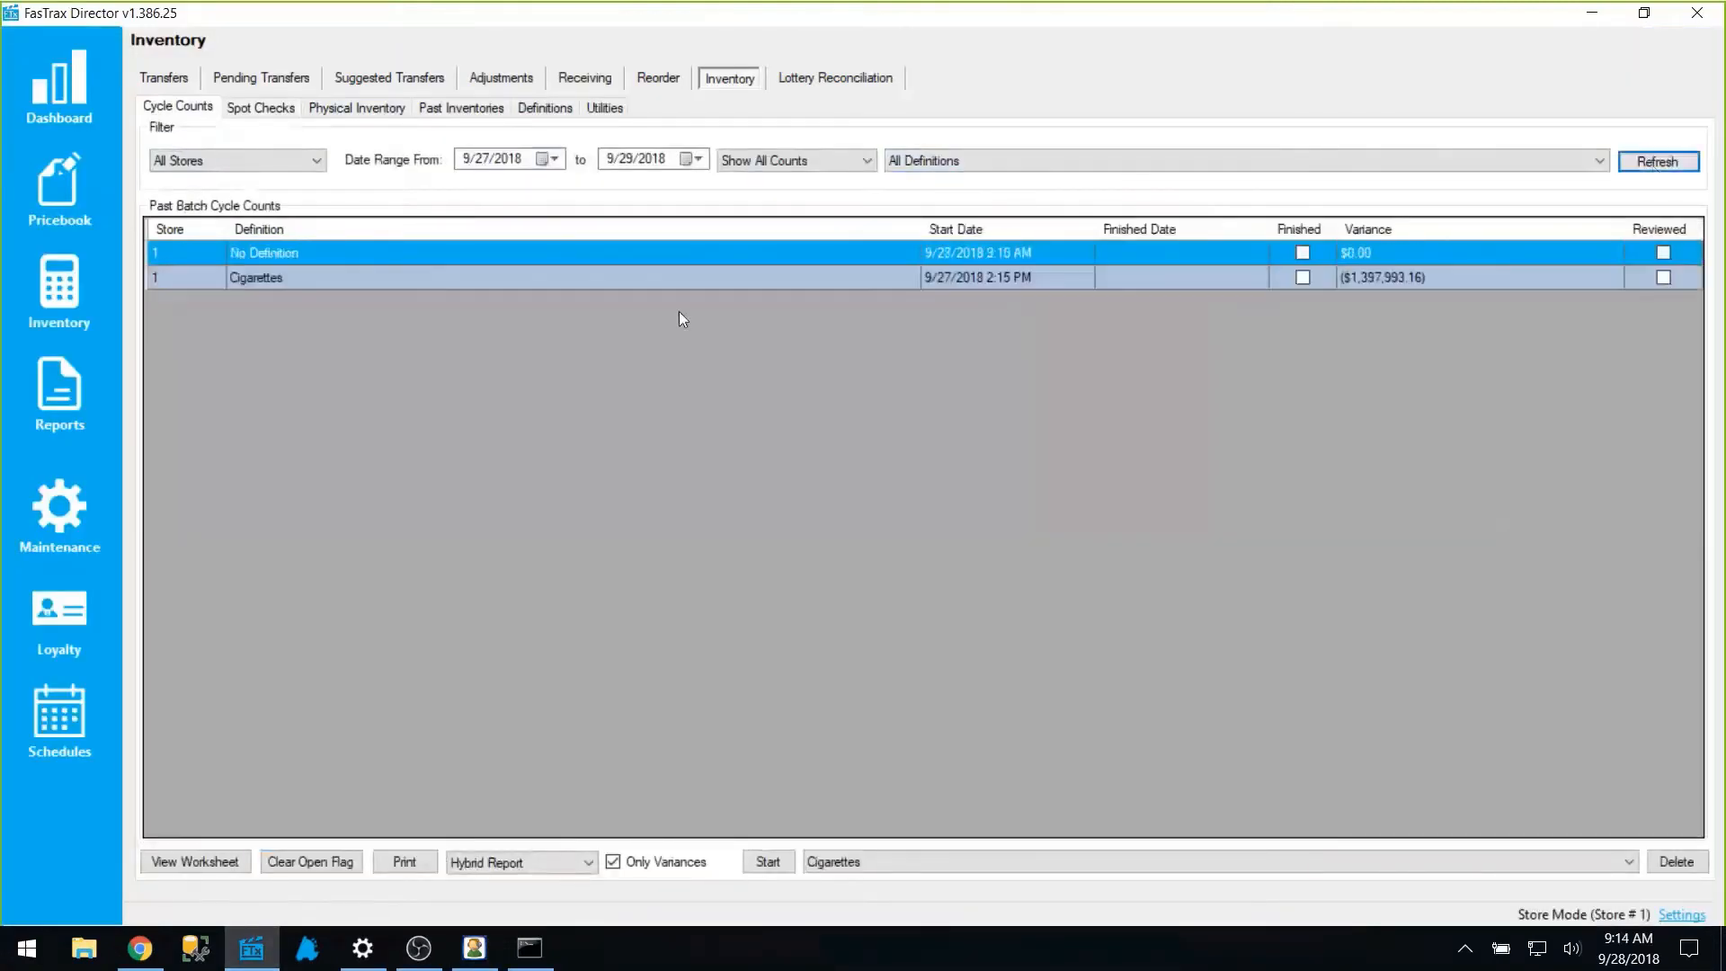
{"action": "double_click", "coordinate": [435, 260]}
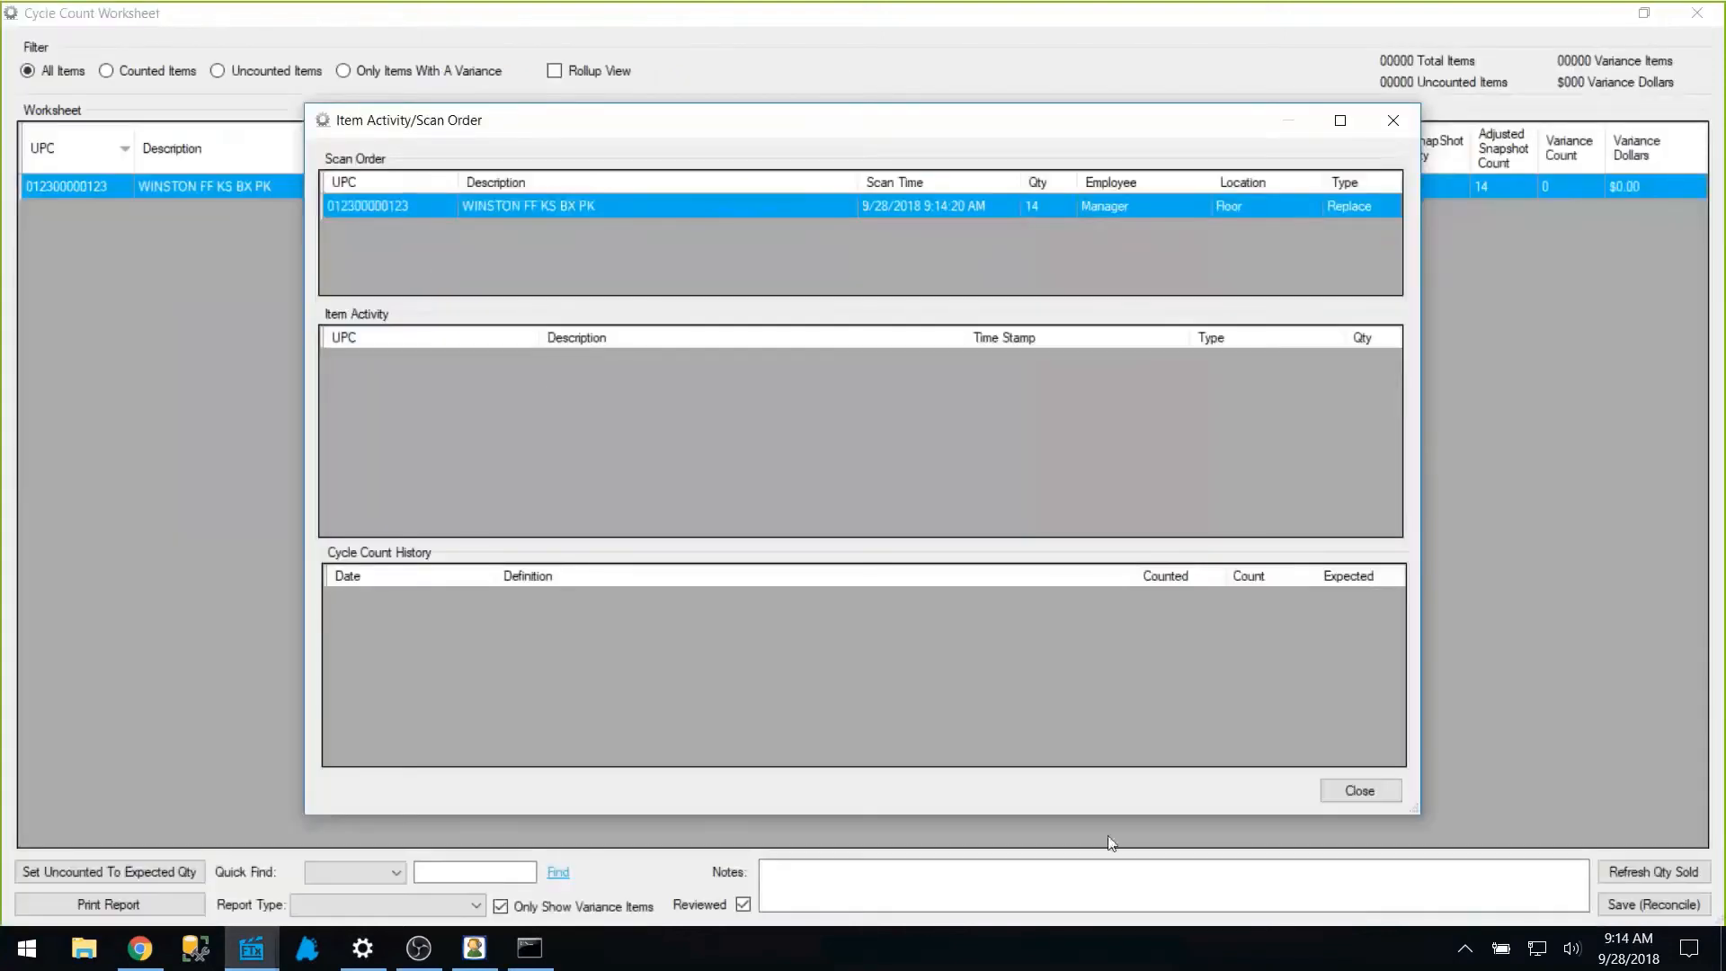
{"action": "left_click", "coordinate": [1358, 790]}
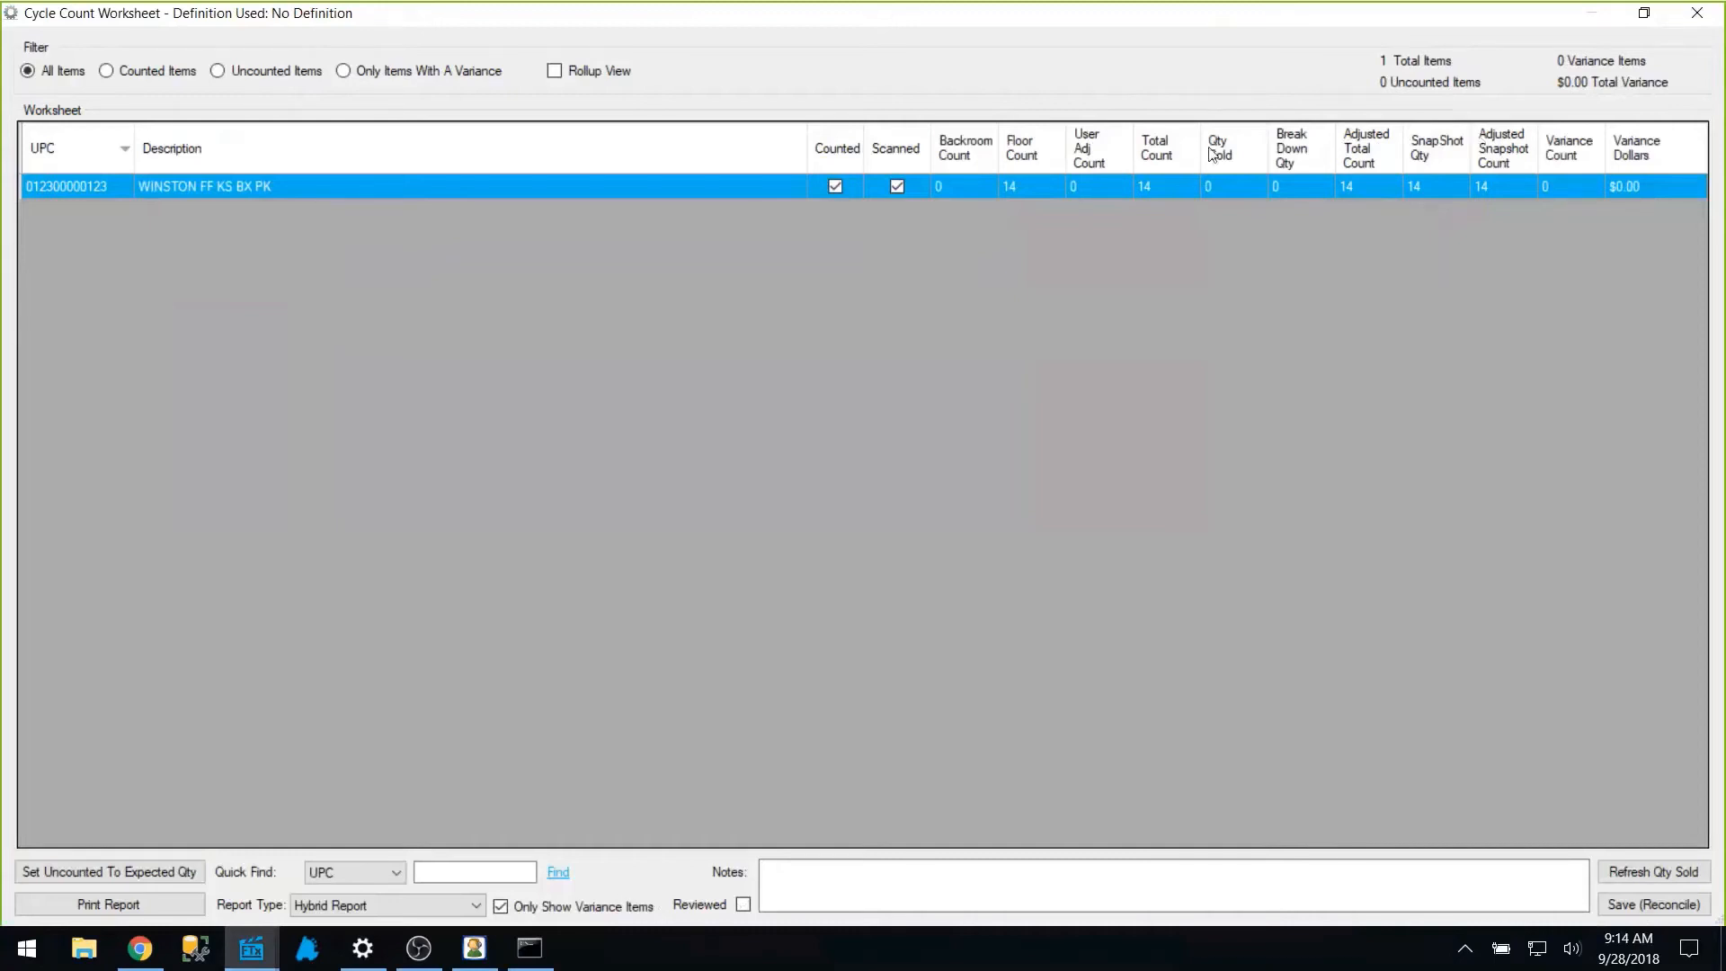
{"action": "left_click", "coordinate": [1697, 13]}
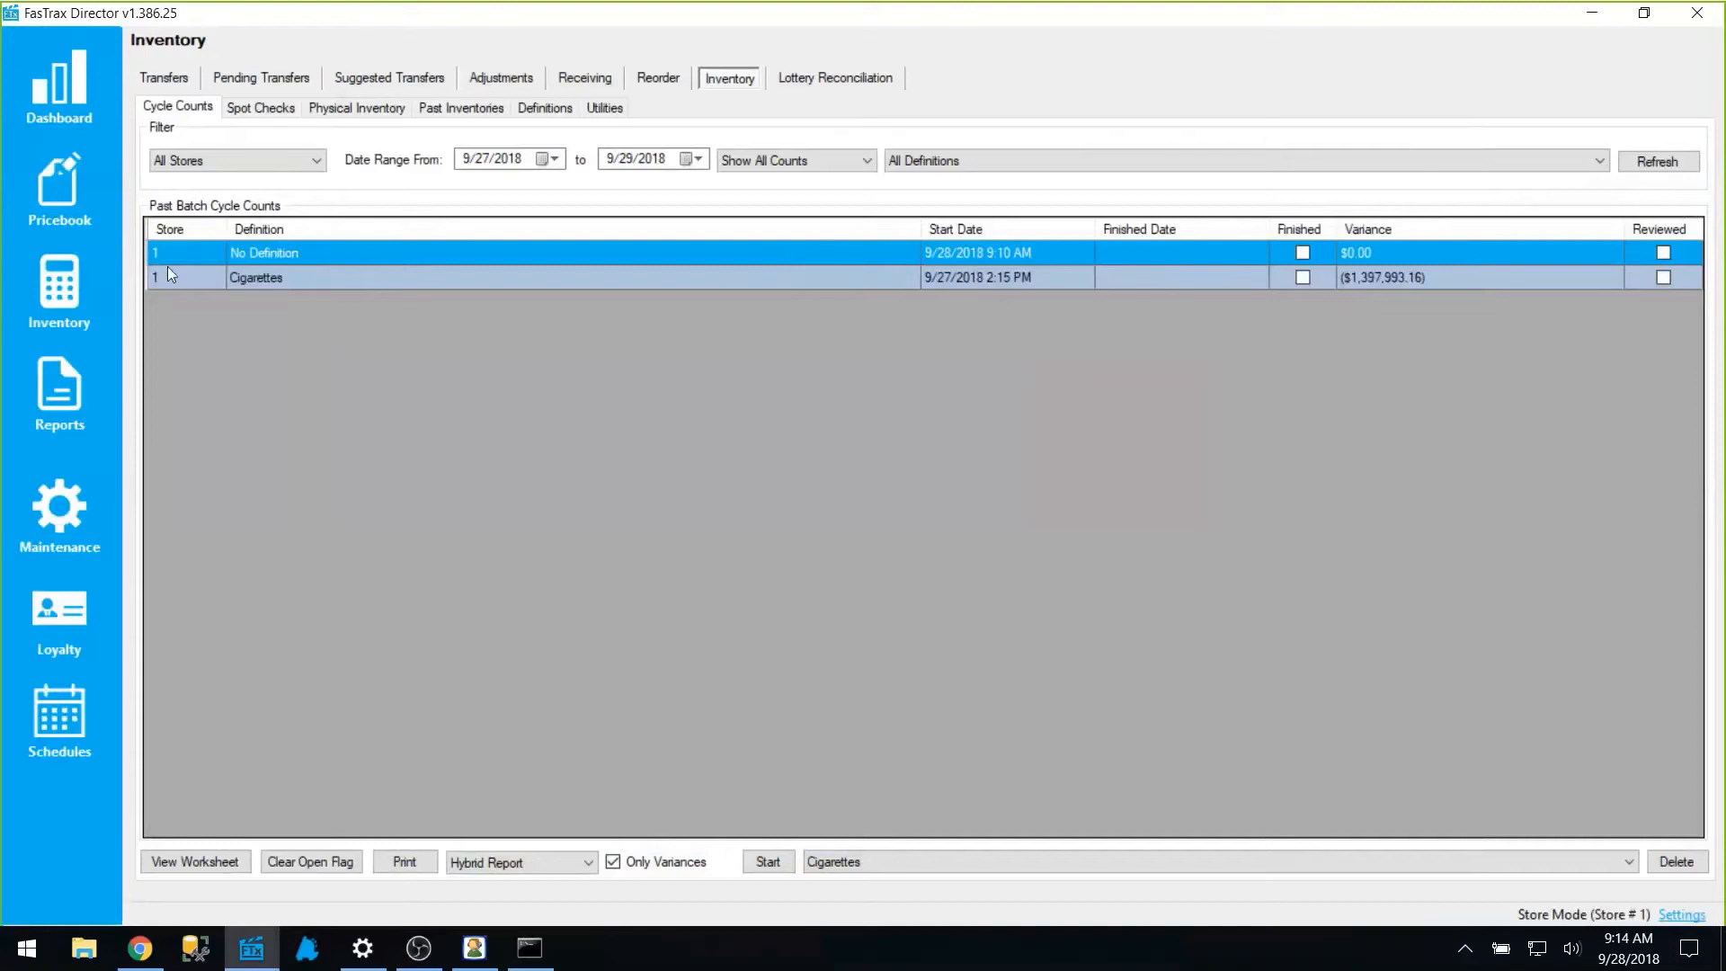
Check the handheld's Reorder screen, then look up UPC 123123 and its linked purchase item in FasTrax Director's Pricebook
{"action": "left_click", "coordinate": [474, 947]}
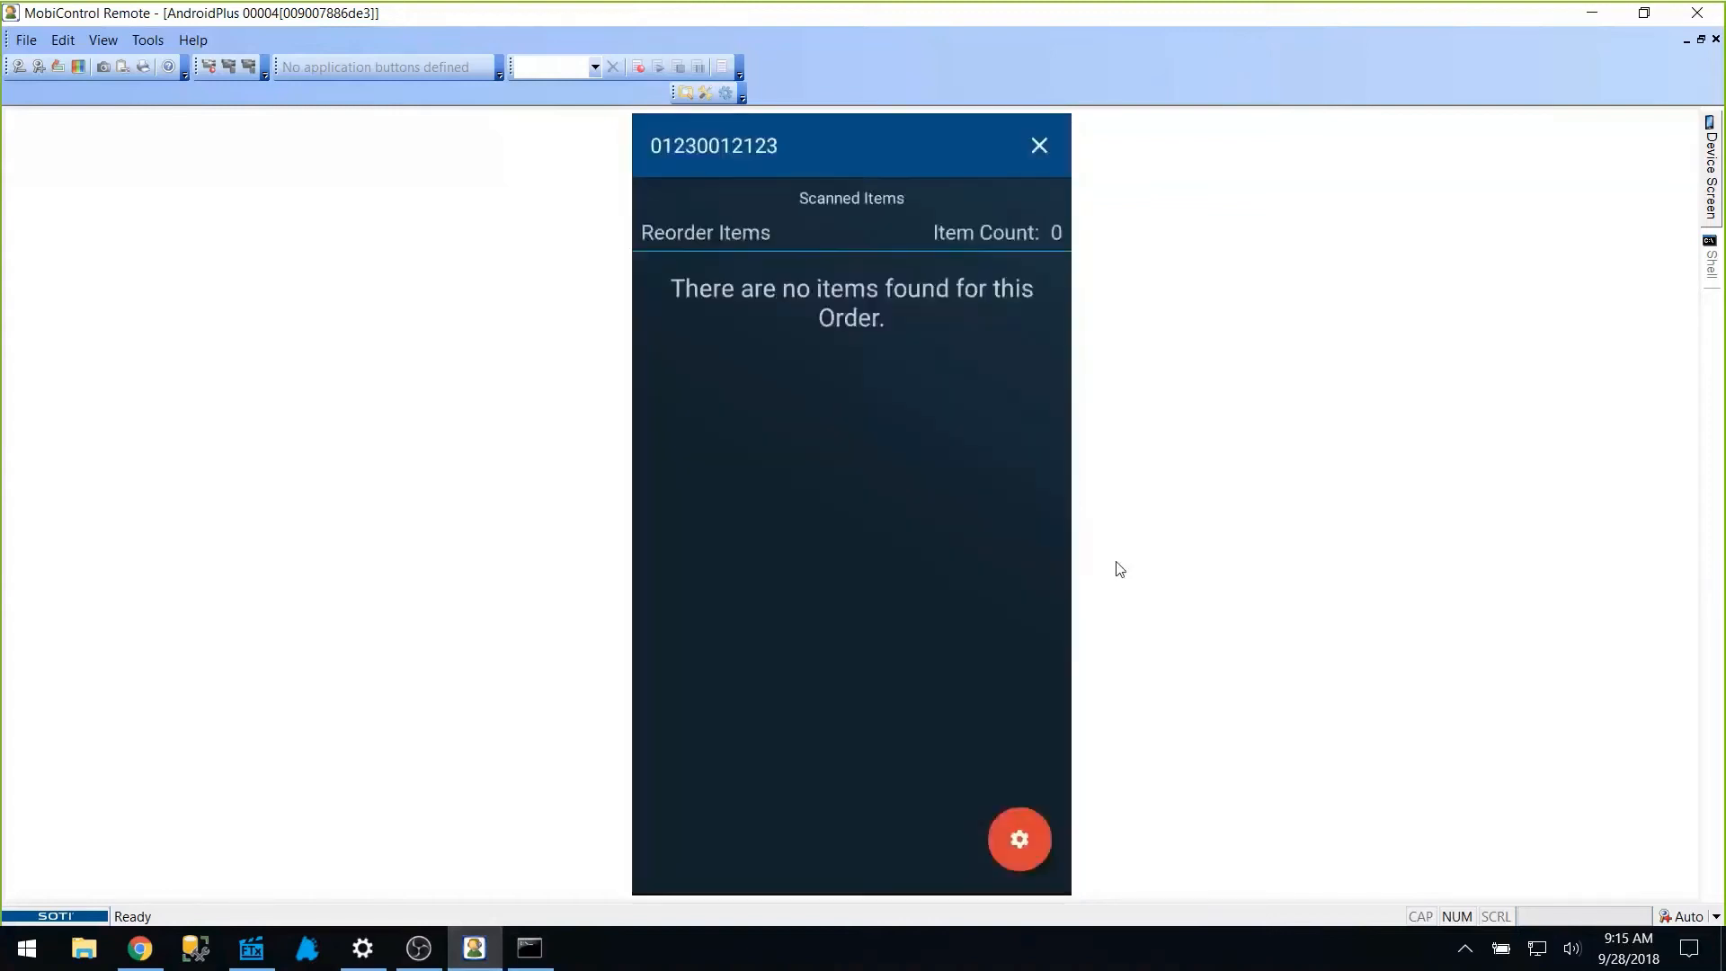
{"action": "left_click", "coordinate": [254, 952]}
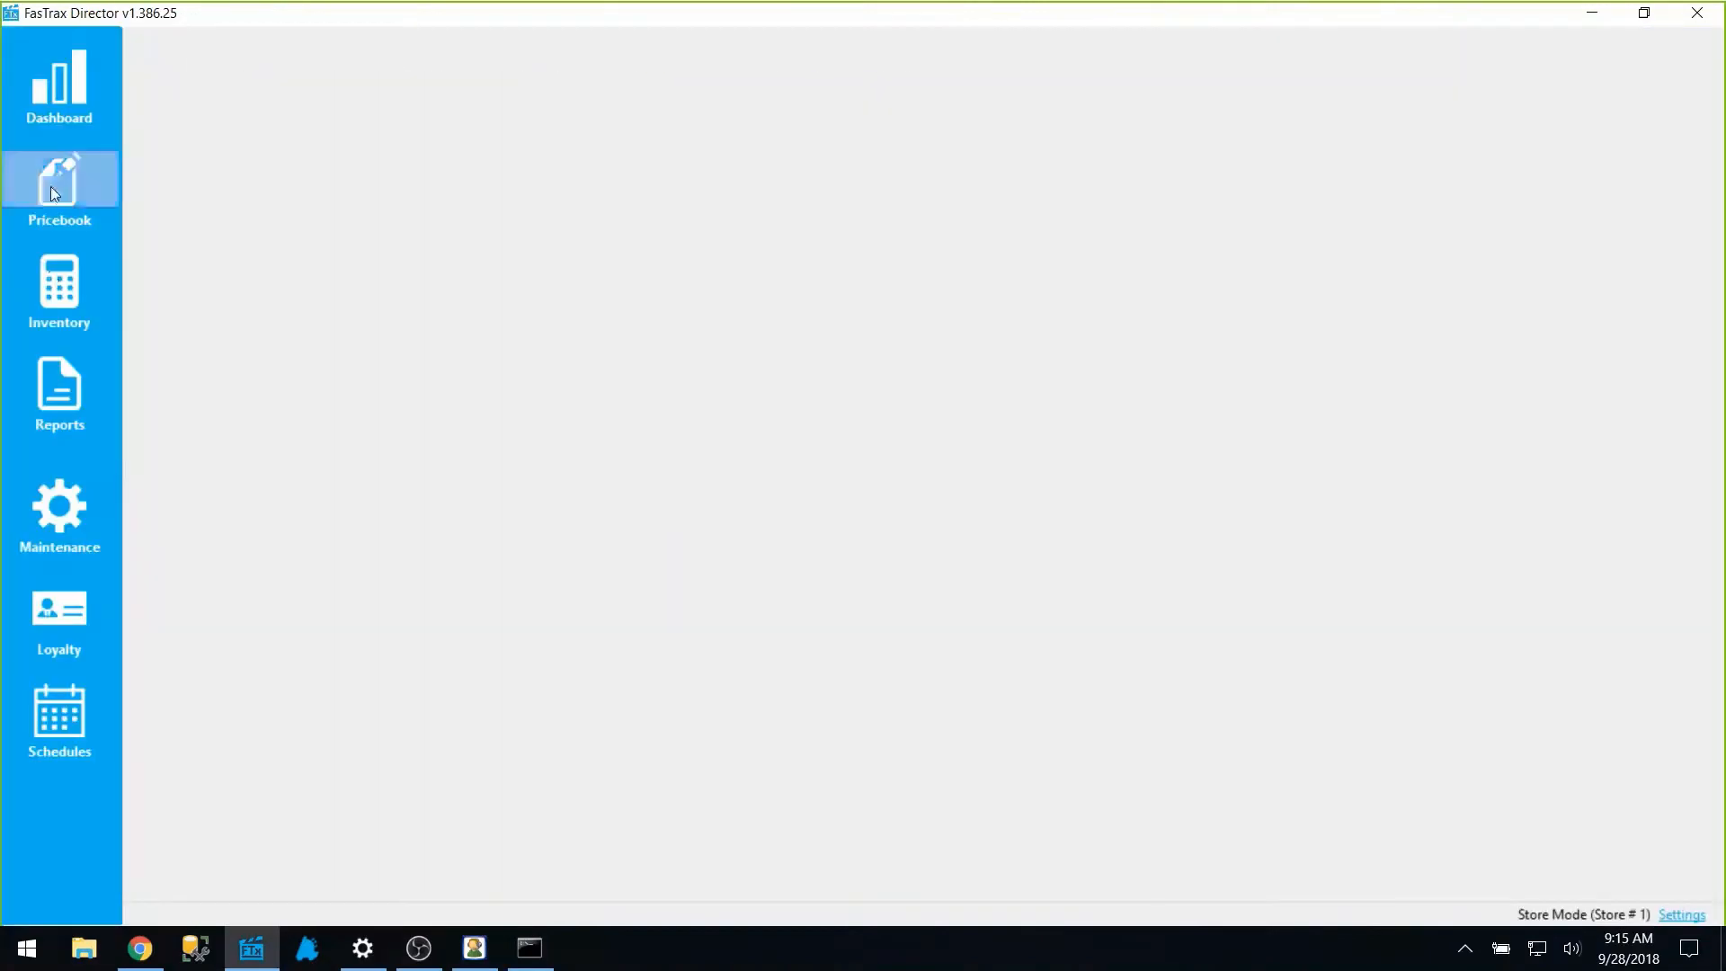
{"action": "left_click", "coordinate": [54, 193]}
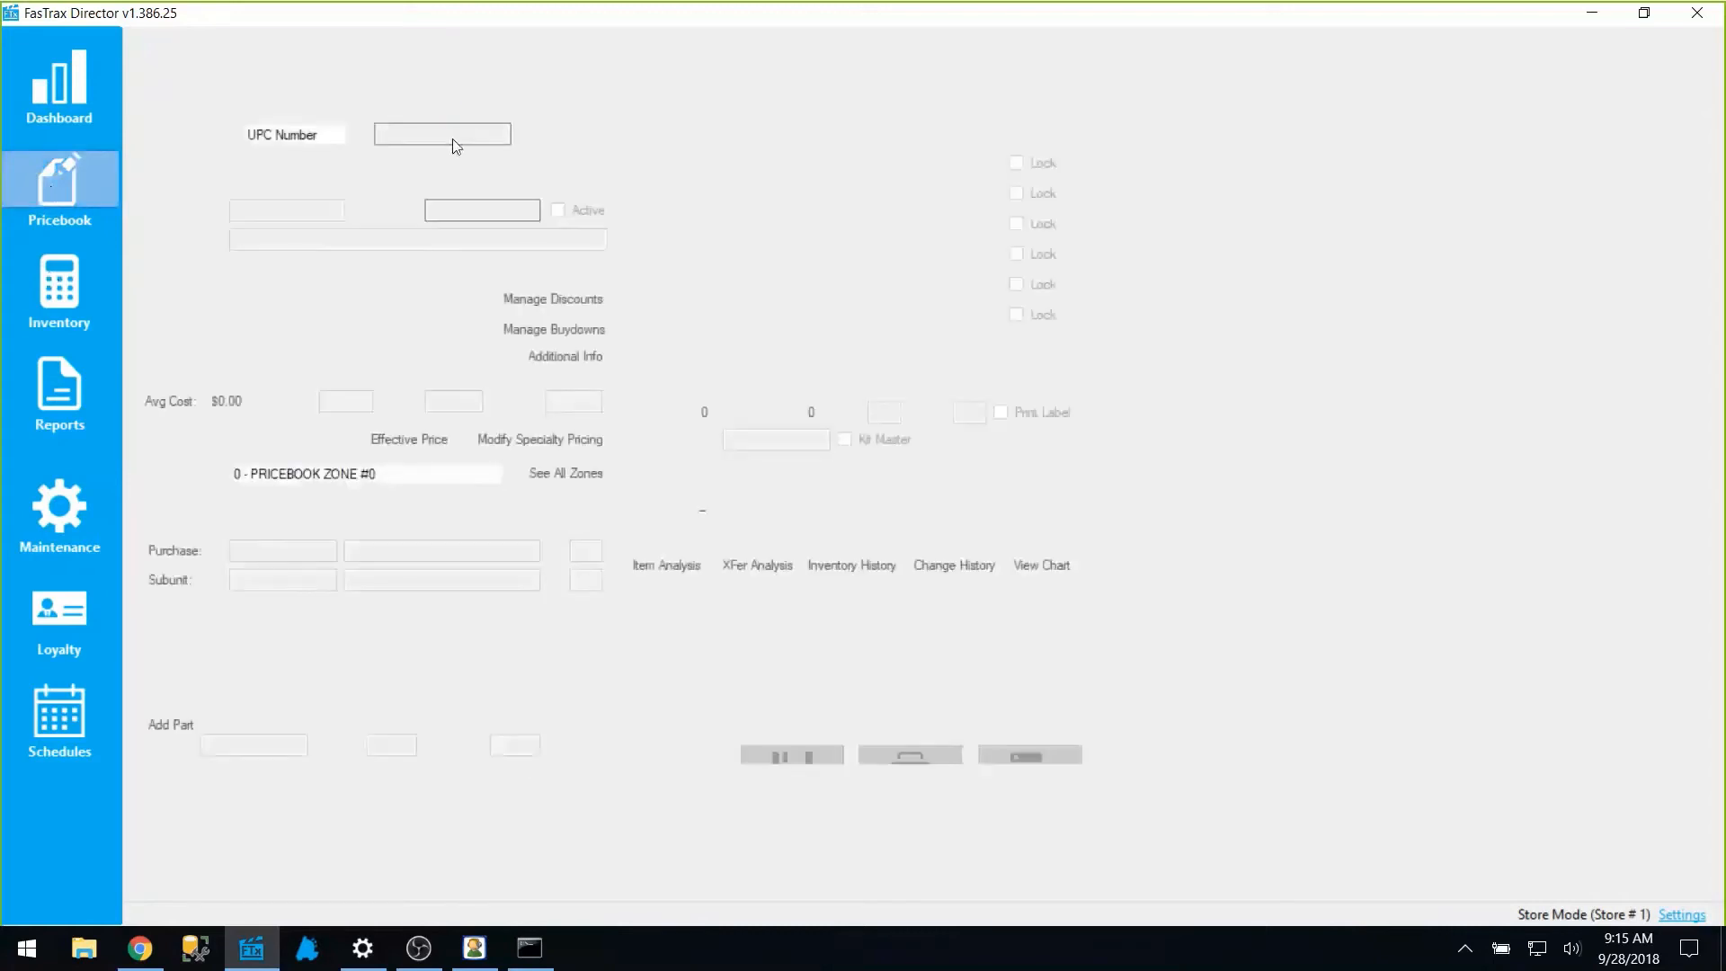
{"action": "left_click", "coordinate": [454, 135]}
{"action": "type", "text": "123123"}
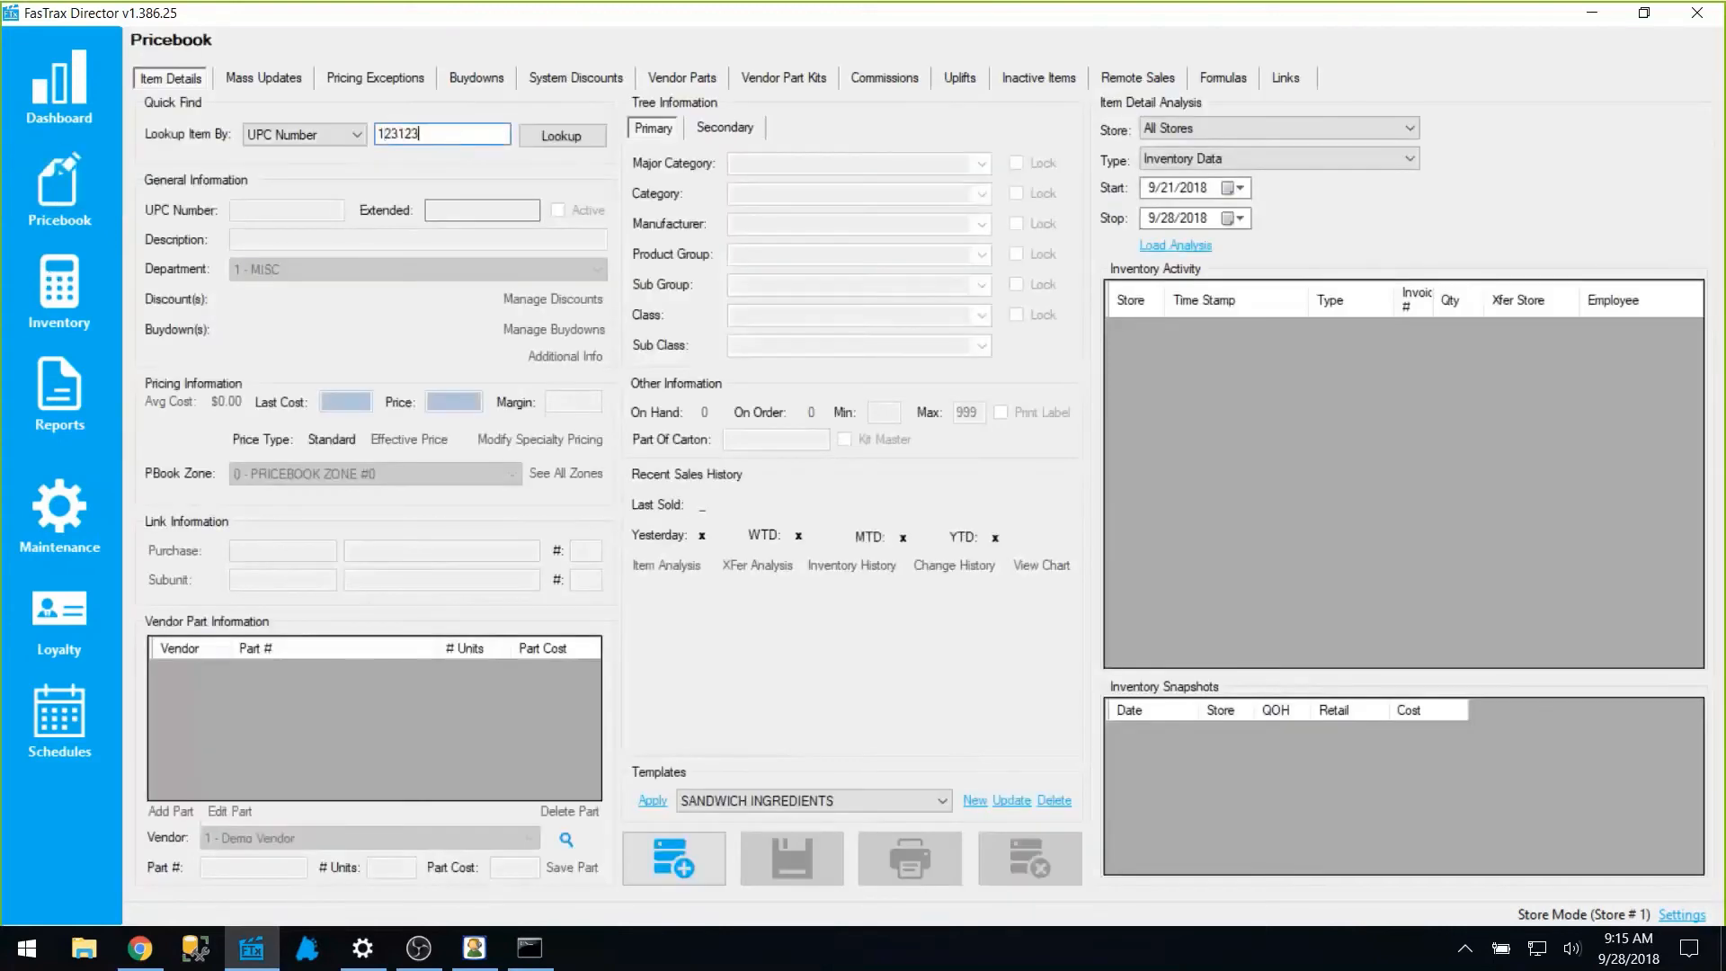
{"action": "key", "text": "Return"}
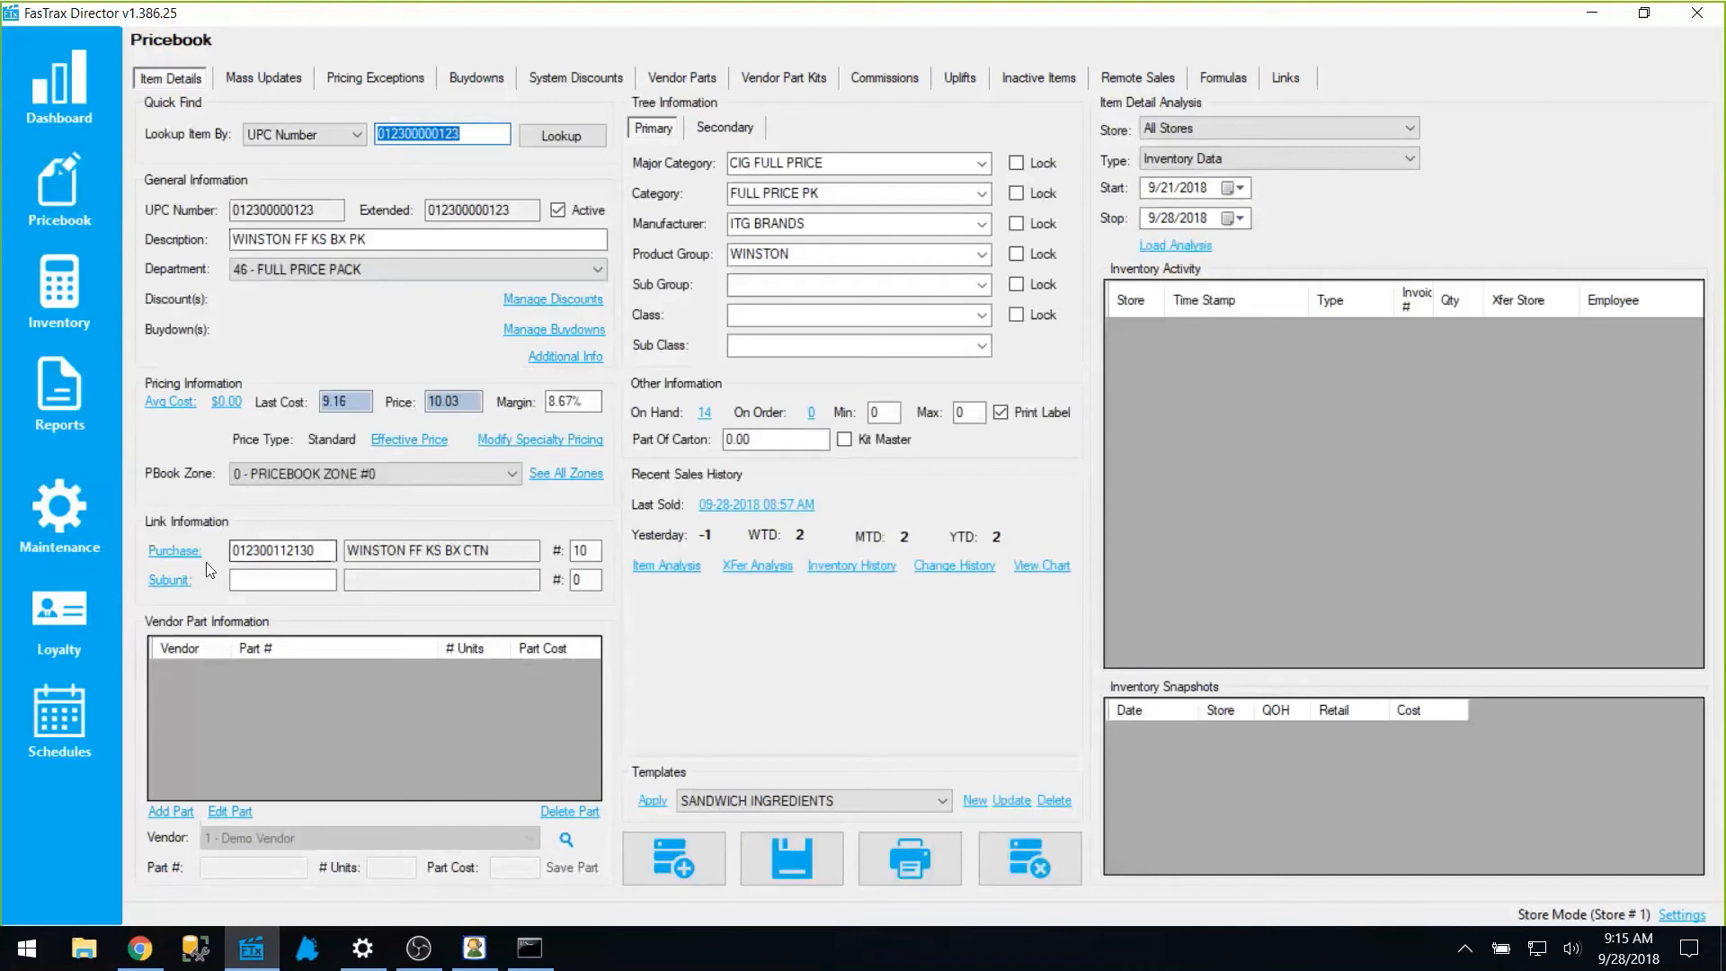
{"action": "left_click", "coordinate": [175, 551]}
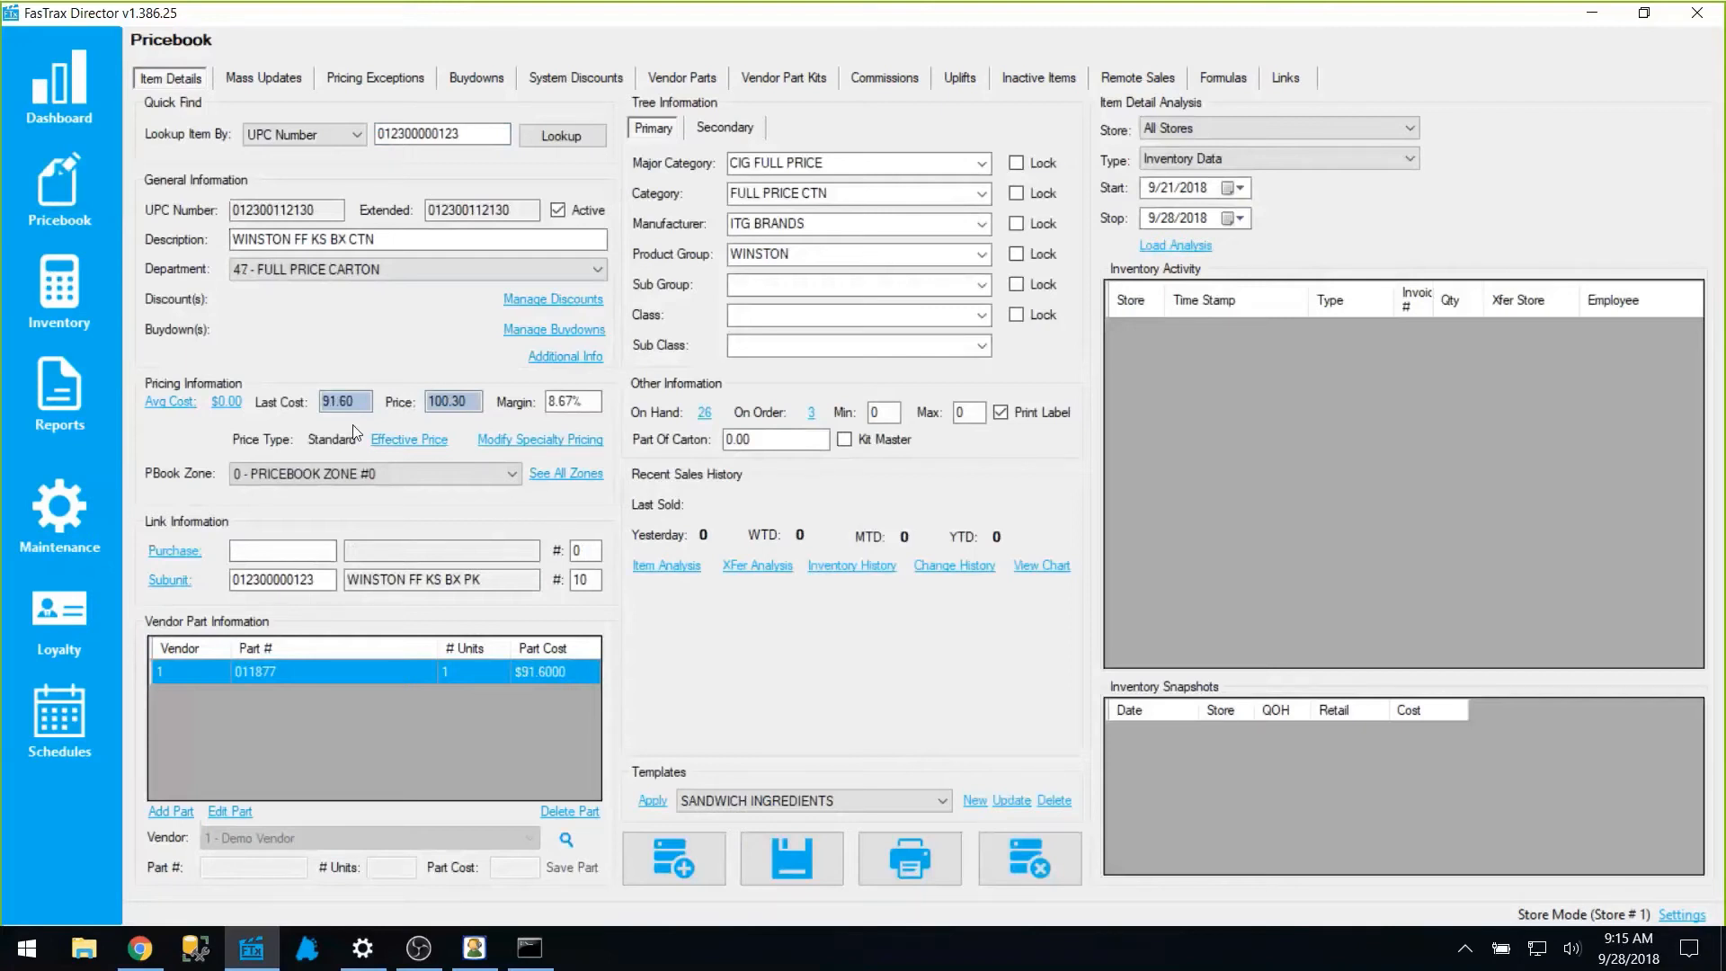
Switch to MobiControl Remote and add the WINSTON FF KS BX CTN to the reorder with a quantity of 2
{"action": "left_click", "coordinate": [474, 948]}
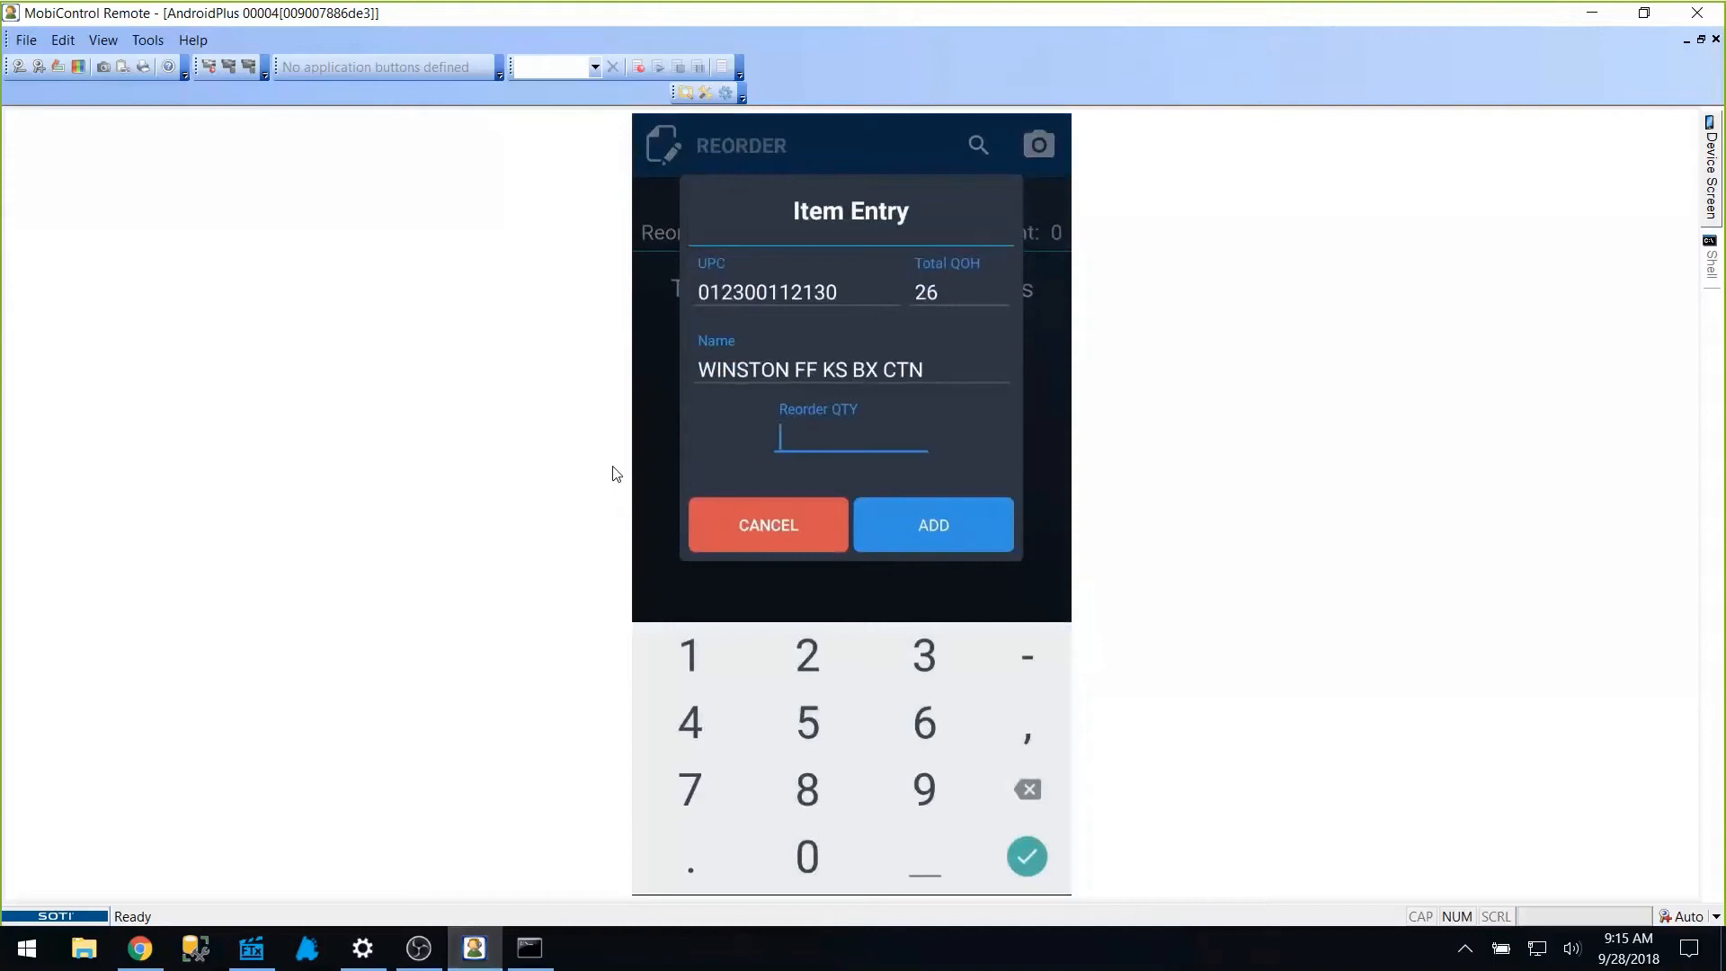
{"action": "type", "text": "2"}
{"action": "key", "text": "Return"}
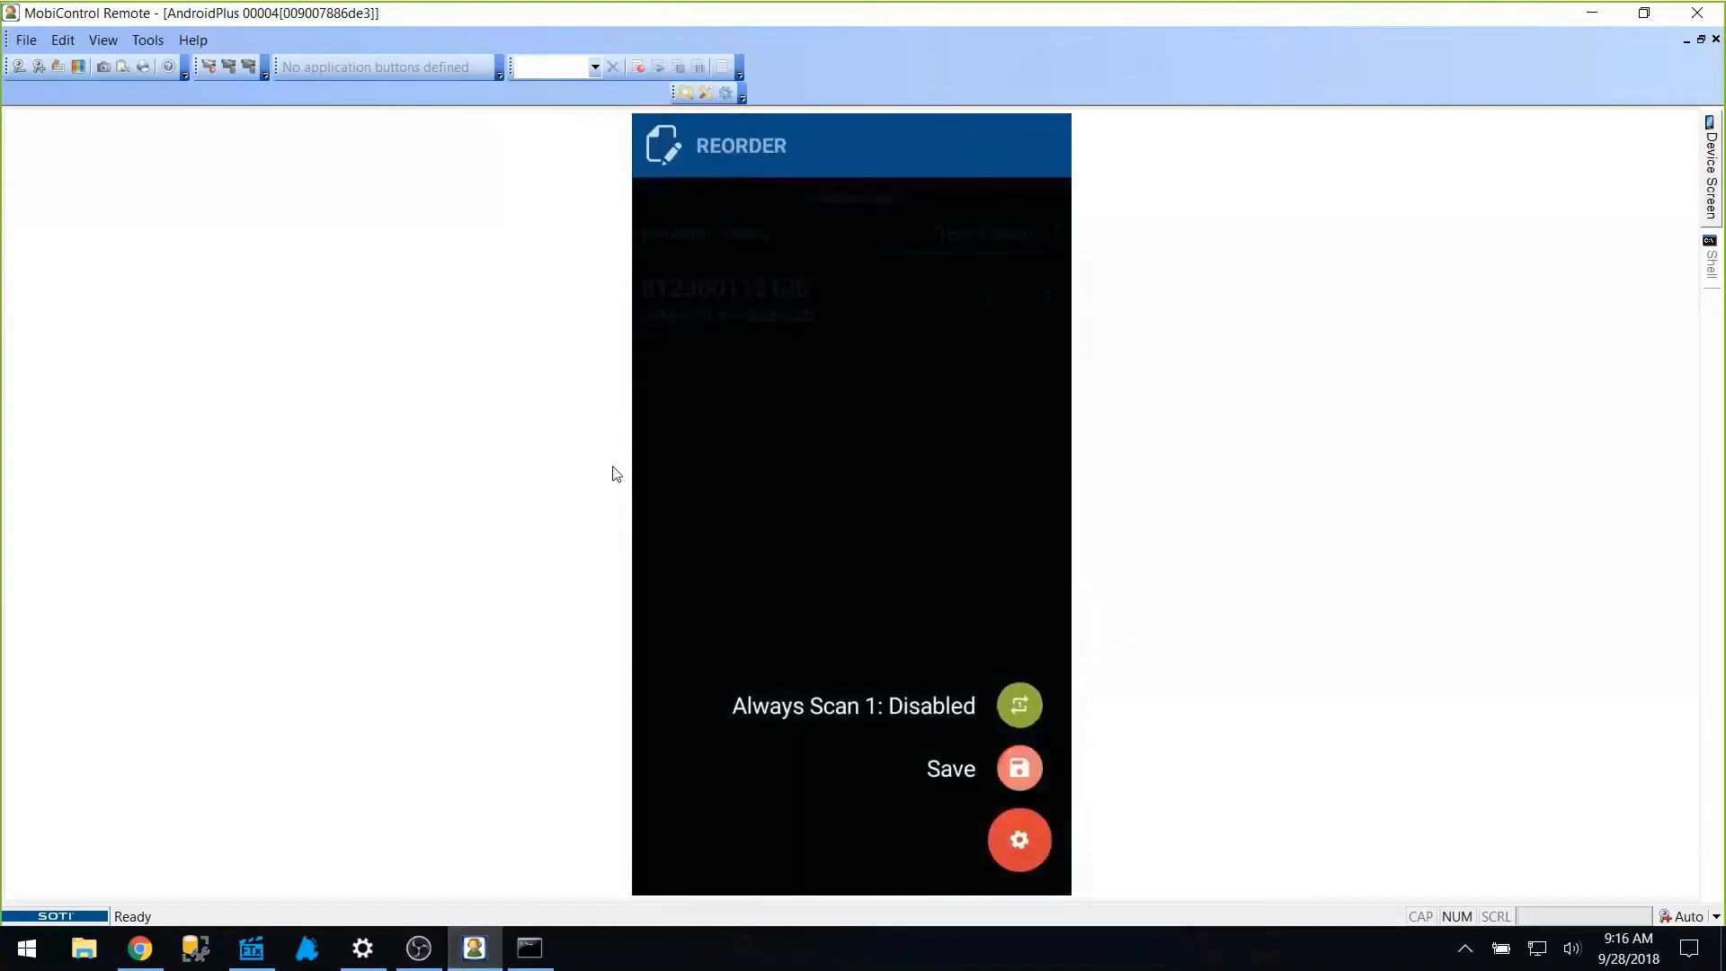
Switch to FasTrax Director and view the previous reorder orders in Inventory
{"action": "left_click", "coordinate": [251, 955]}
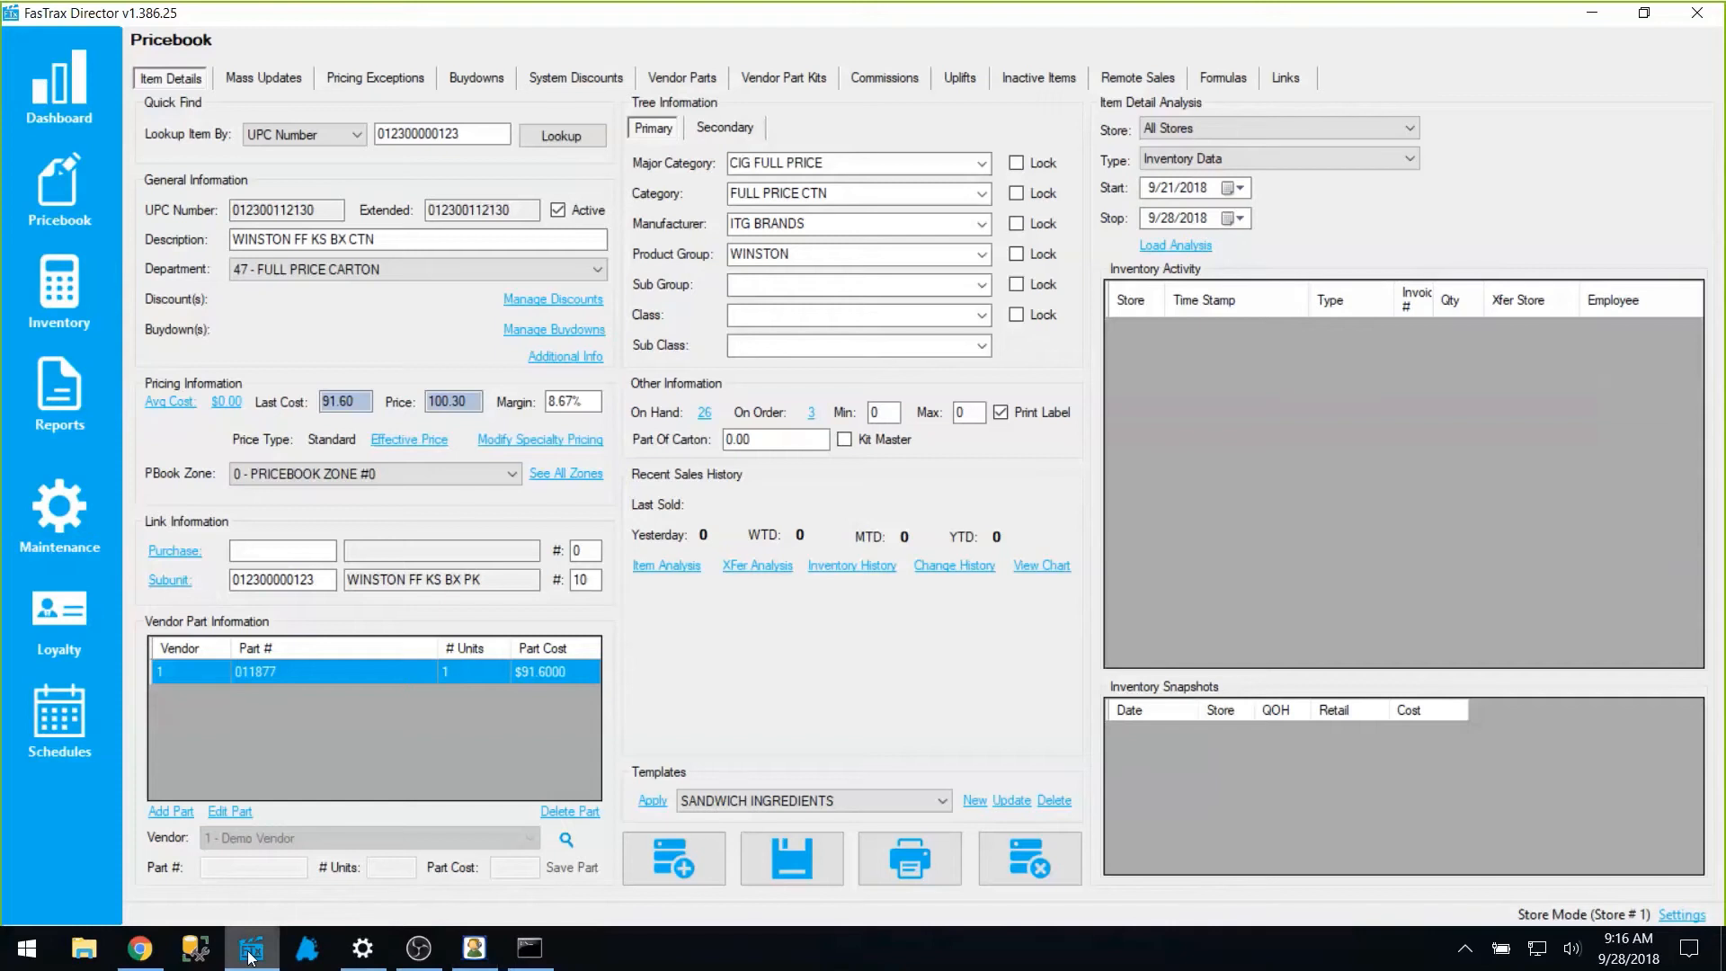
{"action": "left_click", "coordinate": [71, 281]}
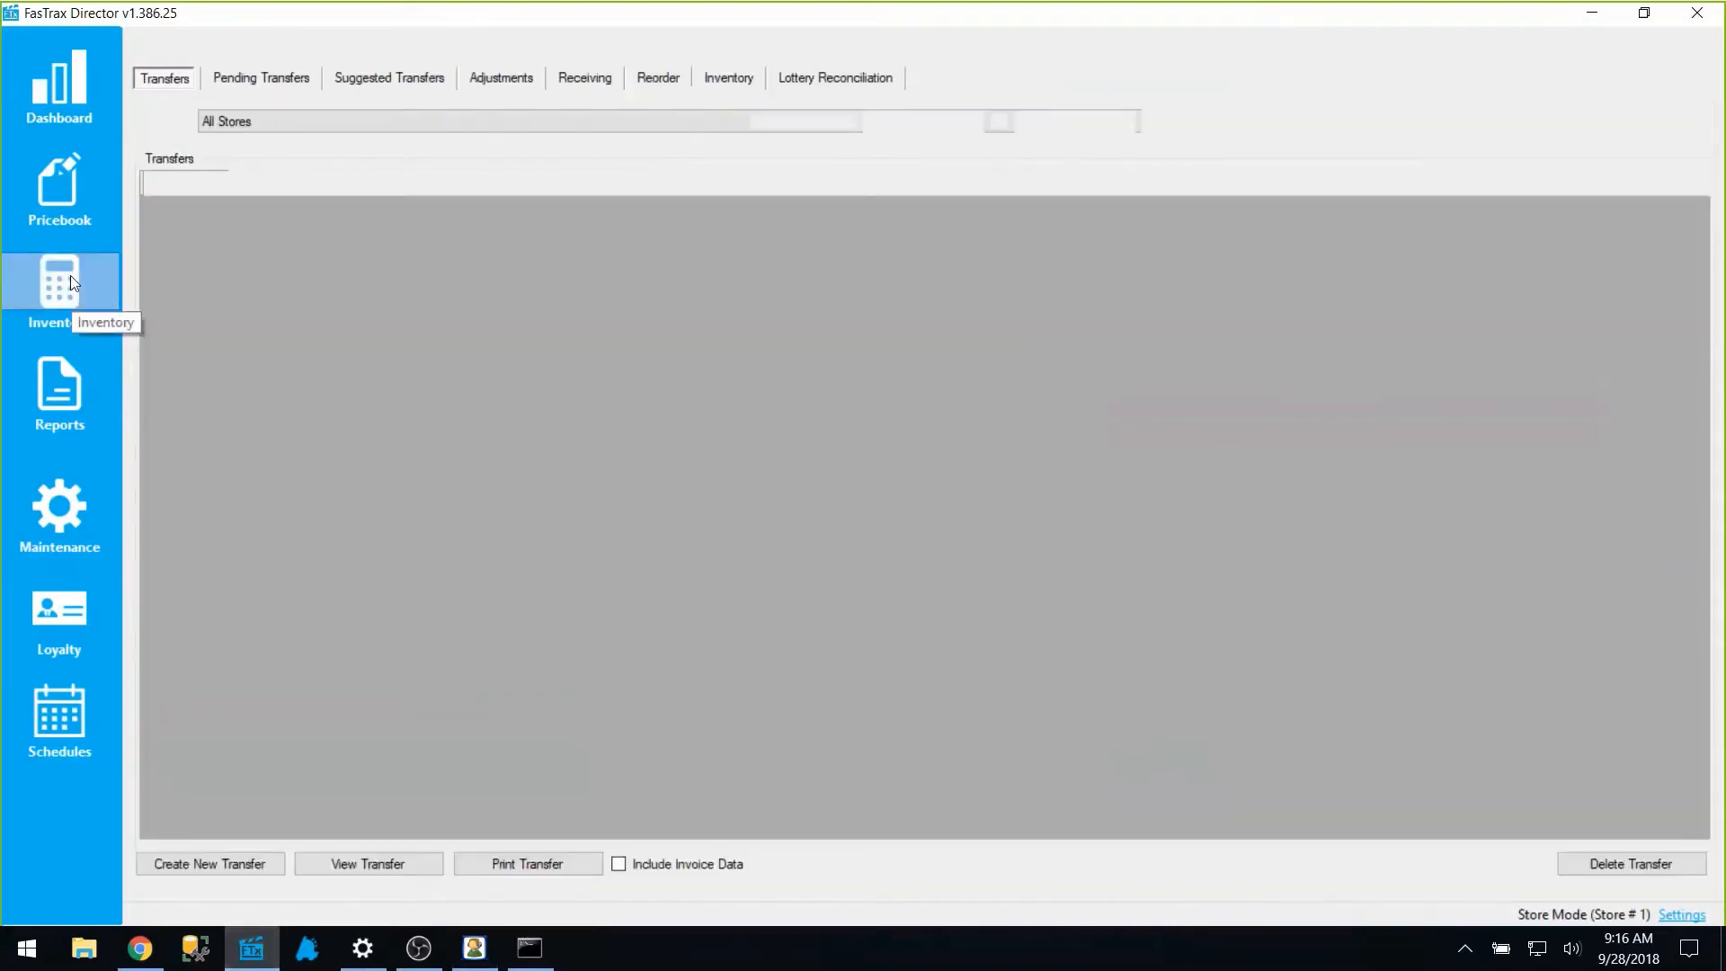
{"action": "left_click", "coordinate": [659, 79]}
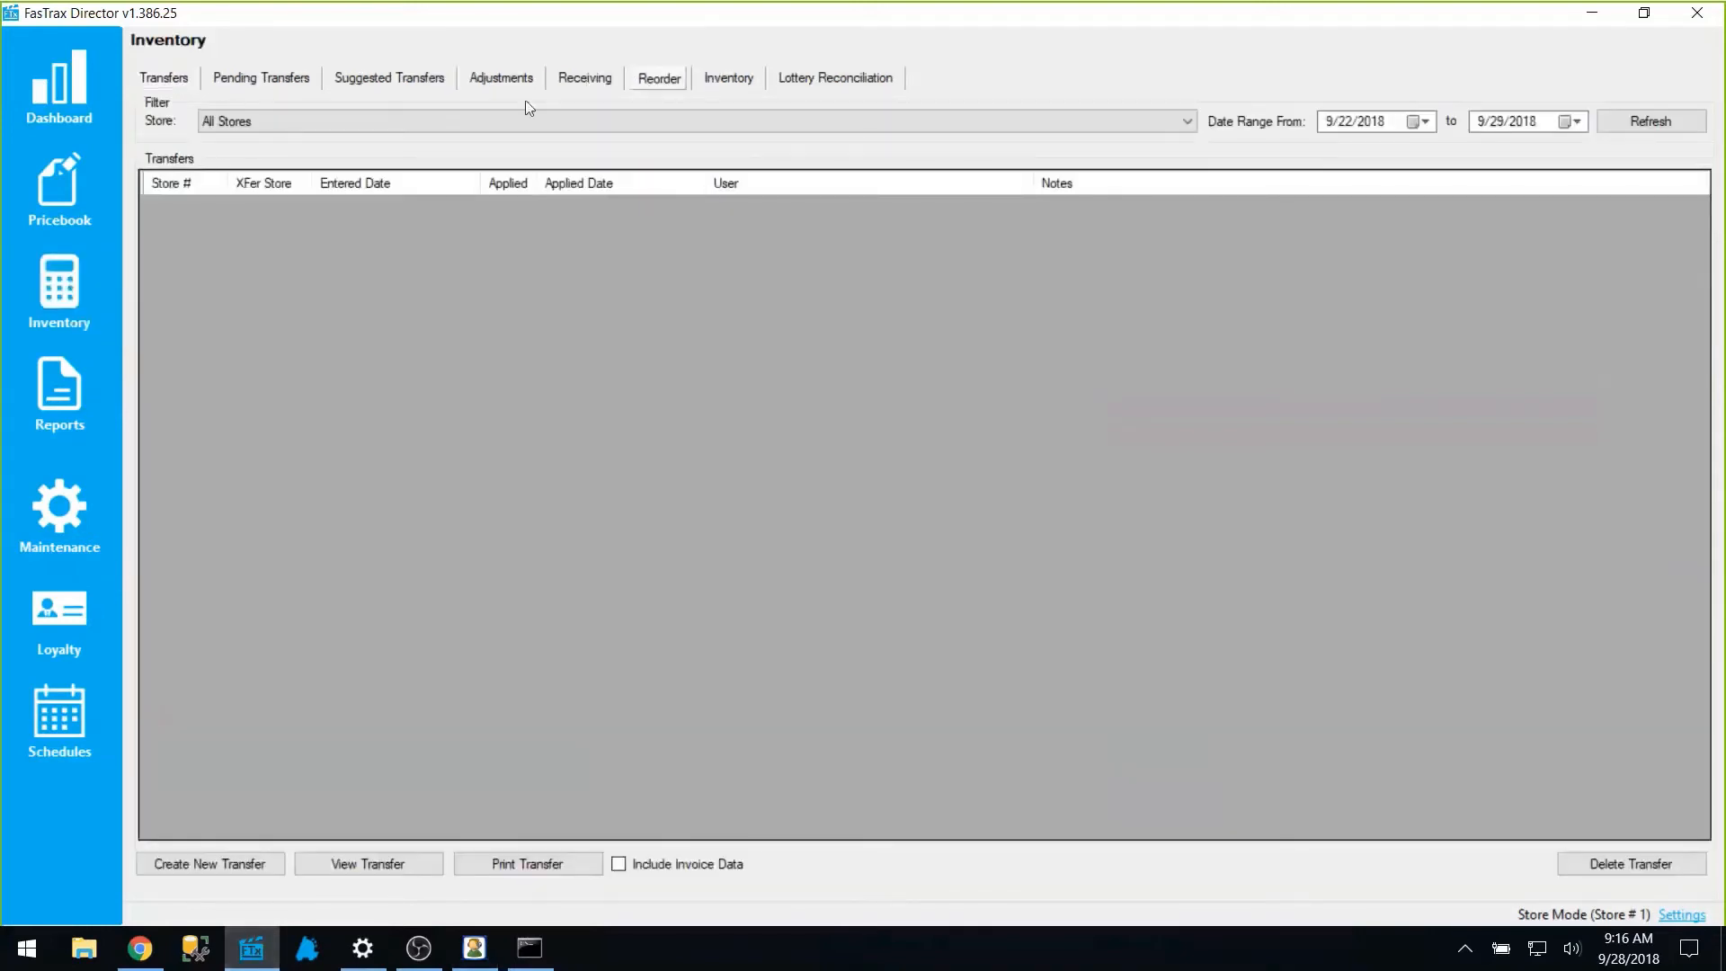
{"action": "left_click", "coordinate": [350, 108]}
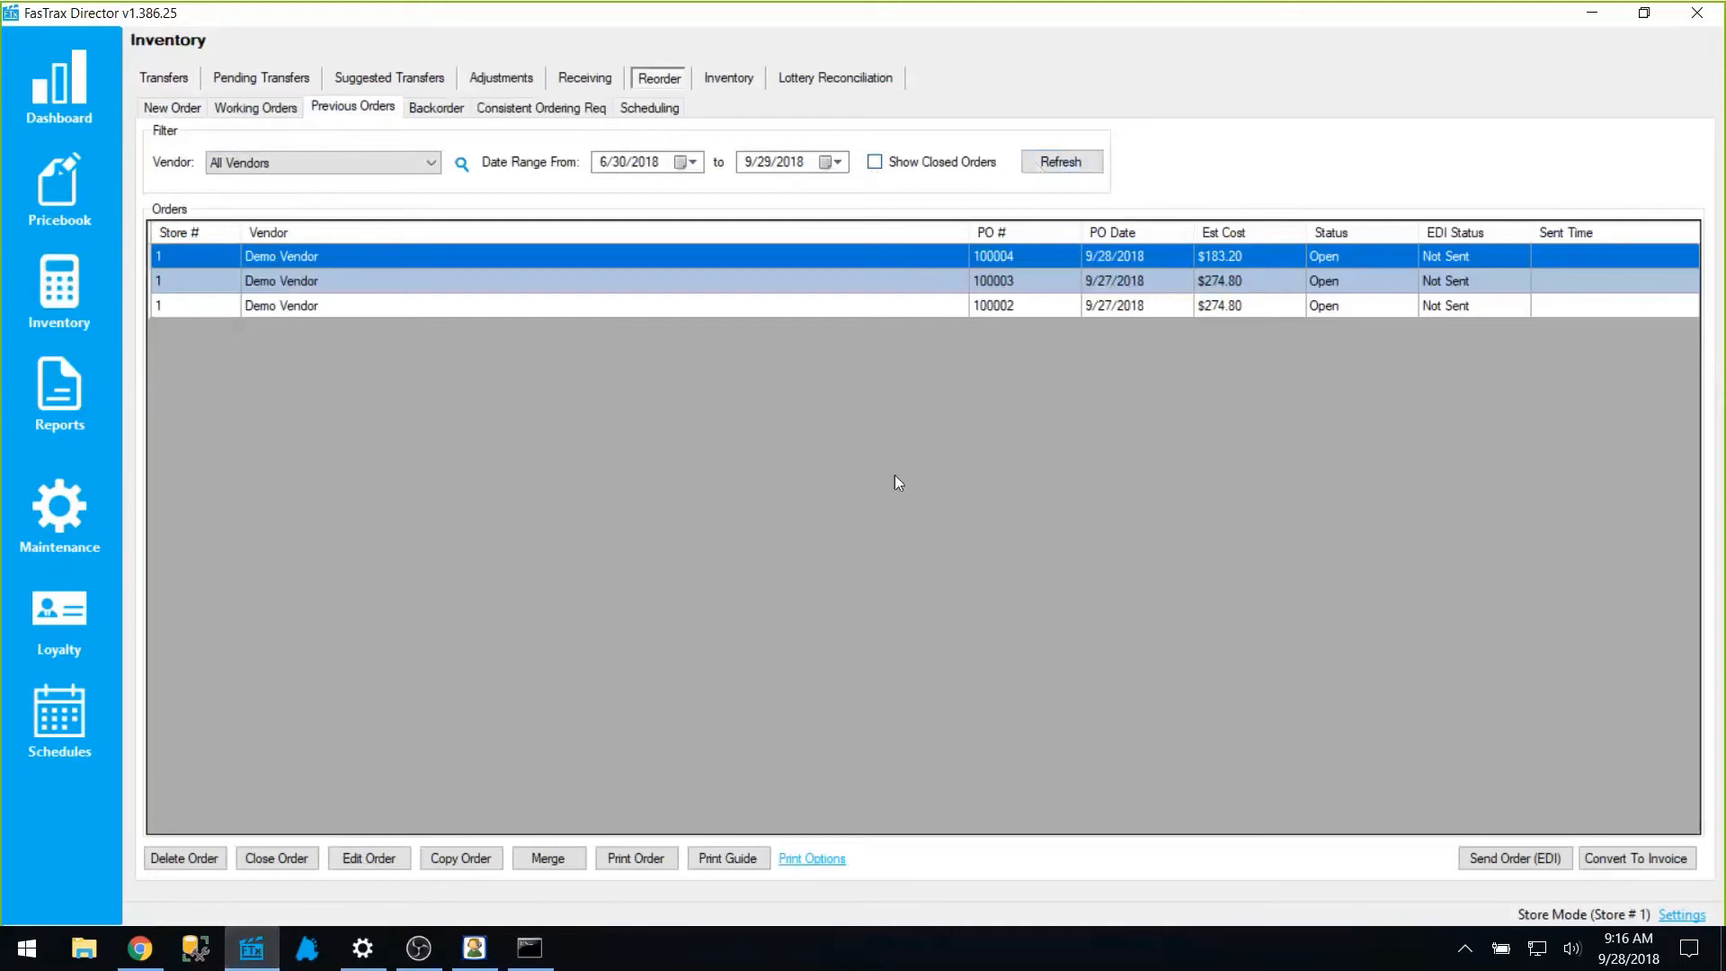
{"action": "mouse_move", "coordinate": [484, 953]}
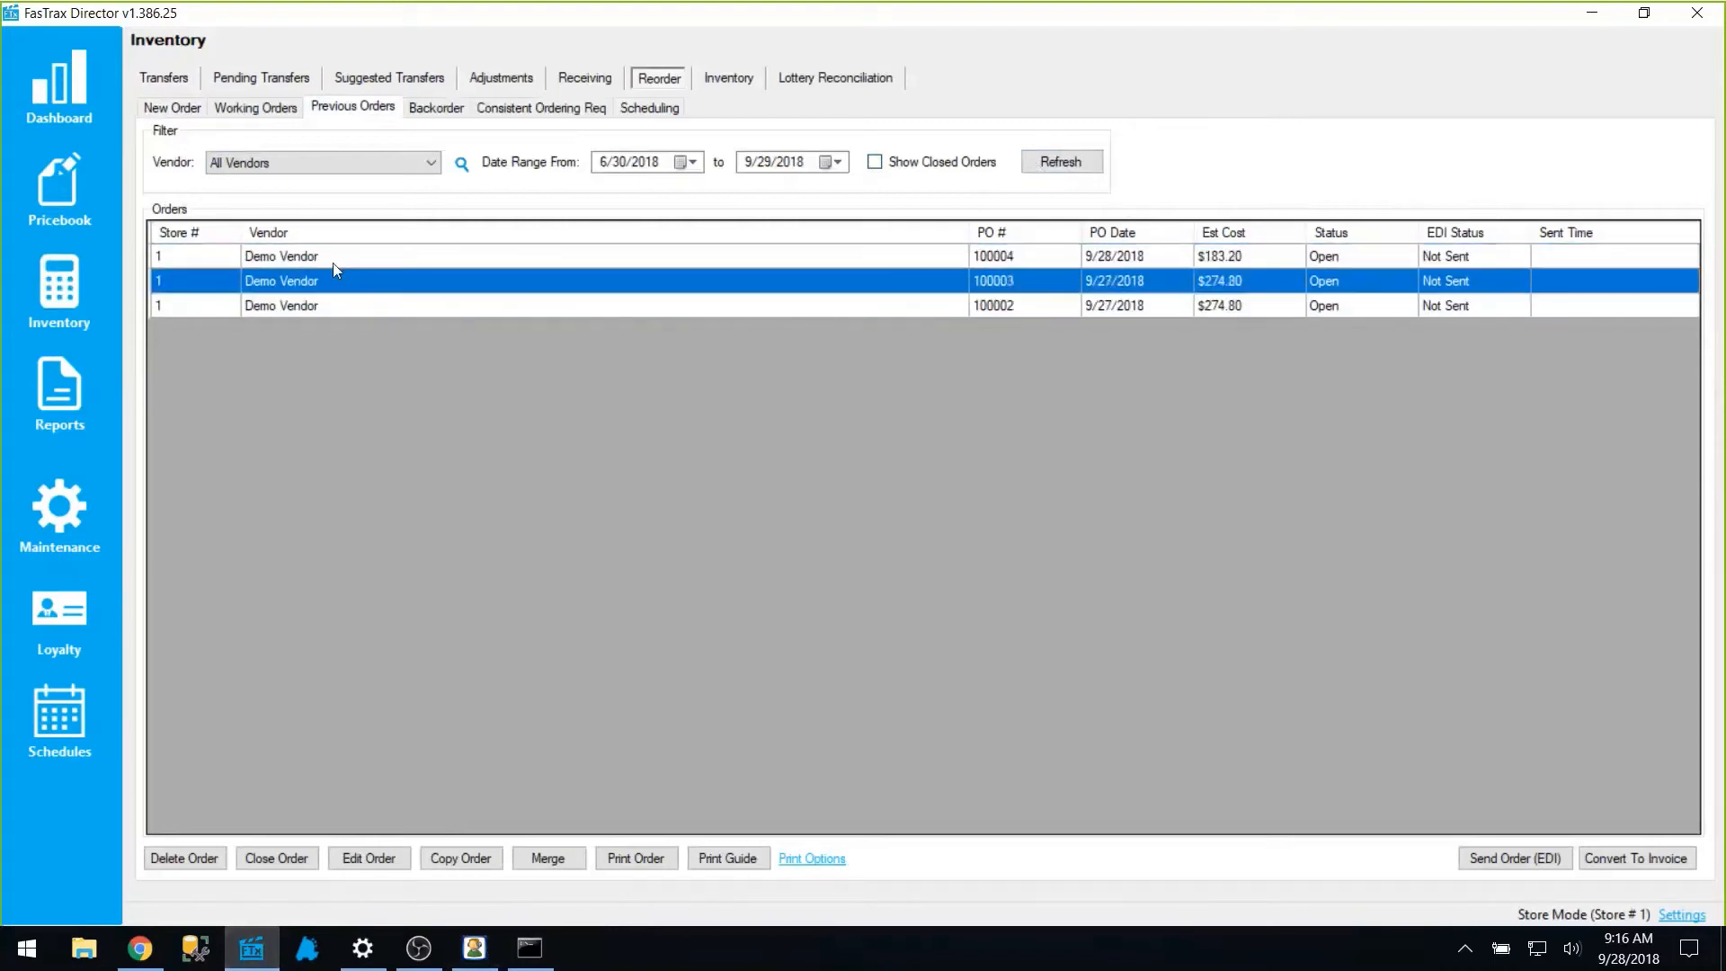
{"action": "key", "text": "Down"}
{"action": "key", "text": "Down"}
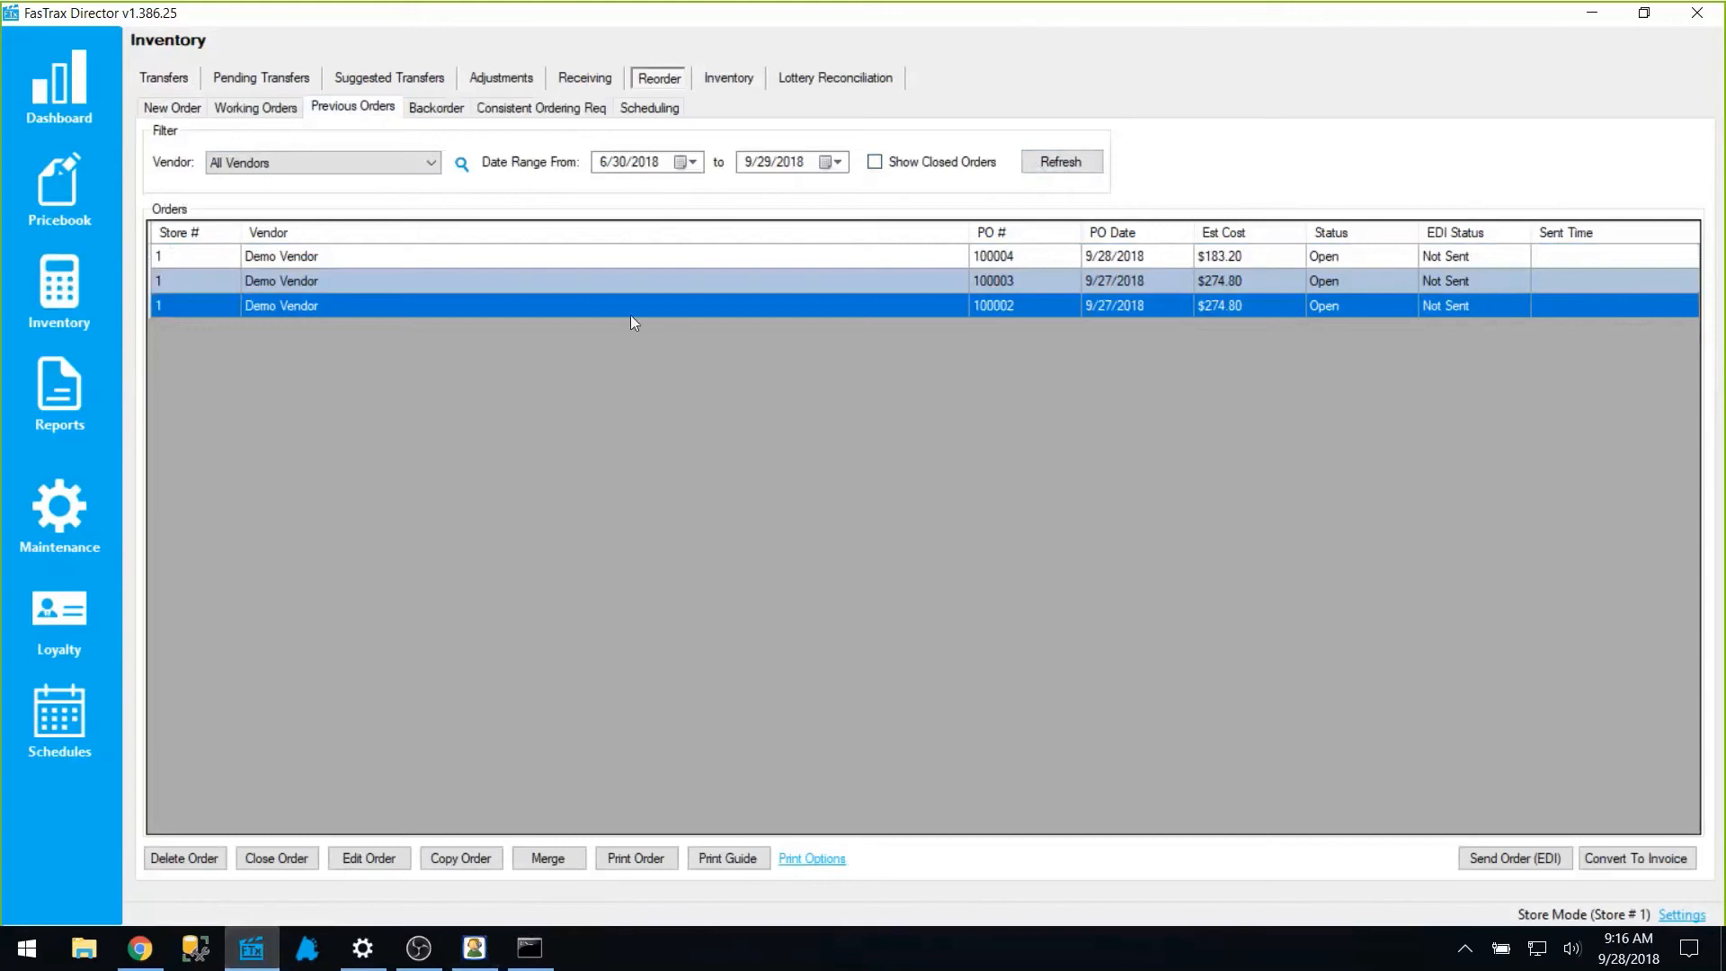
{"action": "left_click", "coordinate": [474, 948]}
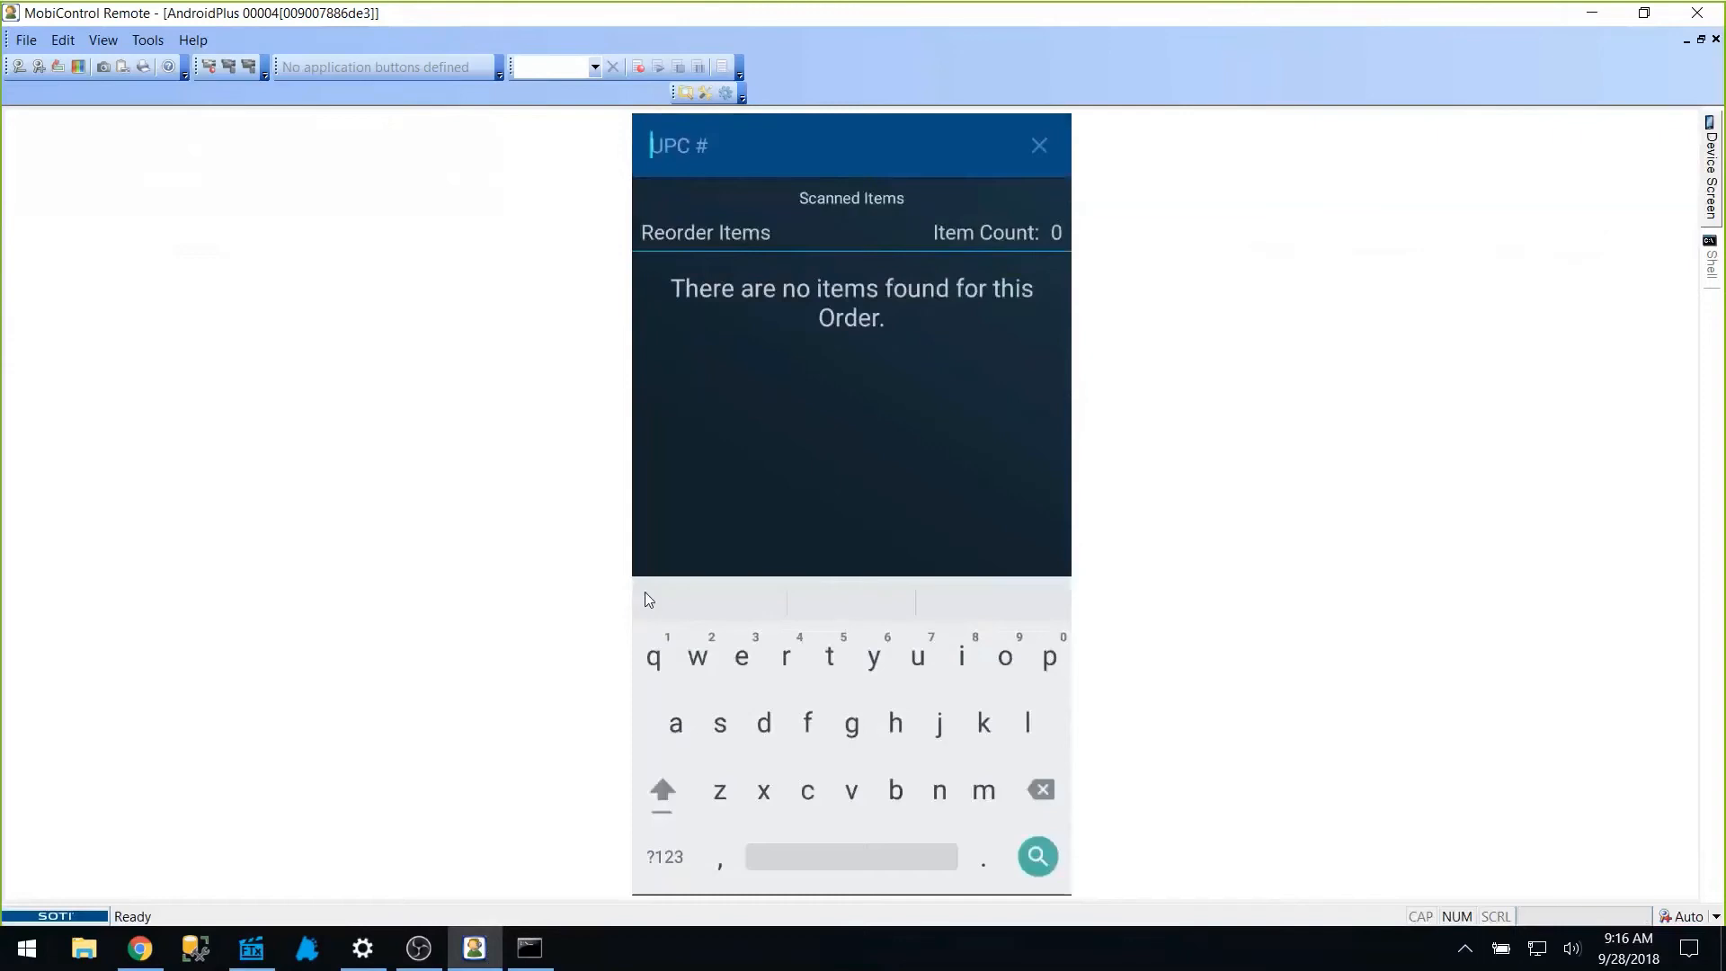
{"action": "type", "text": "0113"}
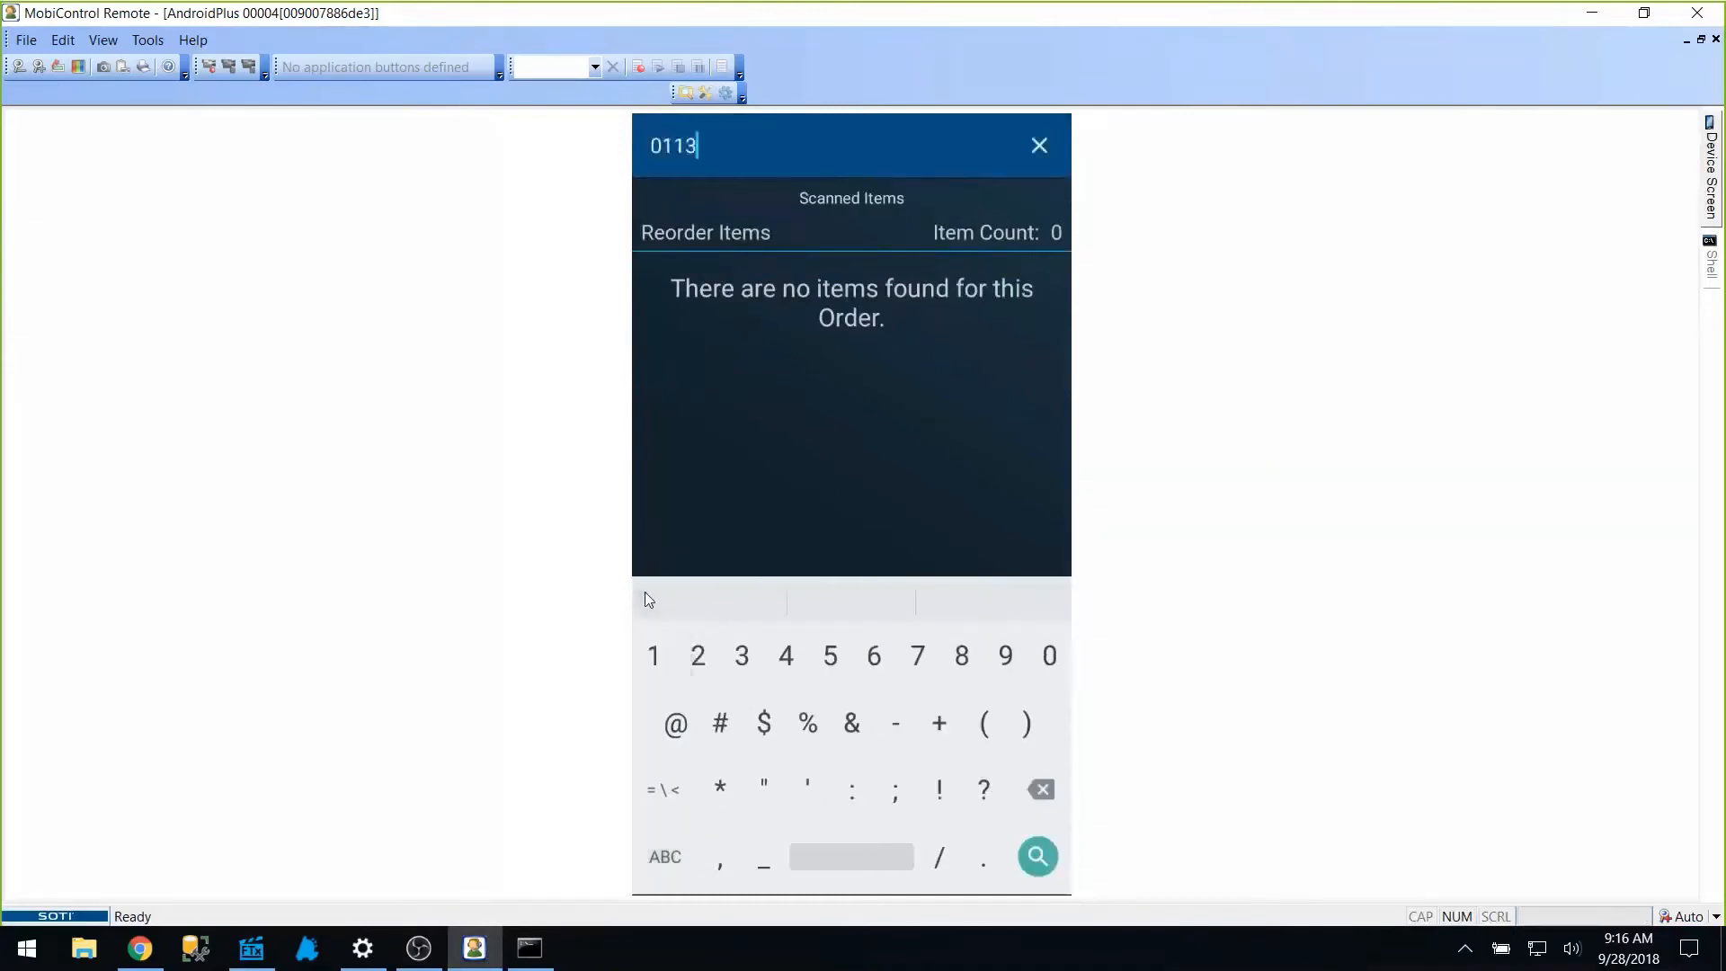
{"action": "key", "text": "BackSpace"}
{"action": "key", "text": "BackSpace"}
{"action": "type", "text": "230"}
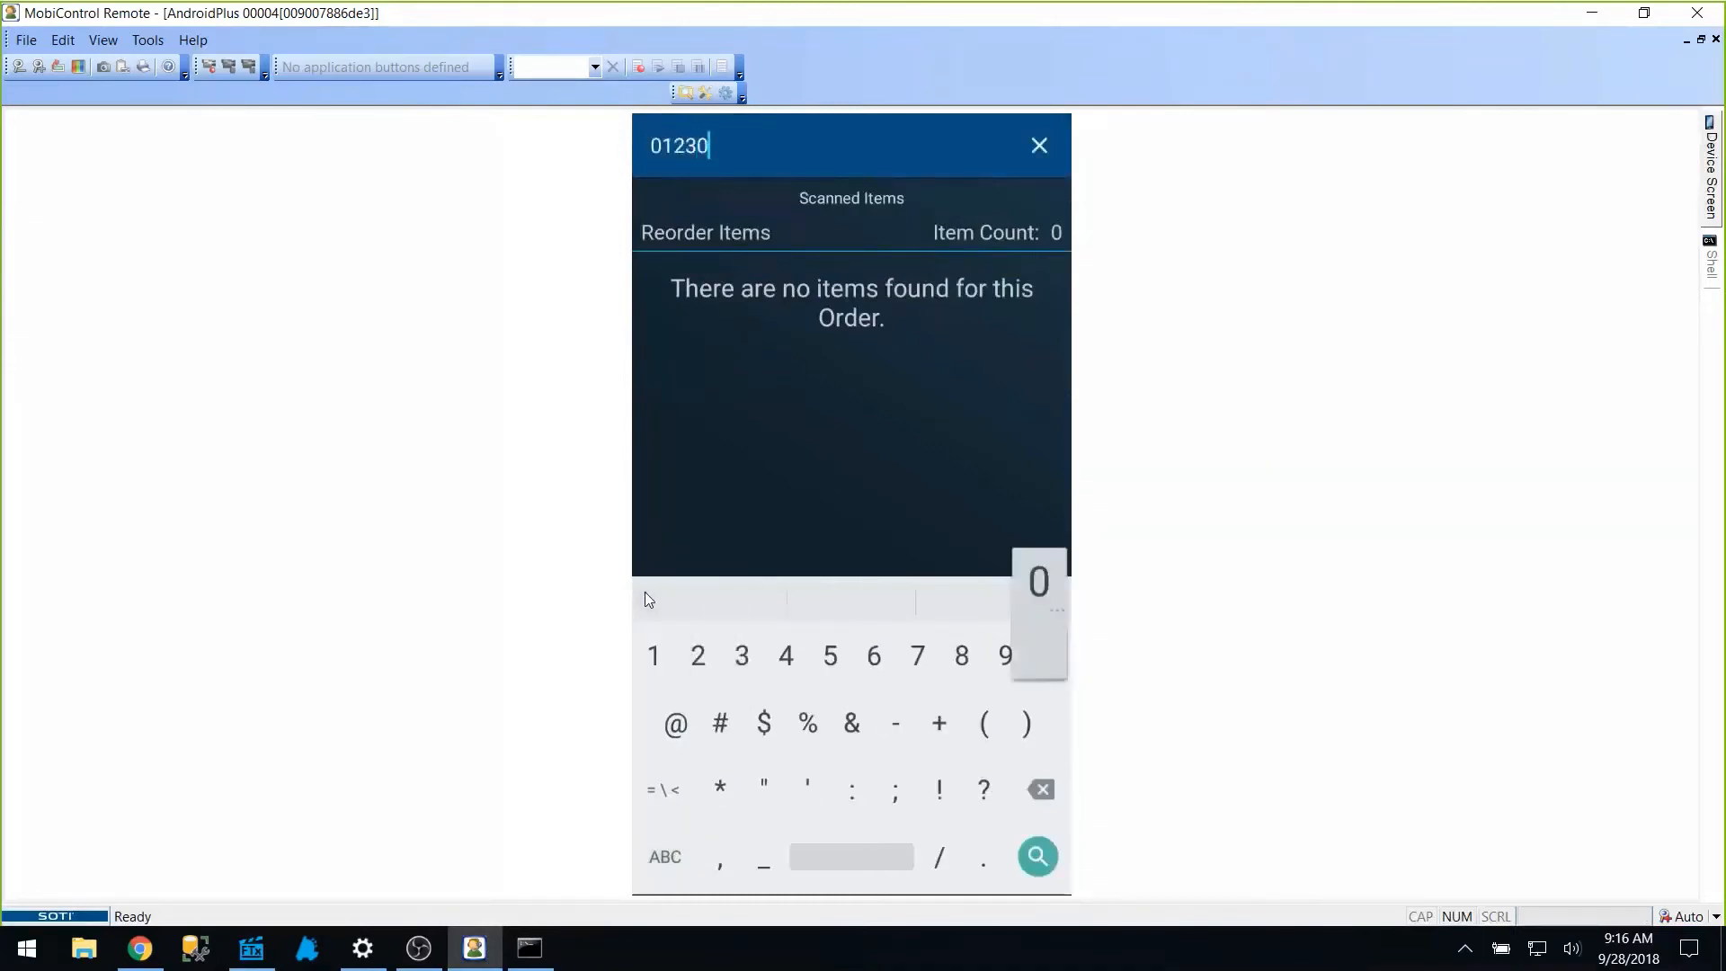
{"action": "type", "text": "0112130"}
{"action": "key", "text": "Return"}
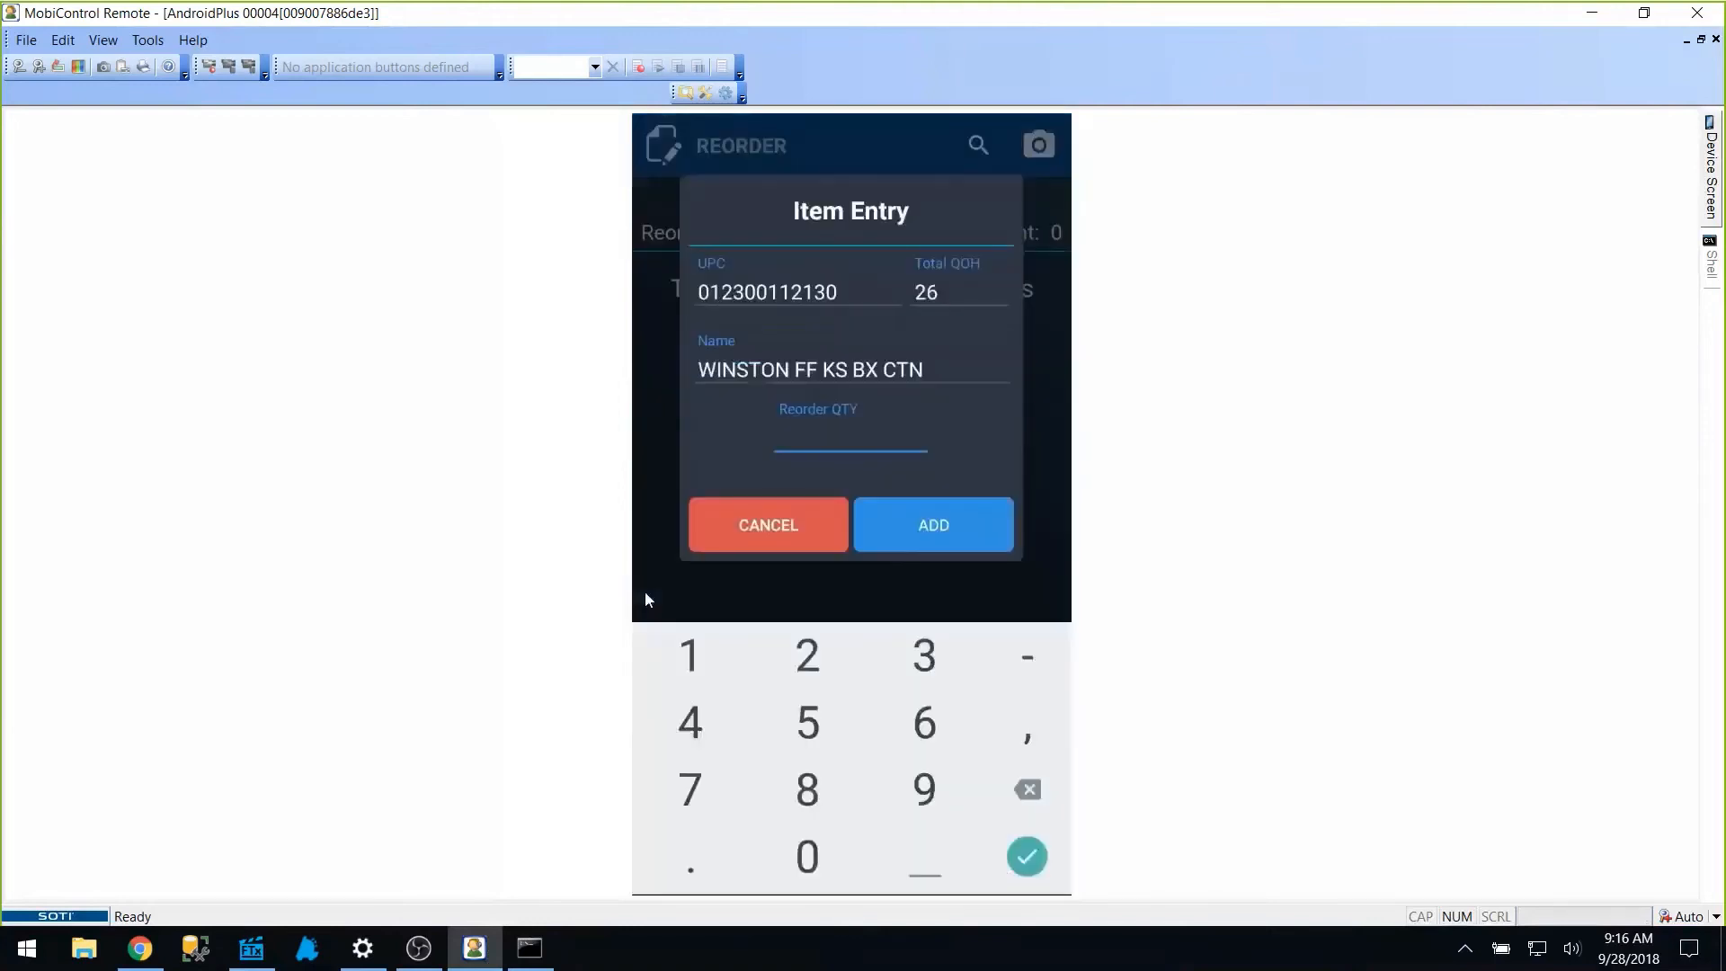
{"action": "type", "text": "5"}
{"action": "key", "text": "Return"}
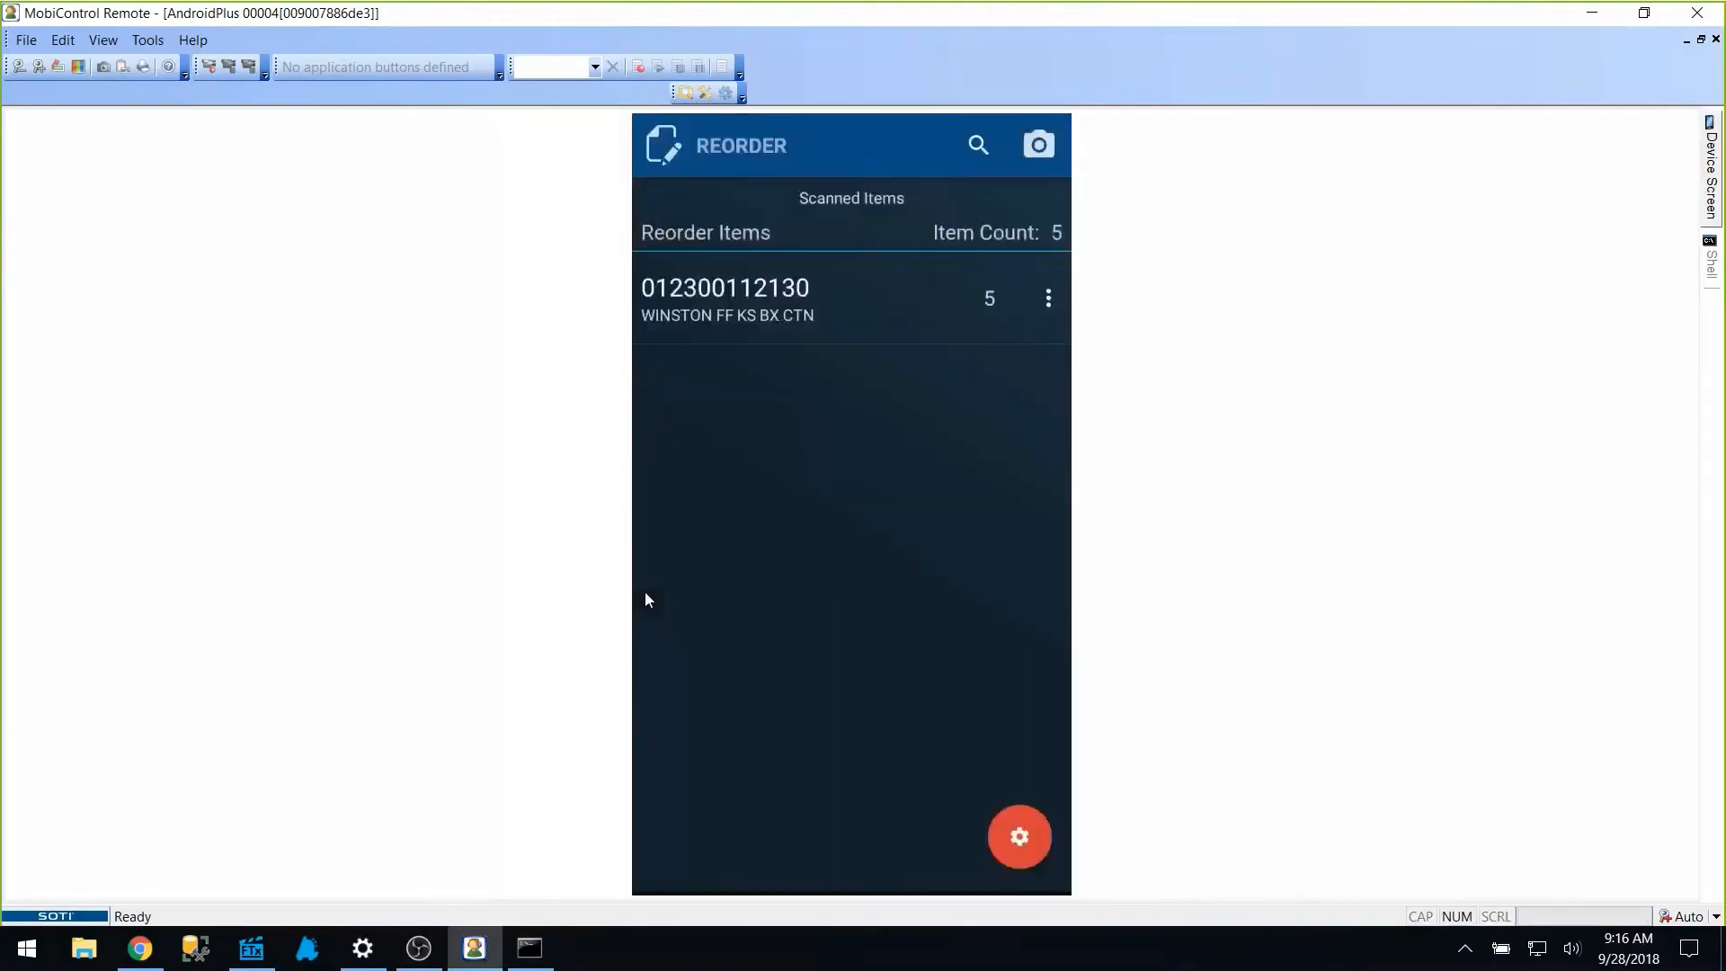
Leave Reorder and start receiving a new invoice numbered 87654321 against the newest Demo Vendor purchase order
{"action": "key", "text": "Escape"}
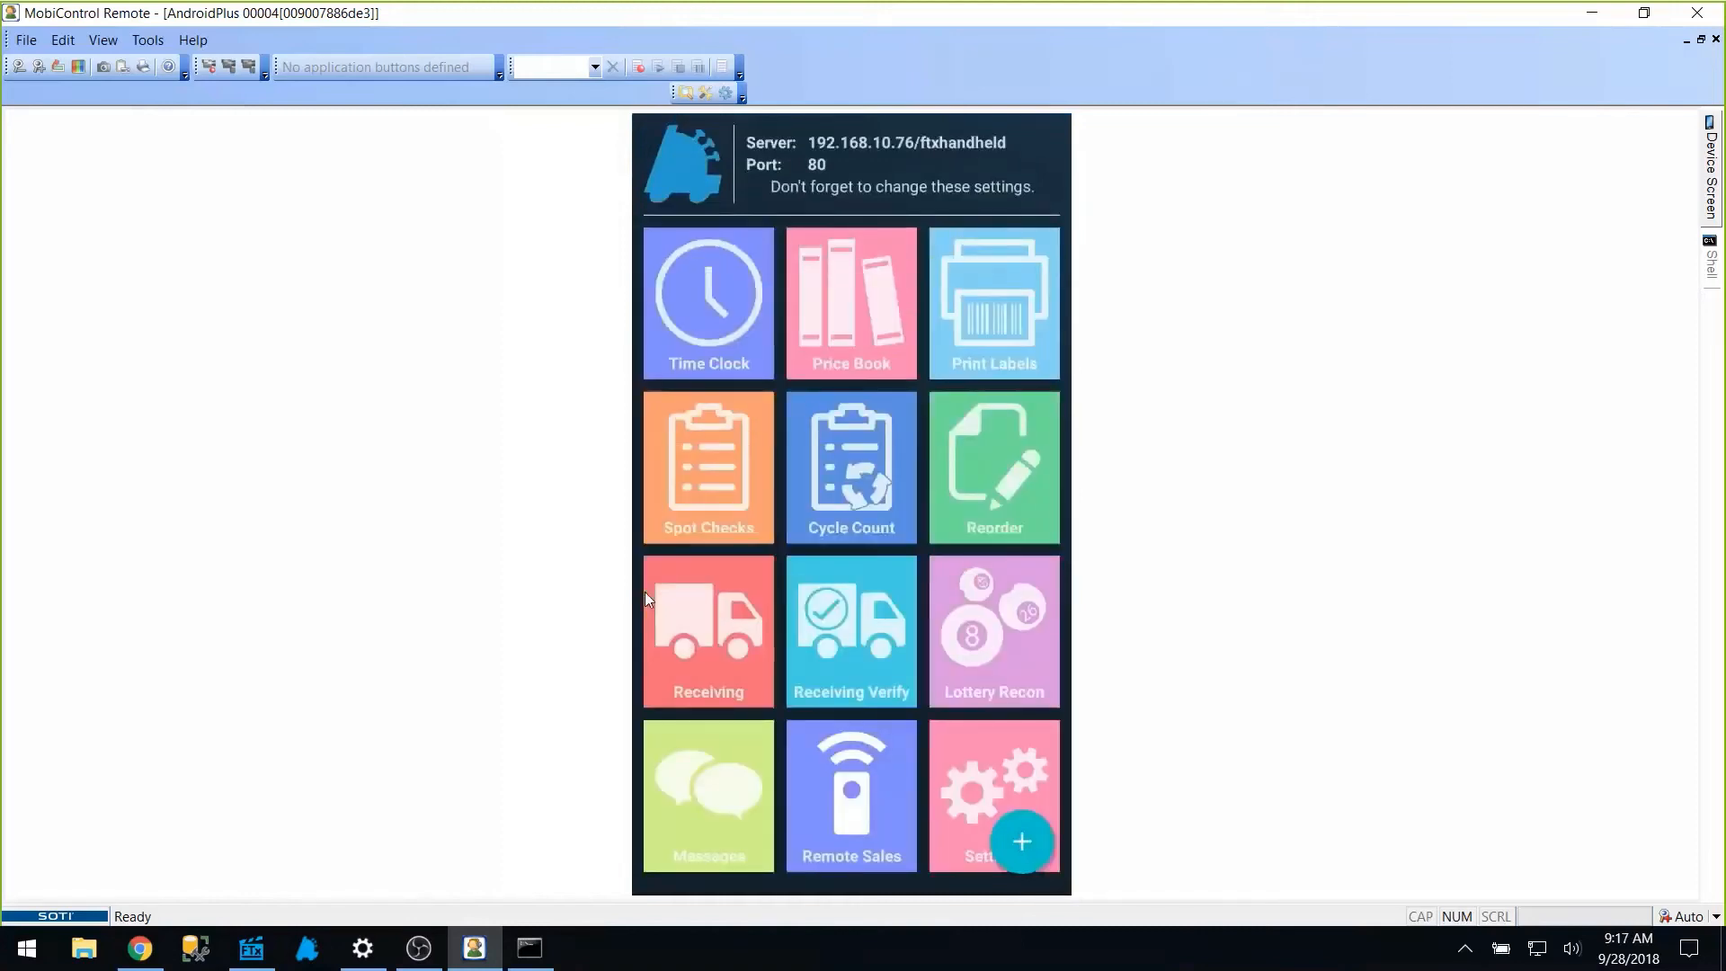
{"action": "left_click", "coordinate": [645, 591]}
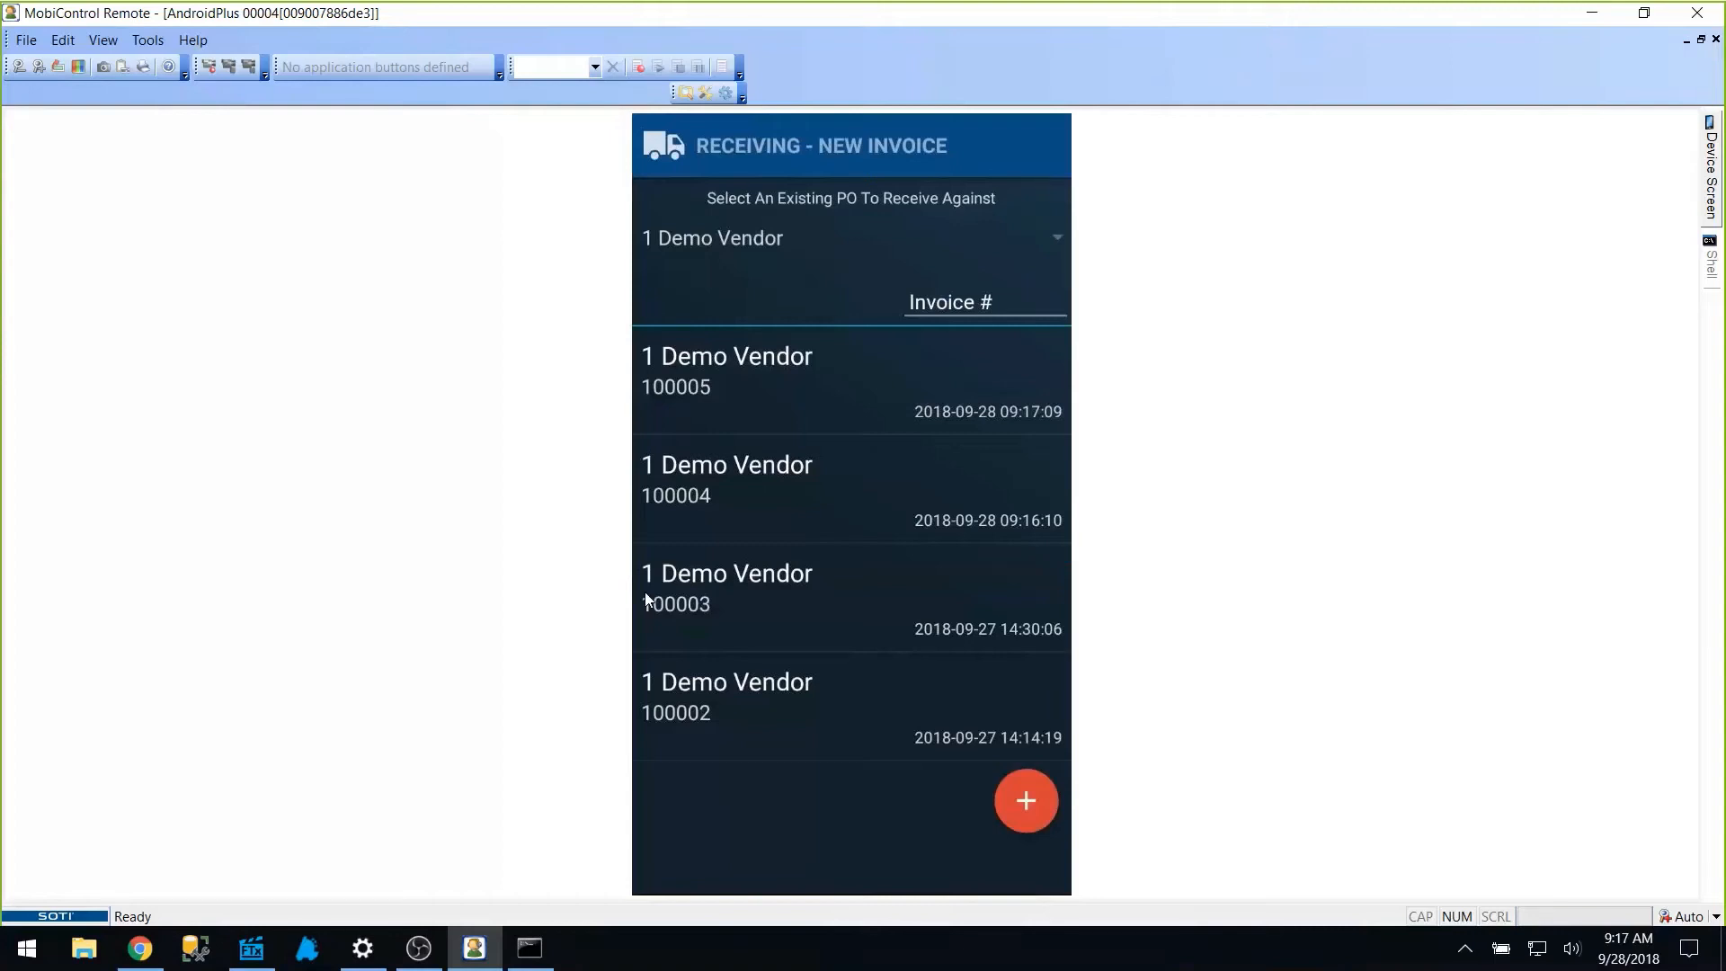
{"action": "left_click", "coordinate": [646, 598]}
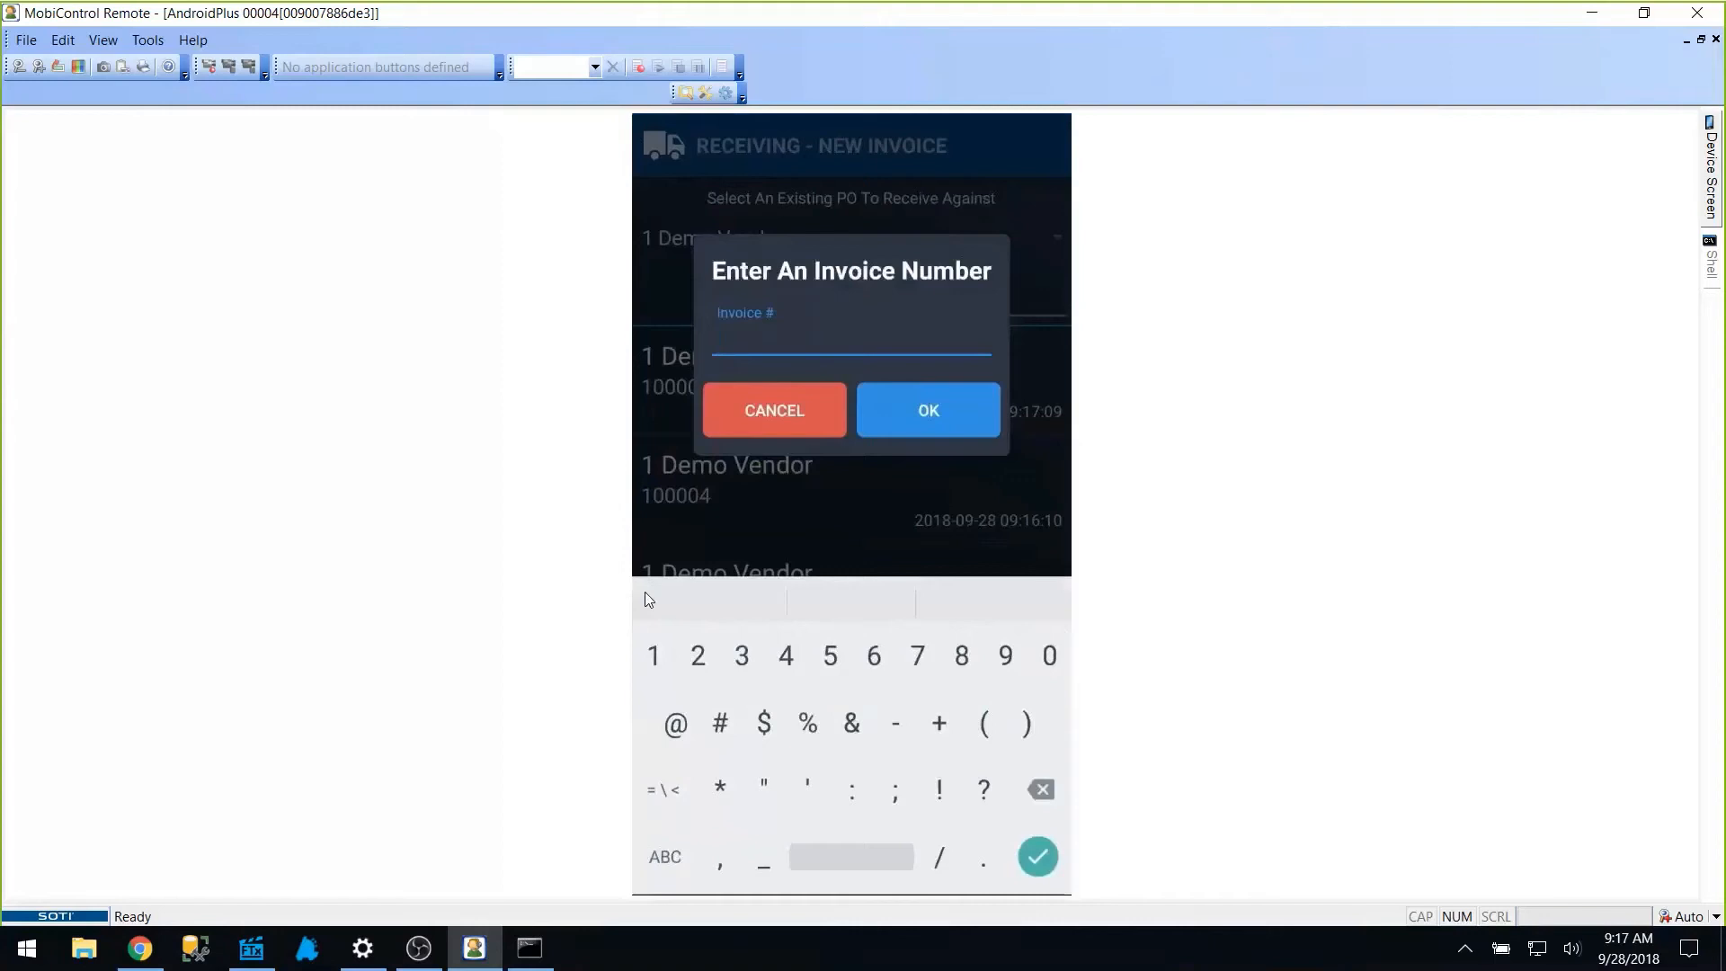
{"action": "type", "text": "876543"}
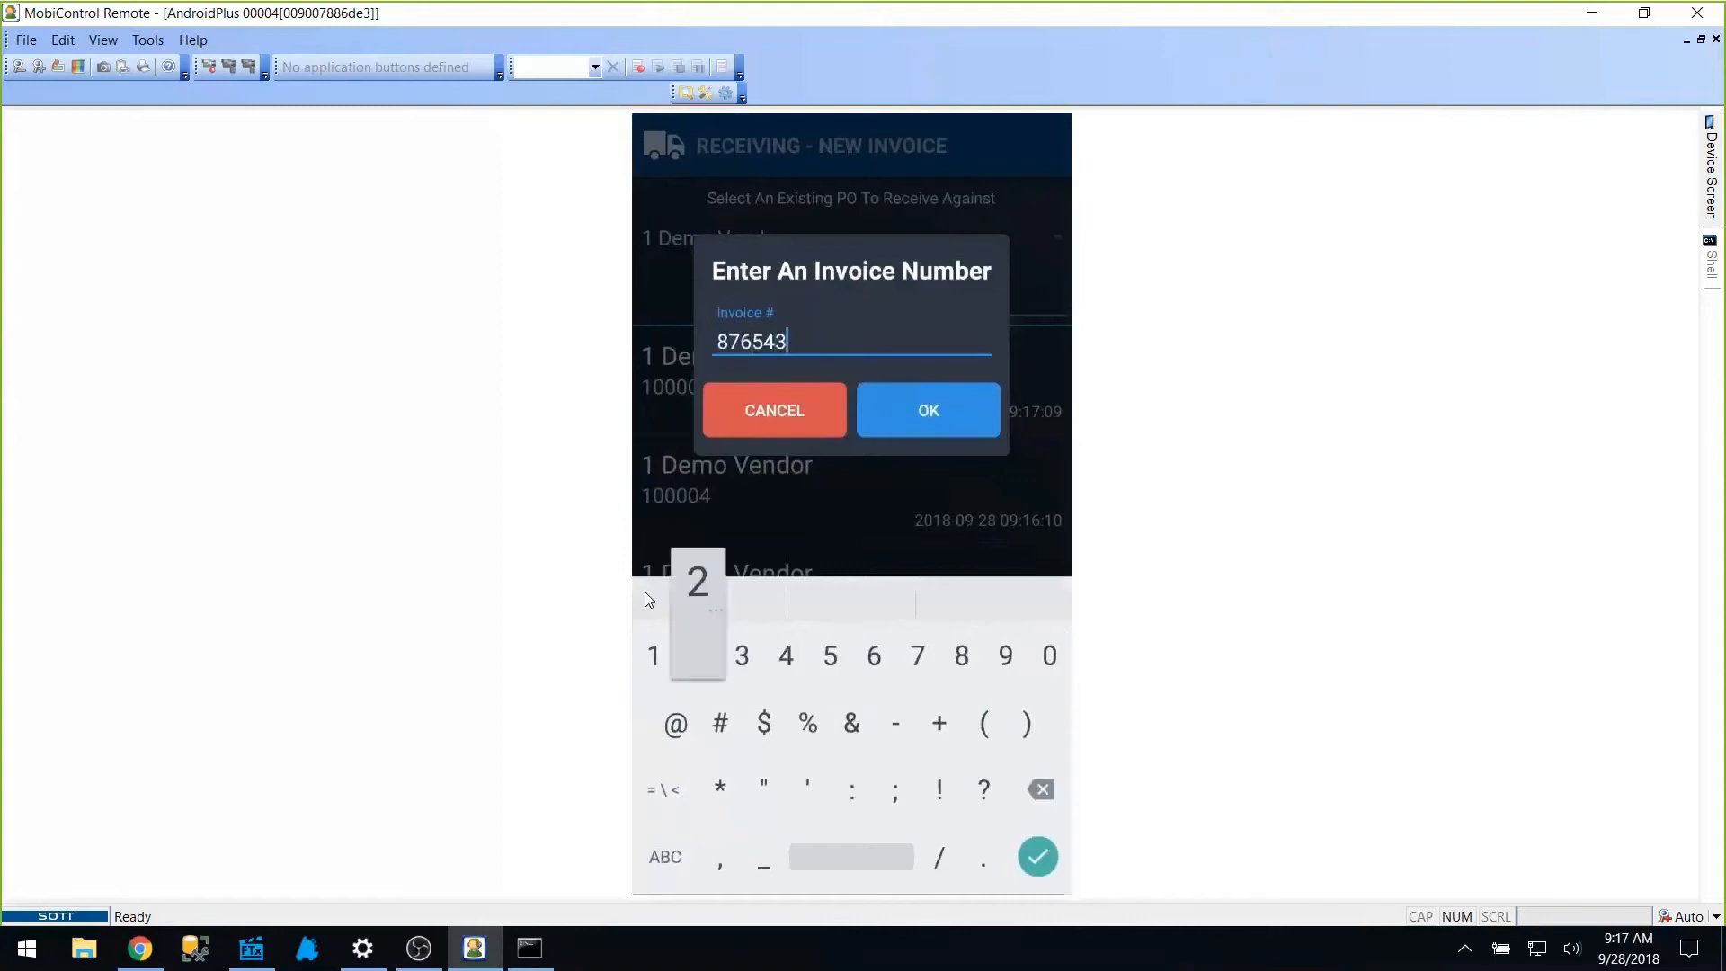
{"action": "type", "text": "21"}
{"action": "key", "text": "Return"}
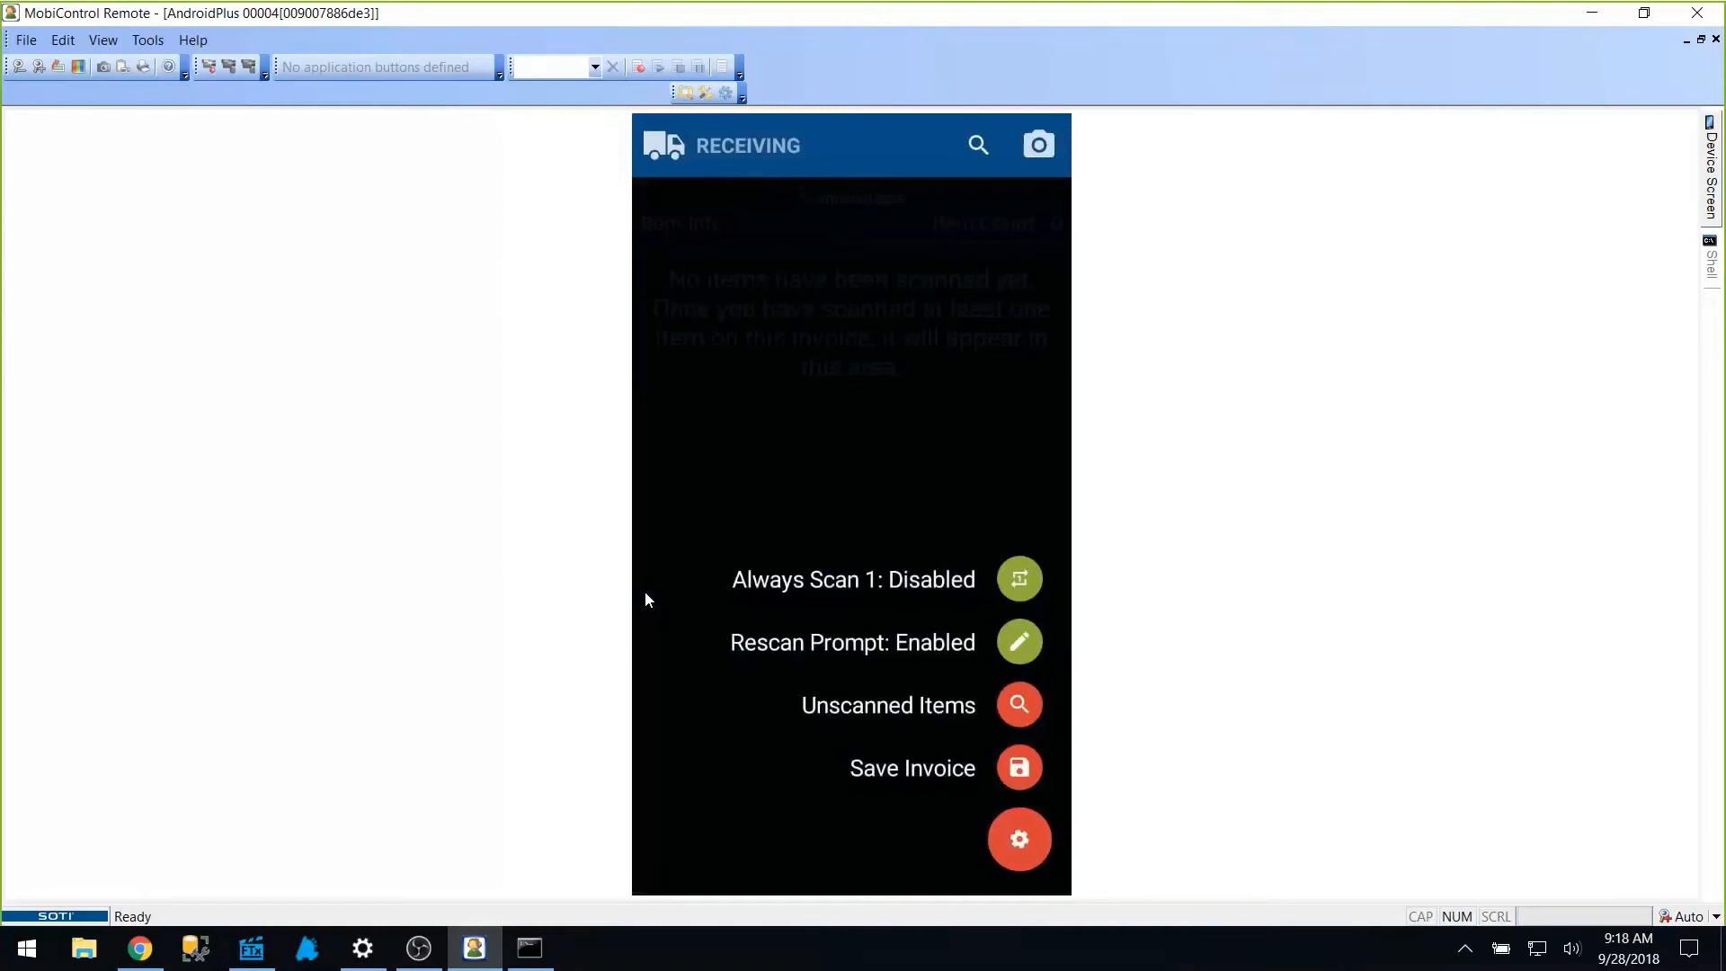
{"action": "left_click", "coordinate": [644, 592]}
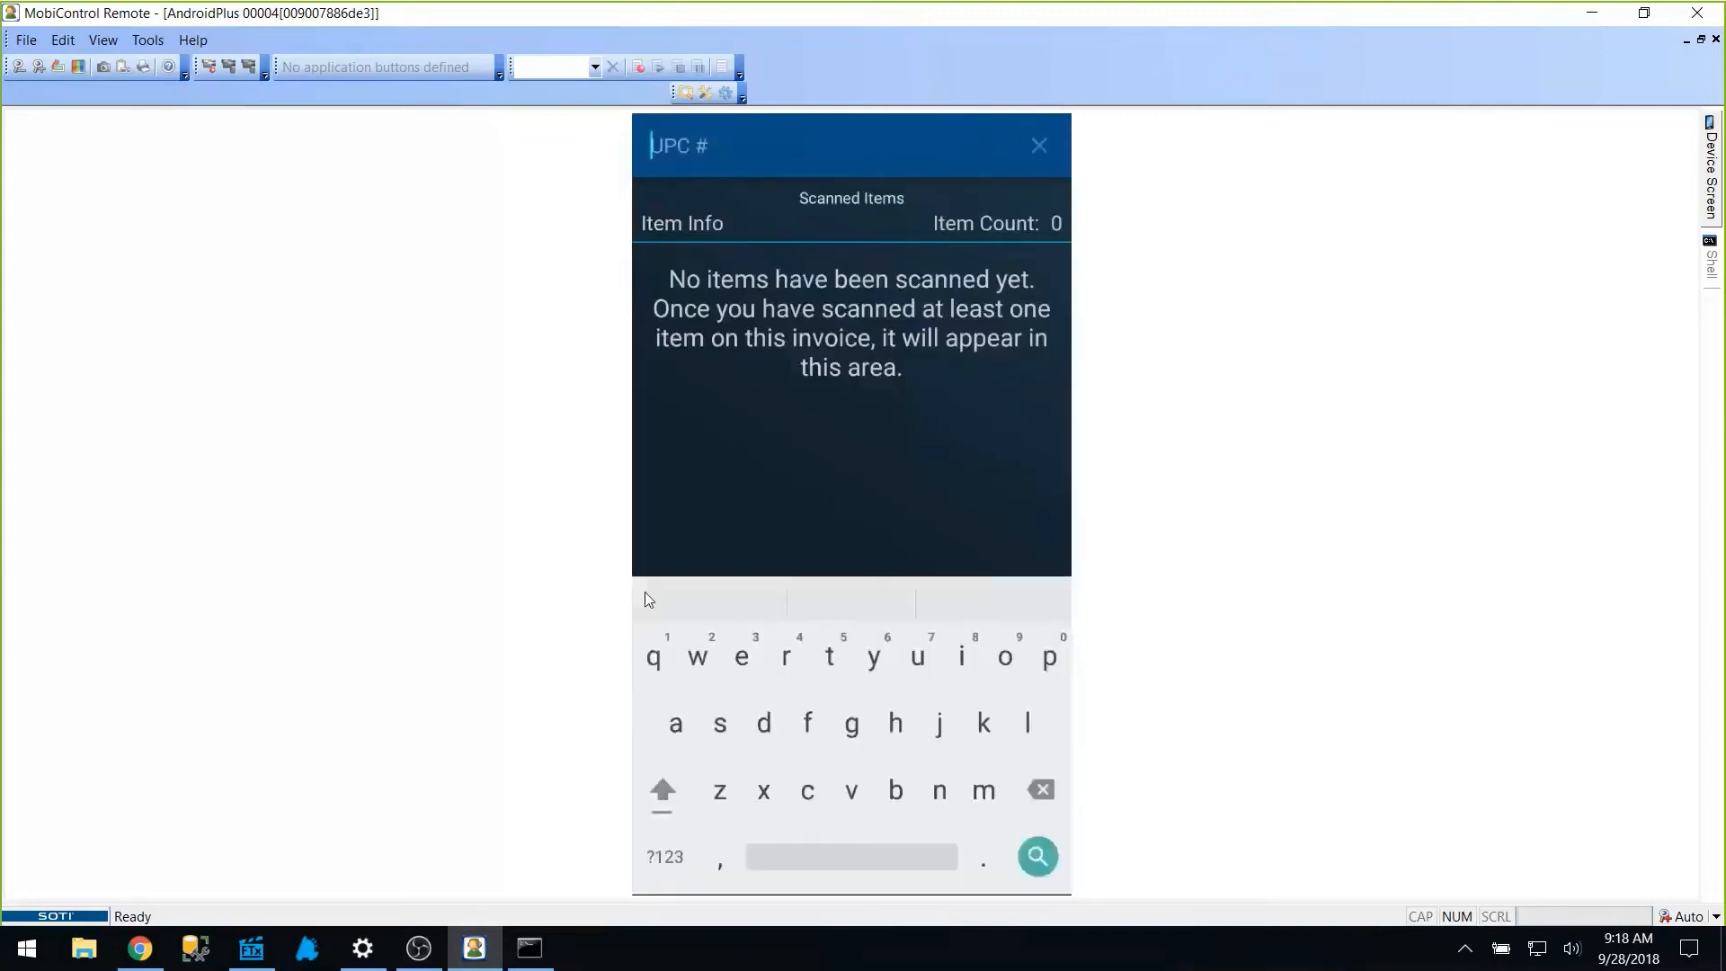
{"action": "type", "text": "0"}
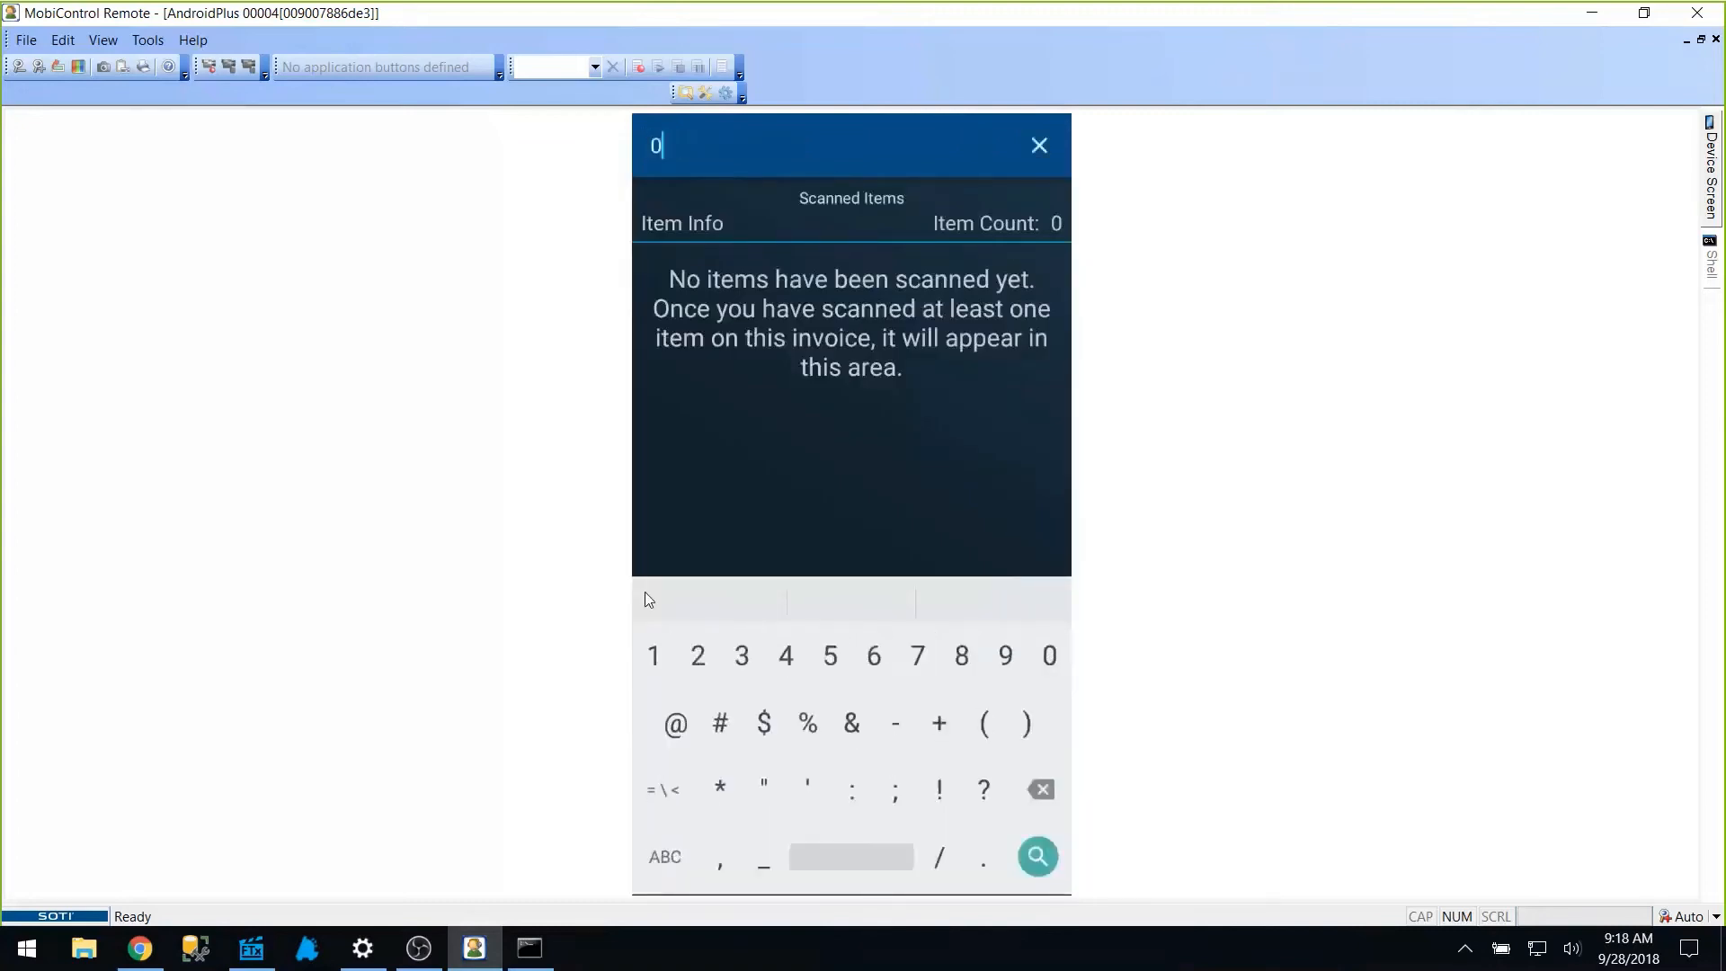
{"action": "type", "text": "113"}
{"action": "key", "text": "BackSpace"}
{"action": "key", "text": "BackSpace"}
{"action": "type", "text": "2300112120"}
{"action": "key", "text": "BackSpace"}
{"action": "key", "text": "BackSpace"}
{"action": "type", "text": "30"}
{"action": "key", "text": "Return"}
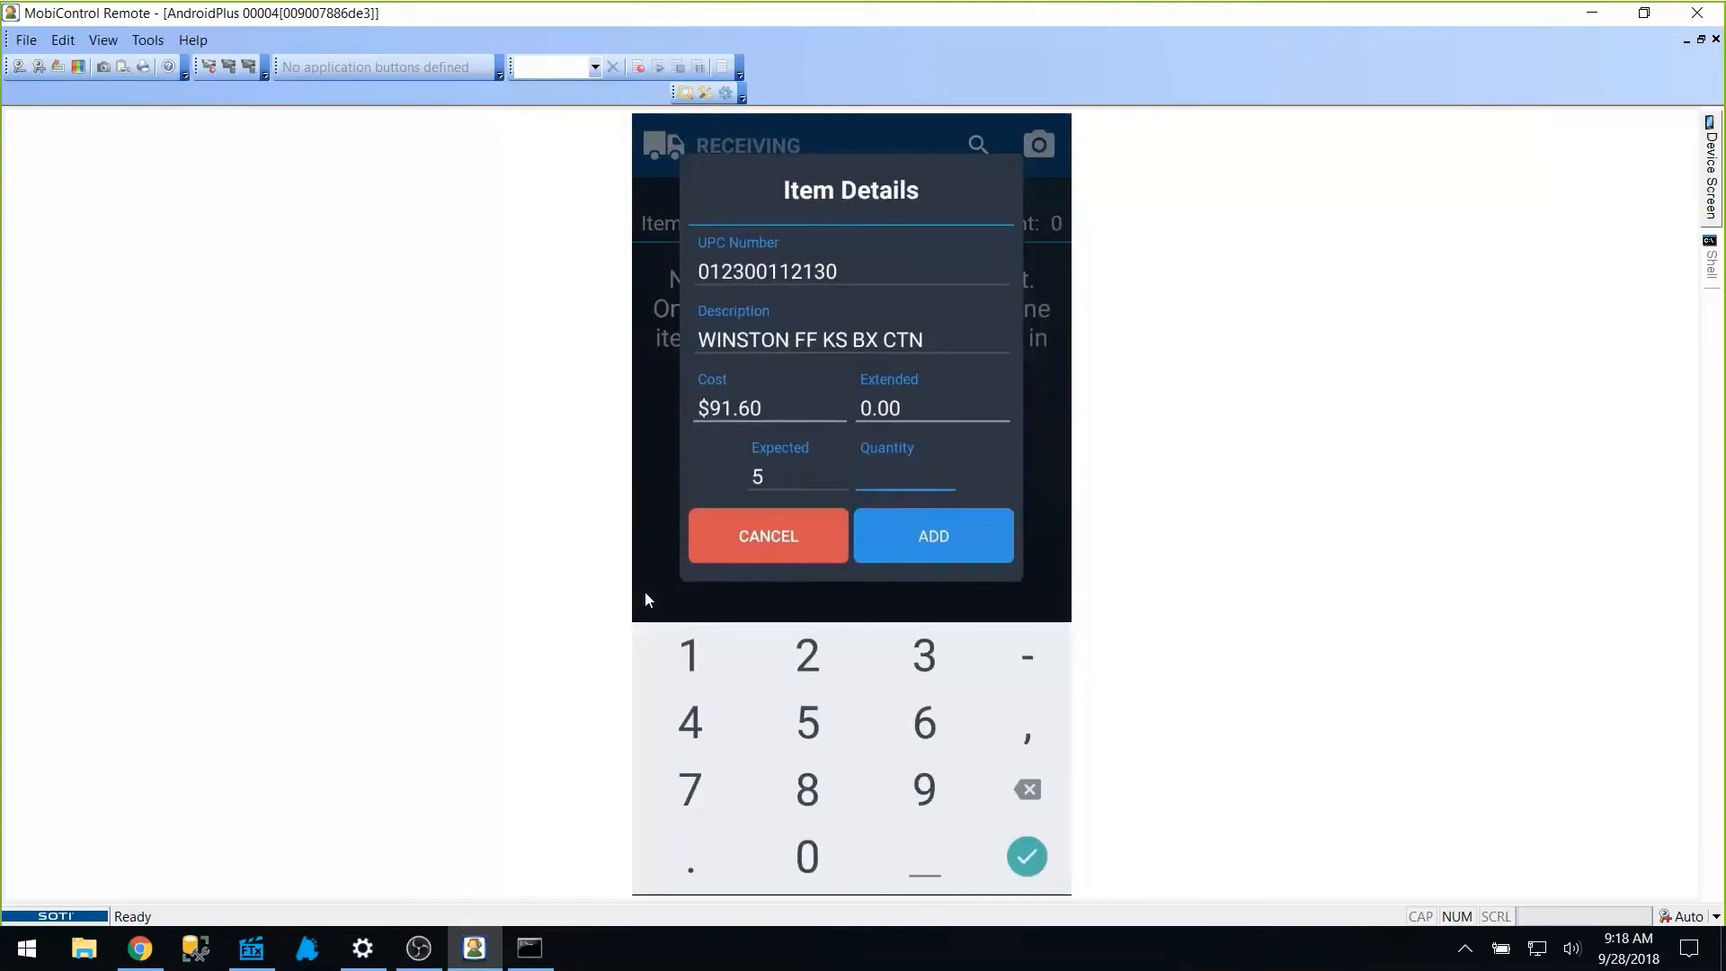
{"action": "type", "text": "5"}
{"action": "key", "text": "Return"}
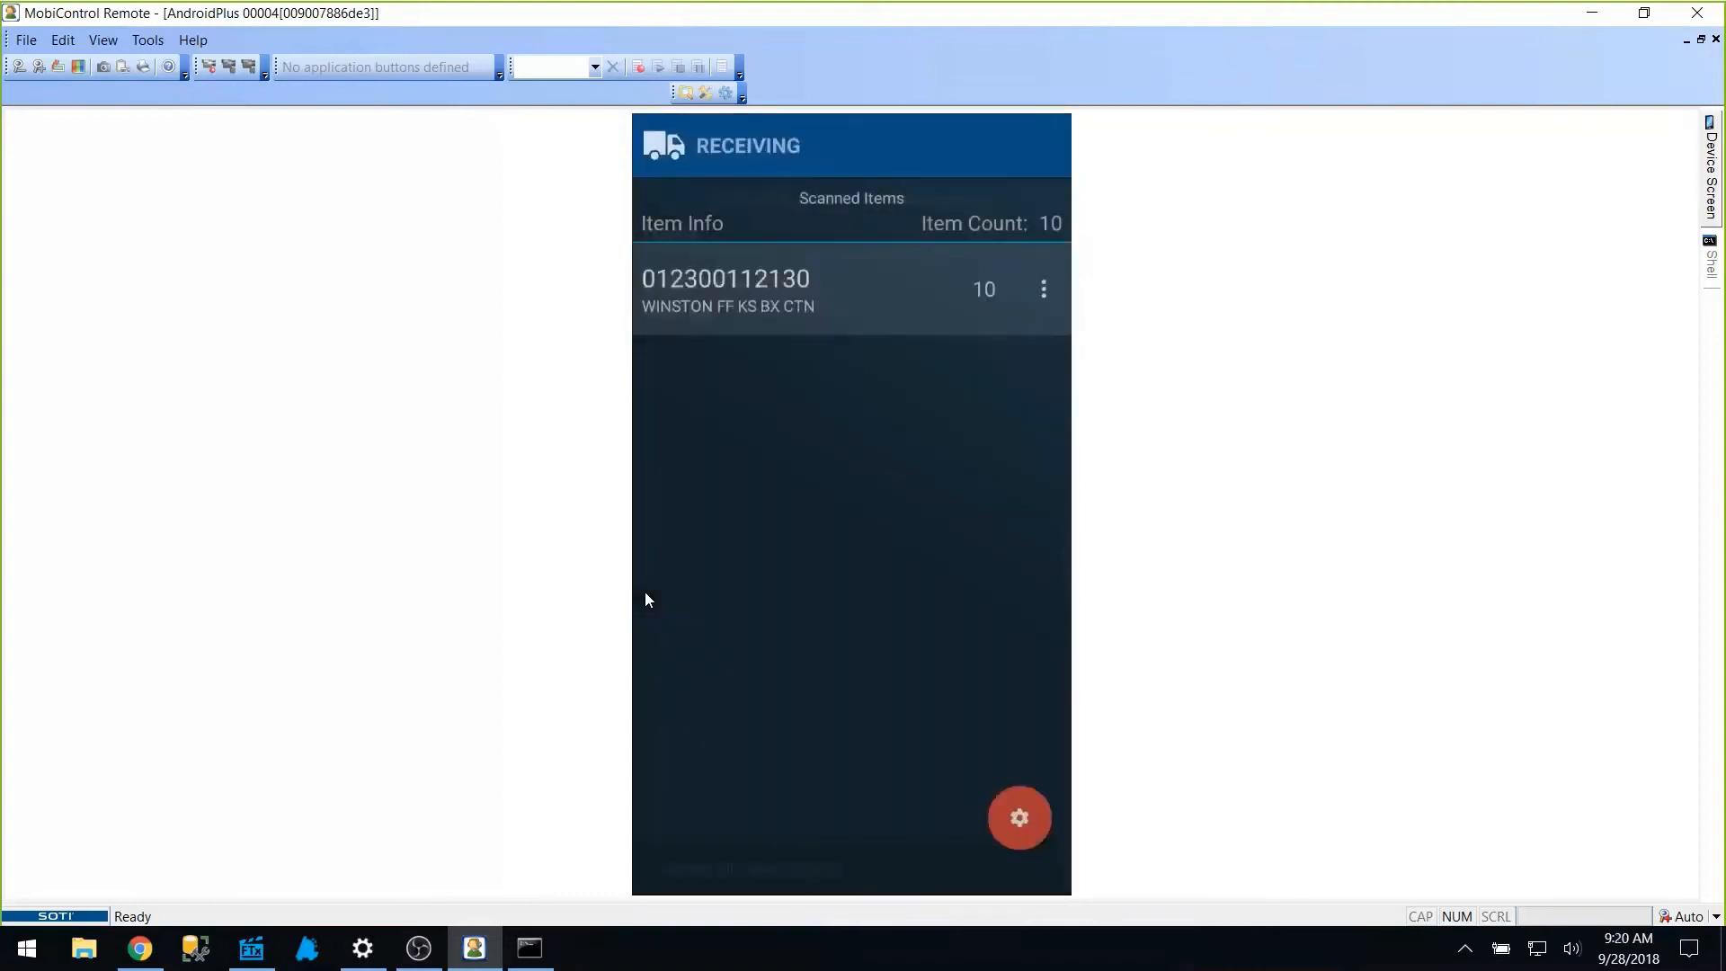
Switch to FasTrax Director and review the receiving worksheet of invoice 87654321 among the previous invoices
{"action": "left_click", "coordinate": [264, 955]}
{"action": "left_click", "coordinate": [36, 273]}
{"action": "left_click", "coordinate": [582, 81]}
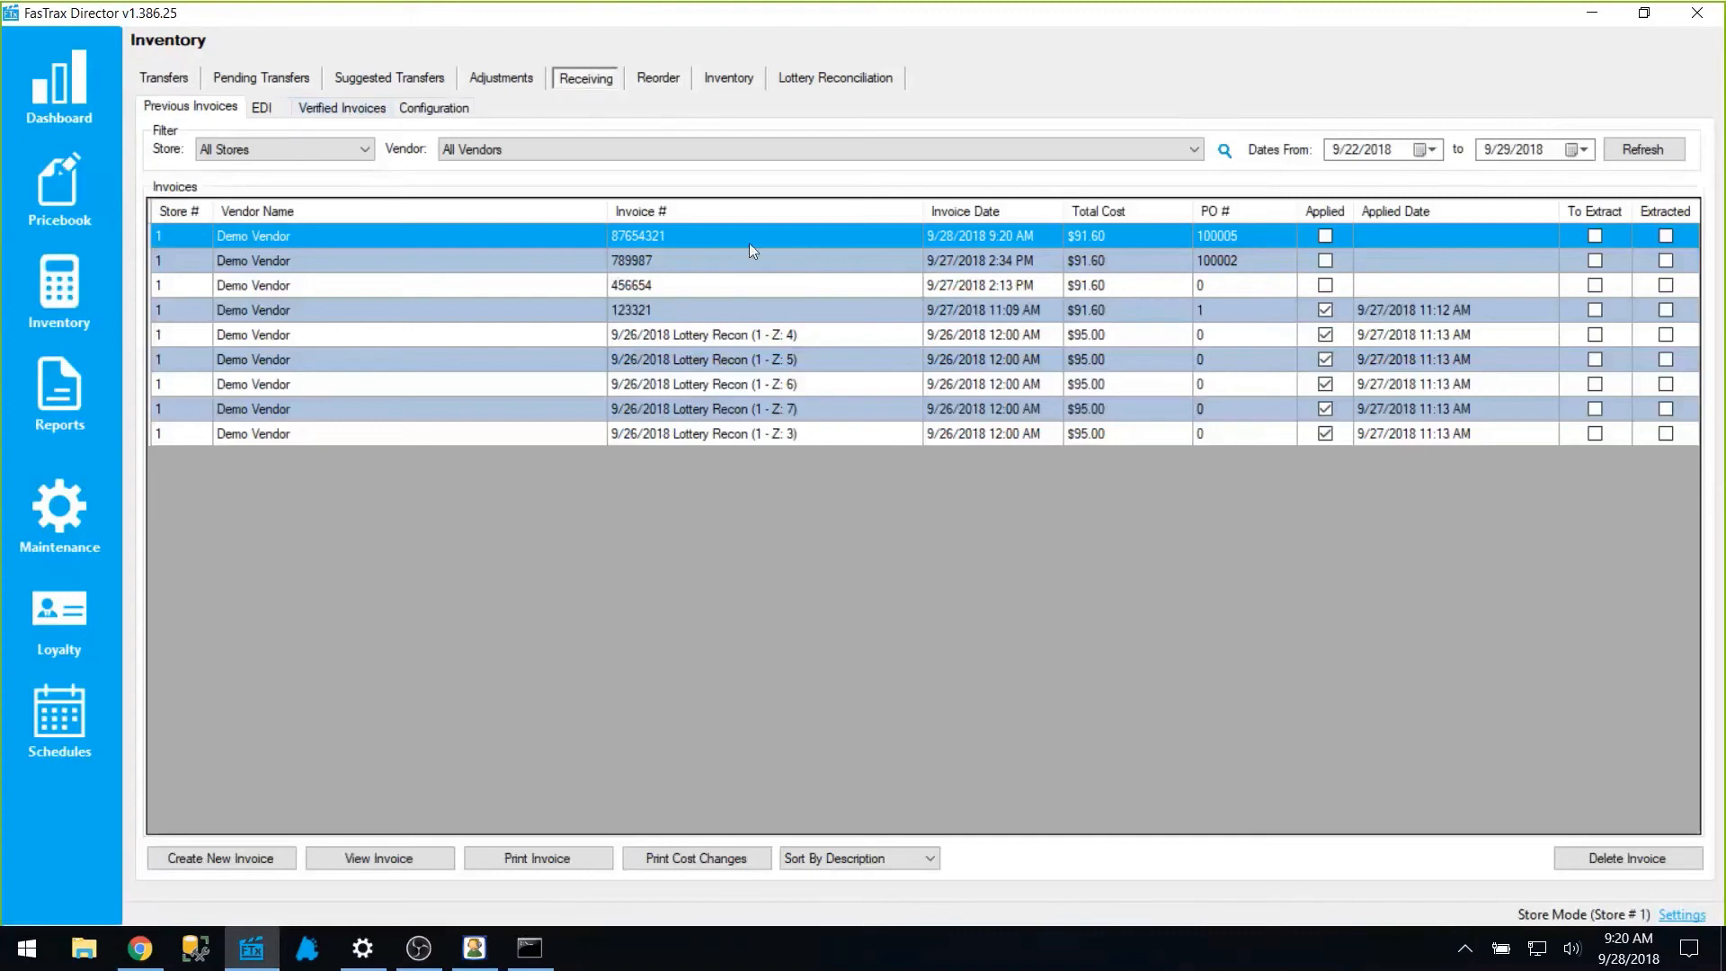
{"action": "left_click", "coordinate": [386, 861]}
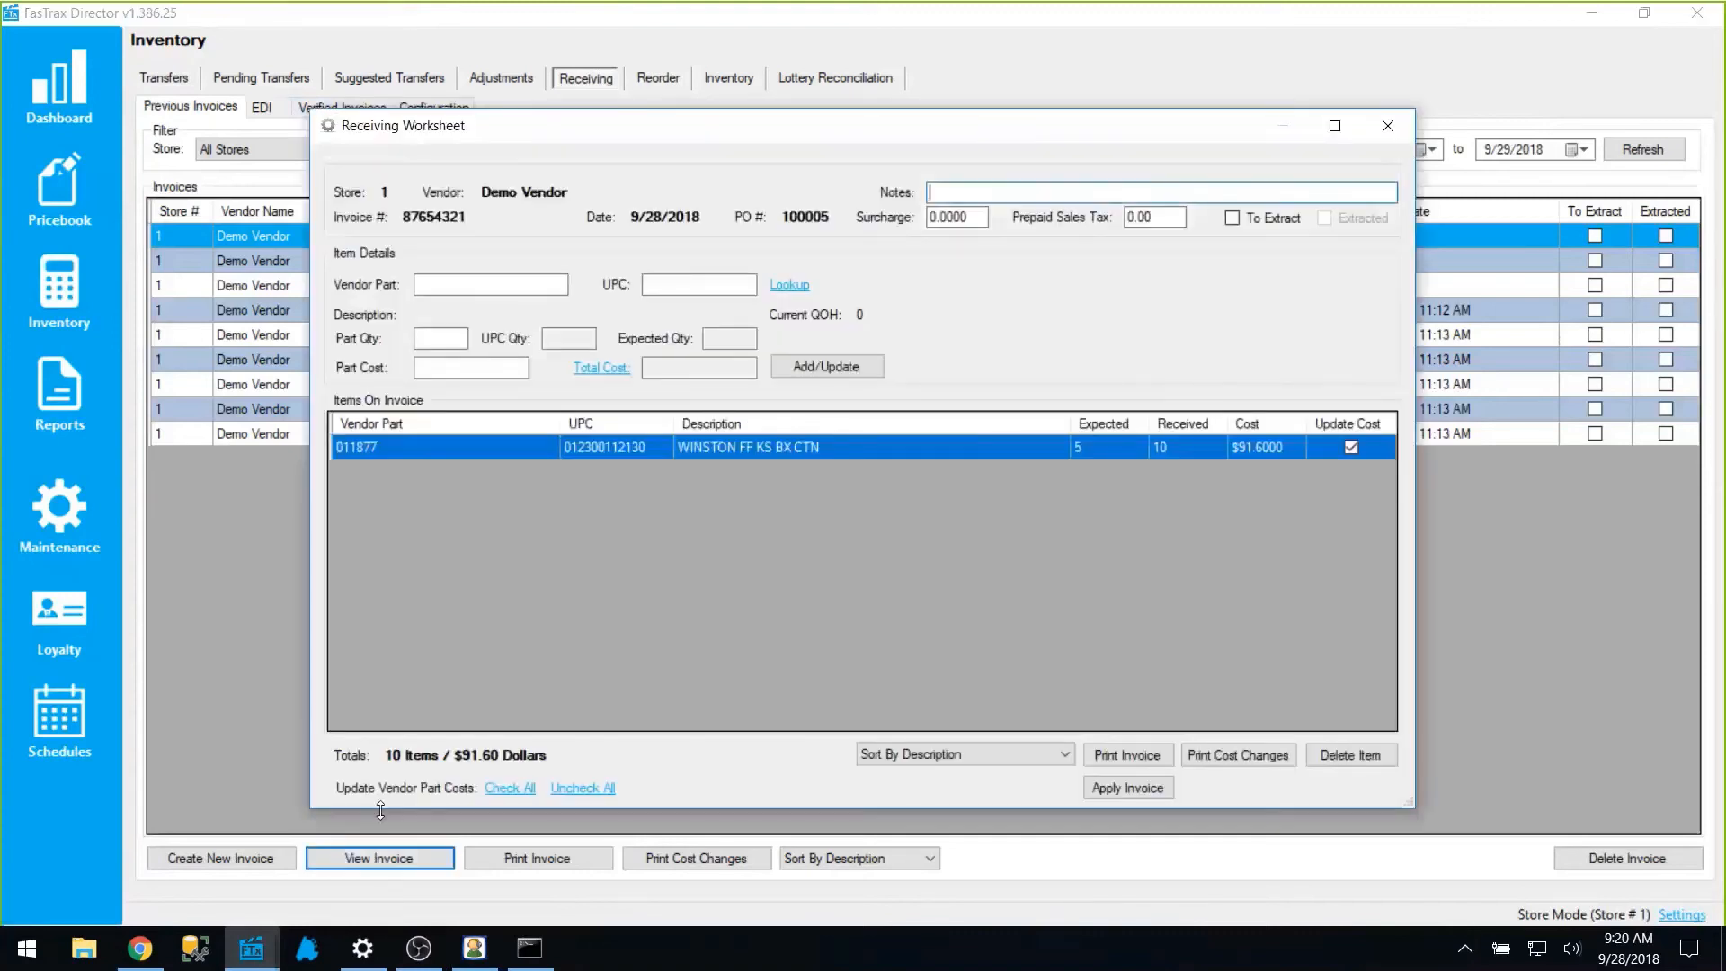
{"action": "left_click", "coordinate": [1385, 123]}
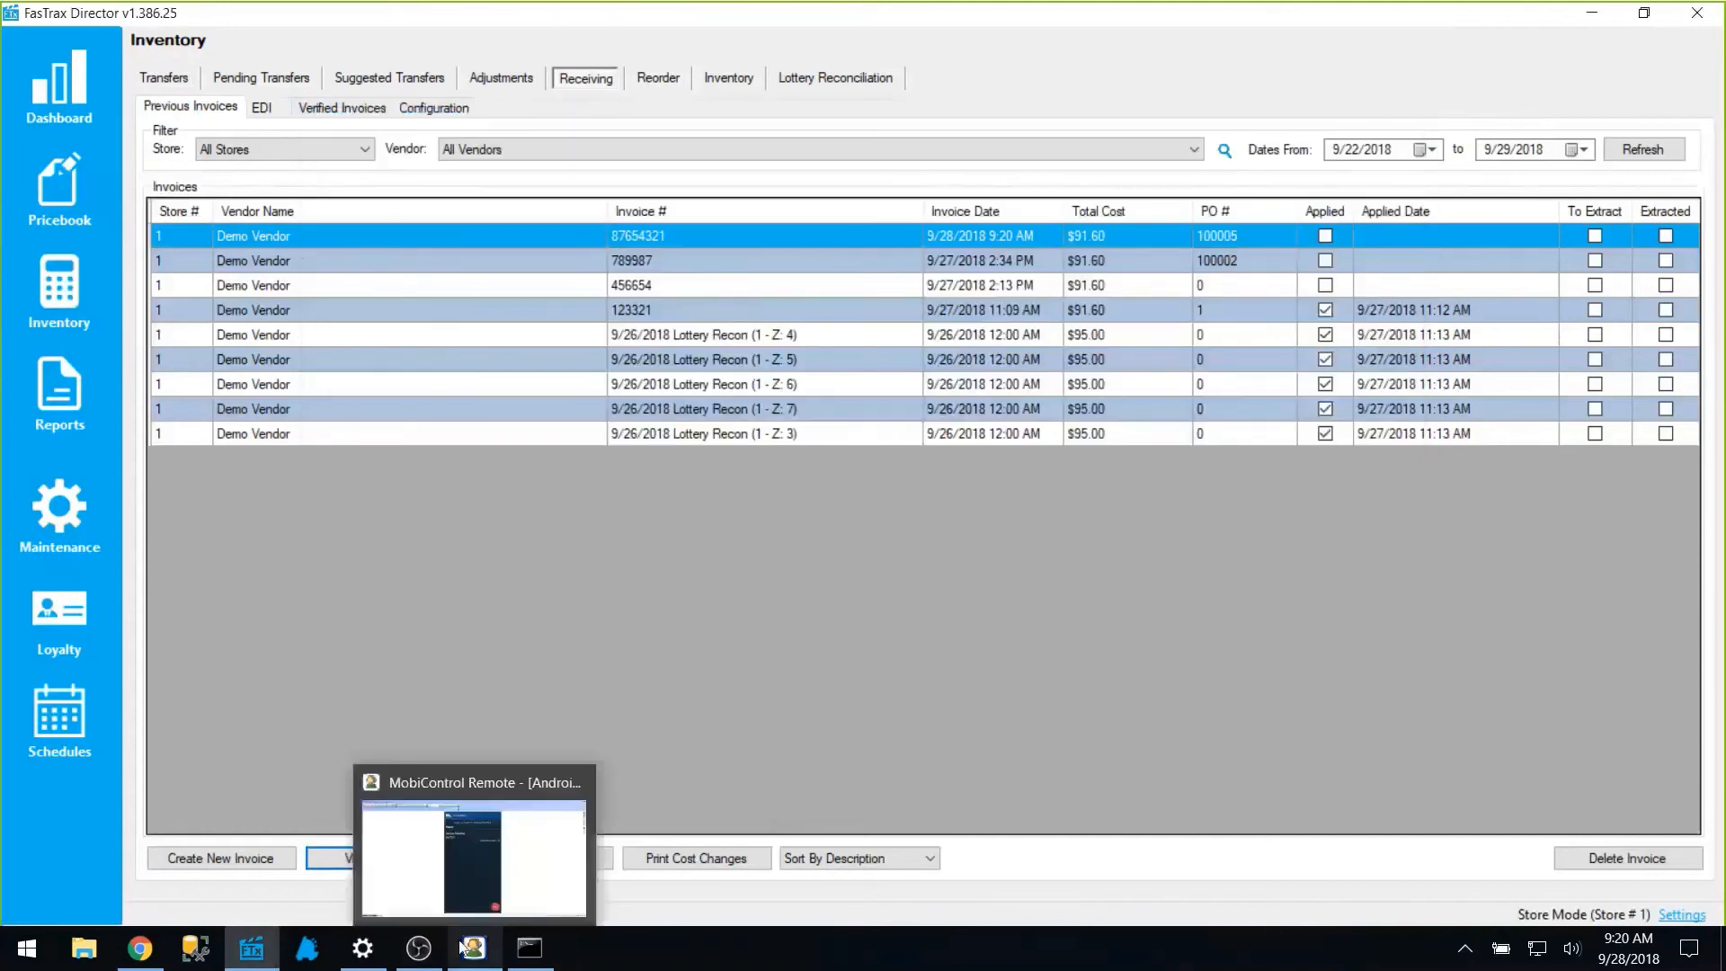
View the Receiving, Messages and Remote Sales screens in MobiControl Remote and the Dashboard's message inbox in FasTrax Director
{"action": "left_click", "coordinate": [476, 955]}
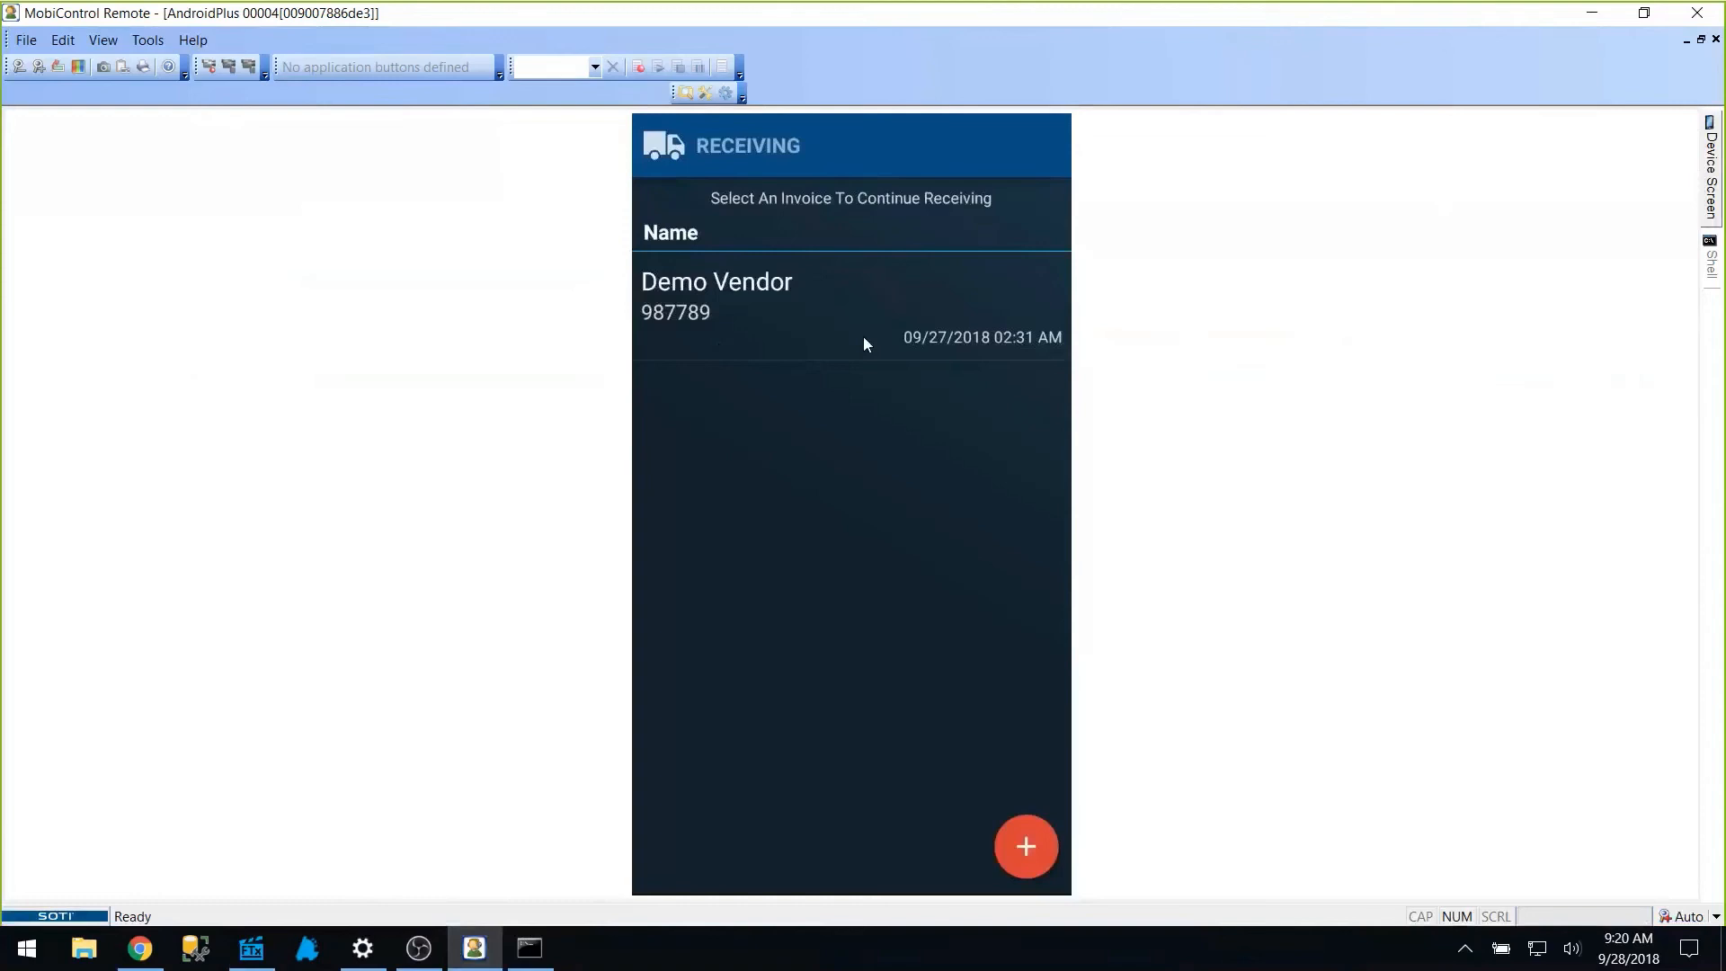
{"action": "left_click", "coordinate": [865, 345]}
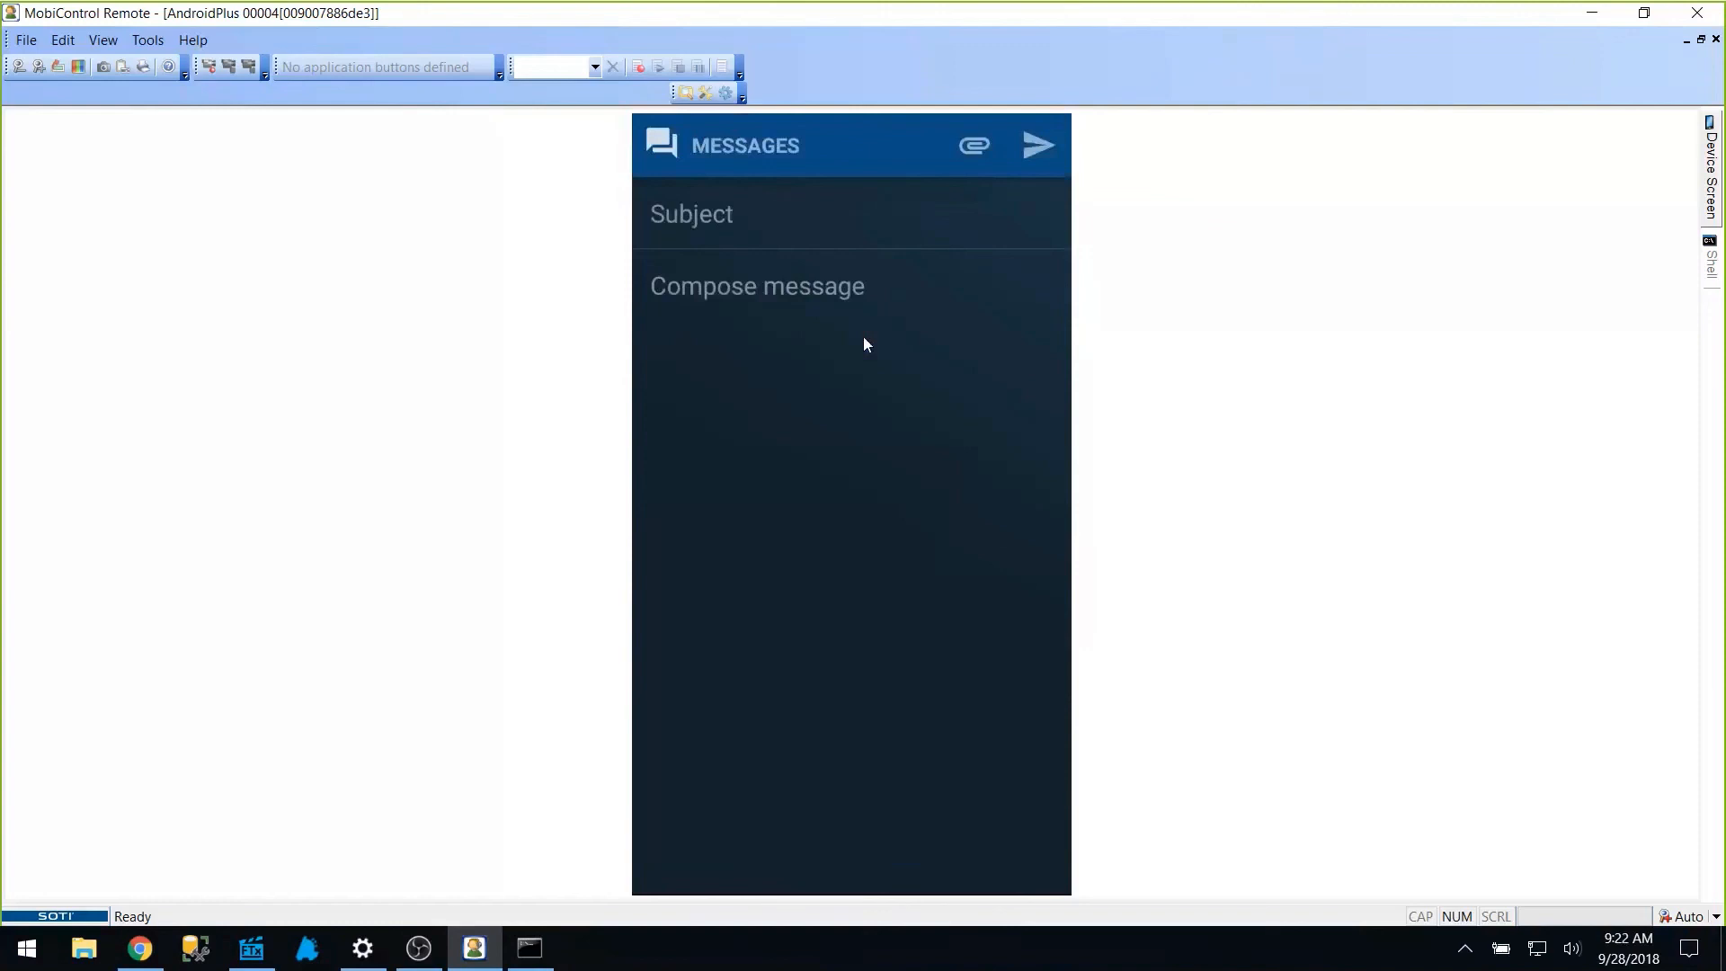
{"action": "left_click", "coordinate": [251, 955]}
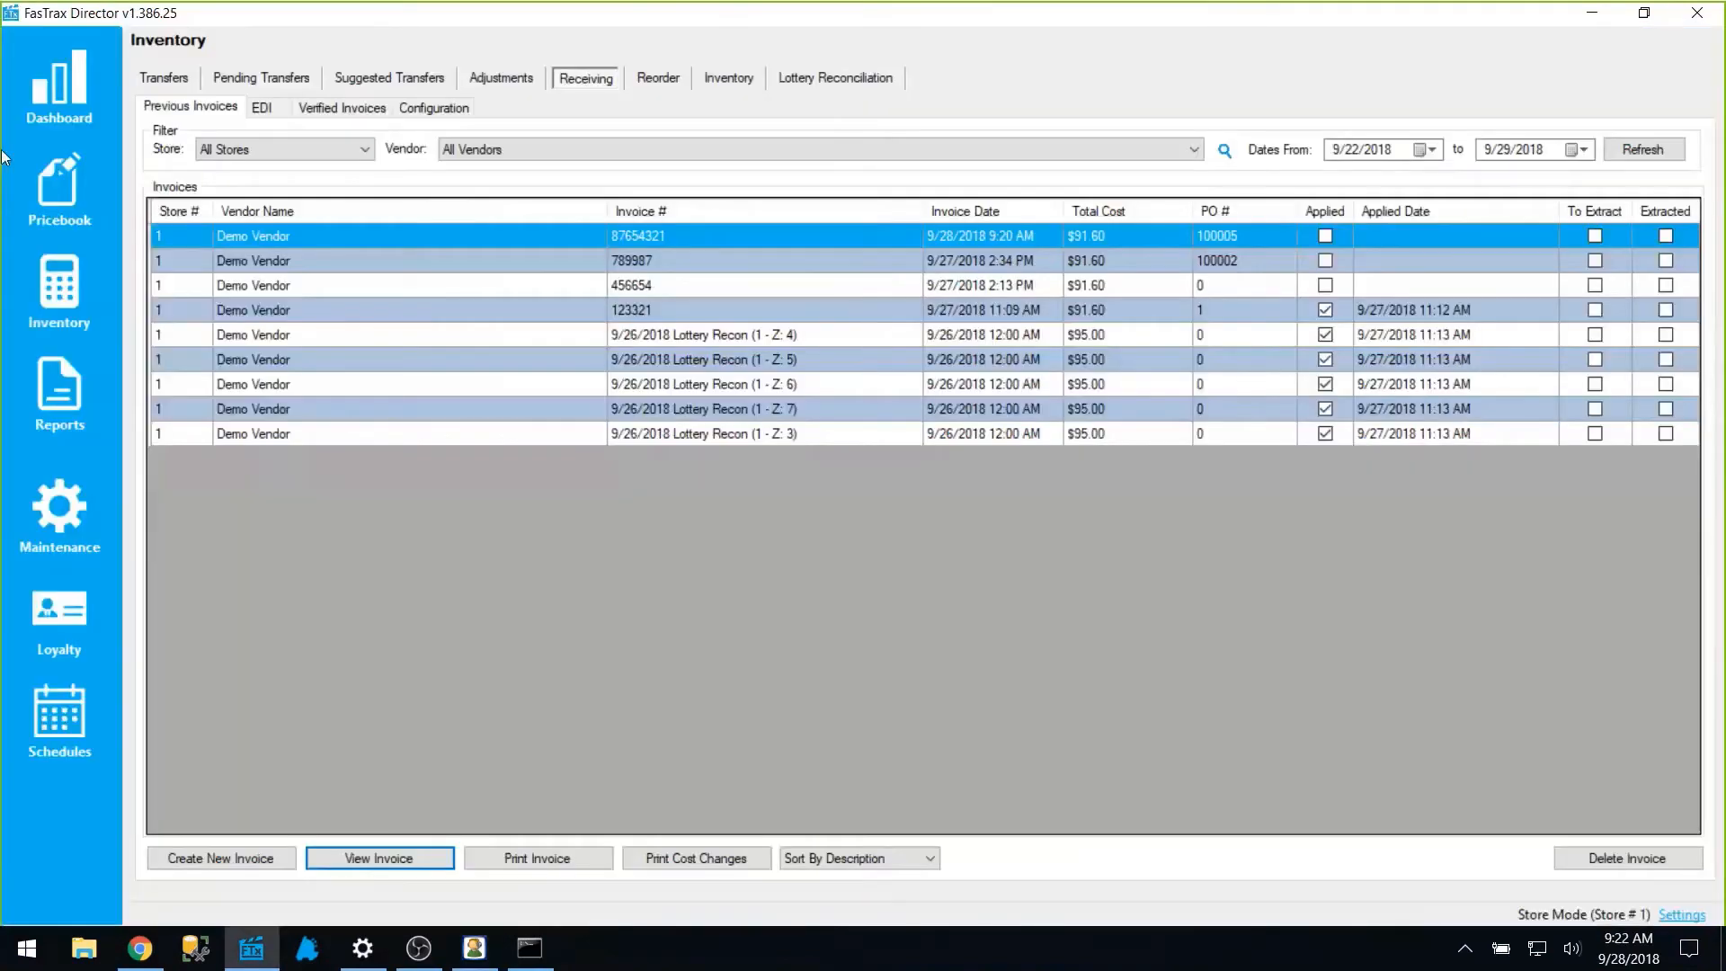
{"action": "left_click", "coordinate": [51, 95]}
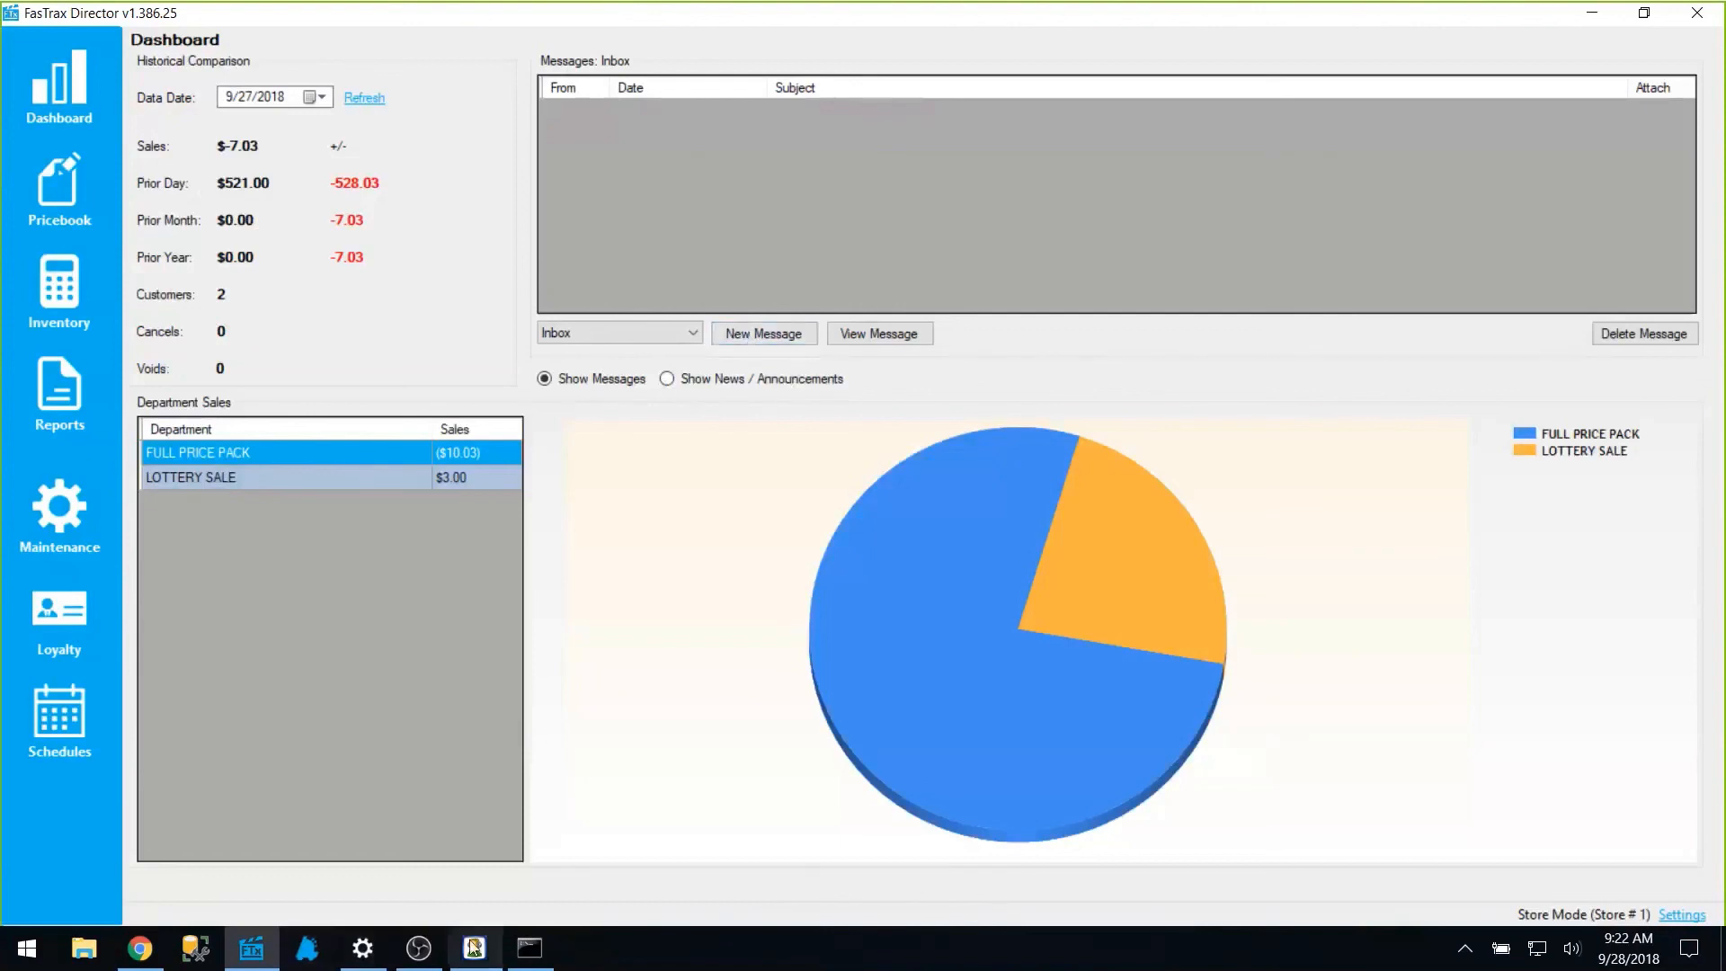
{"action": "mouse_move", "coordinate": [474, 946]}
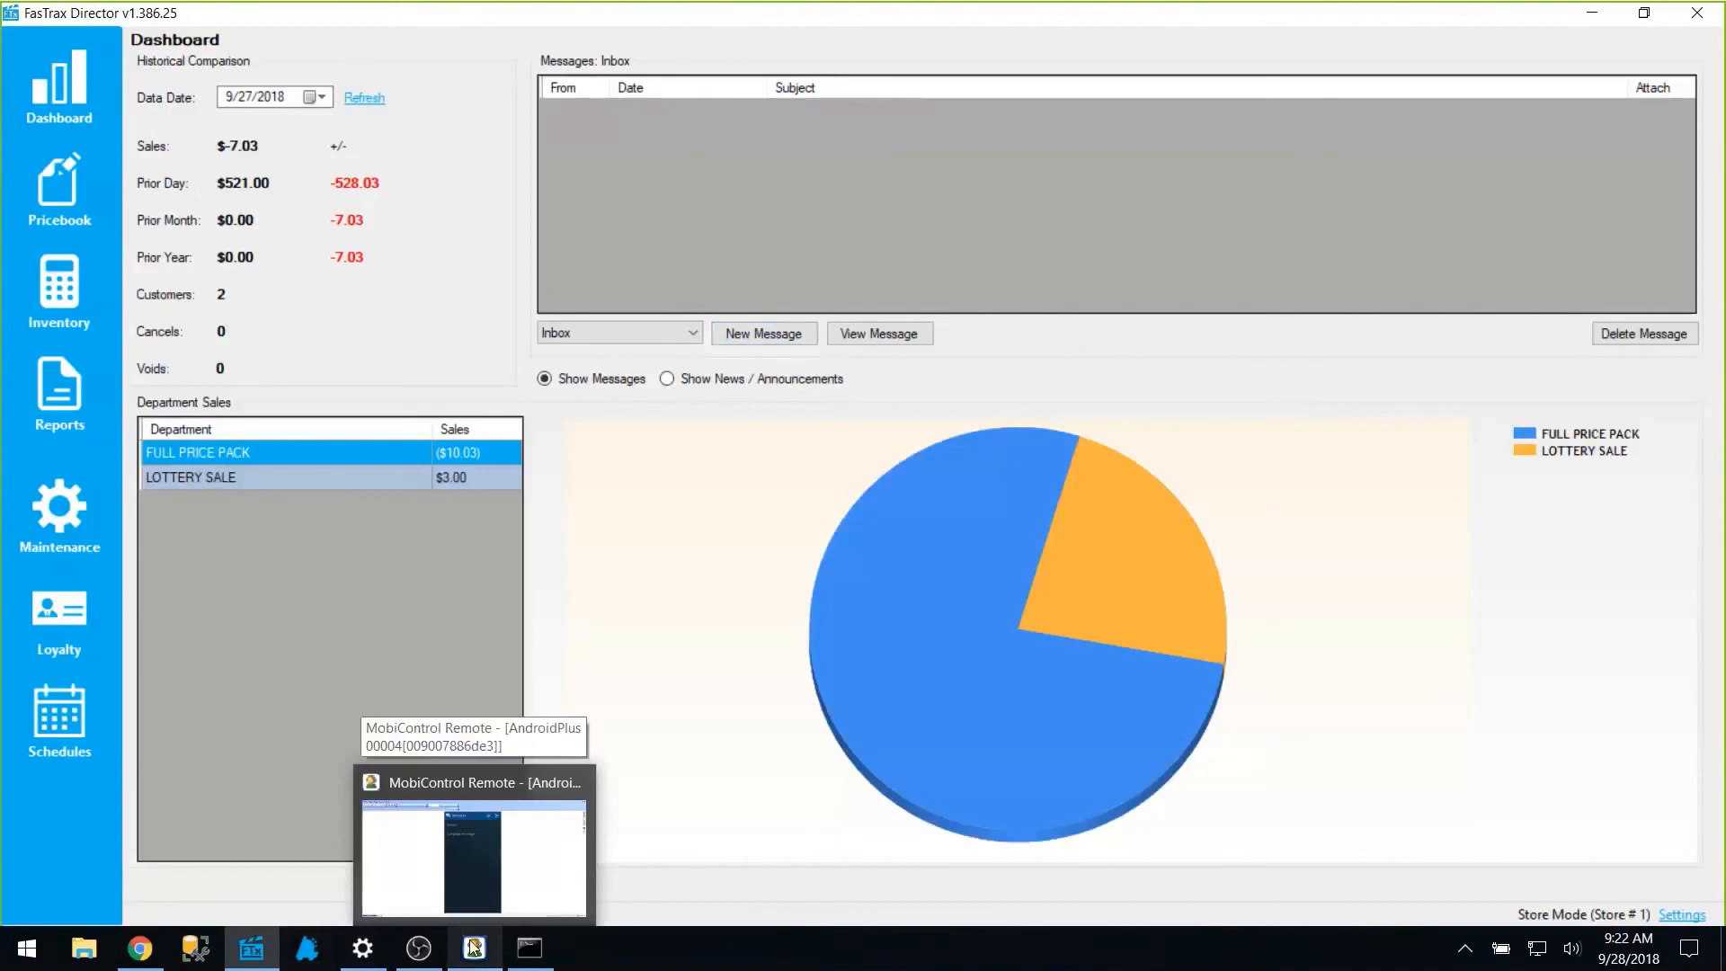
{"action": "left_click", "coordinate": [473, 946]}
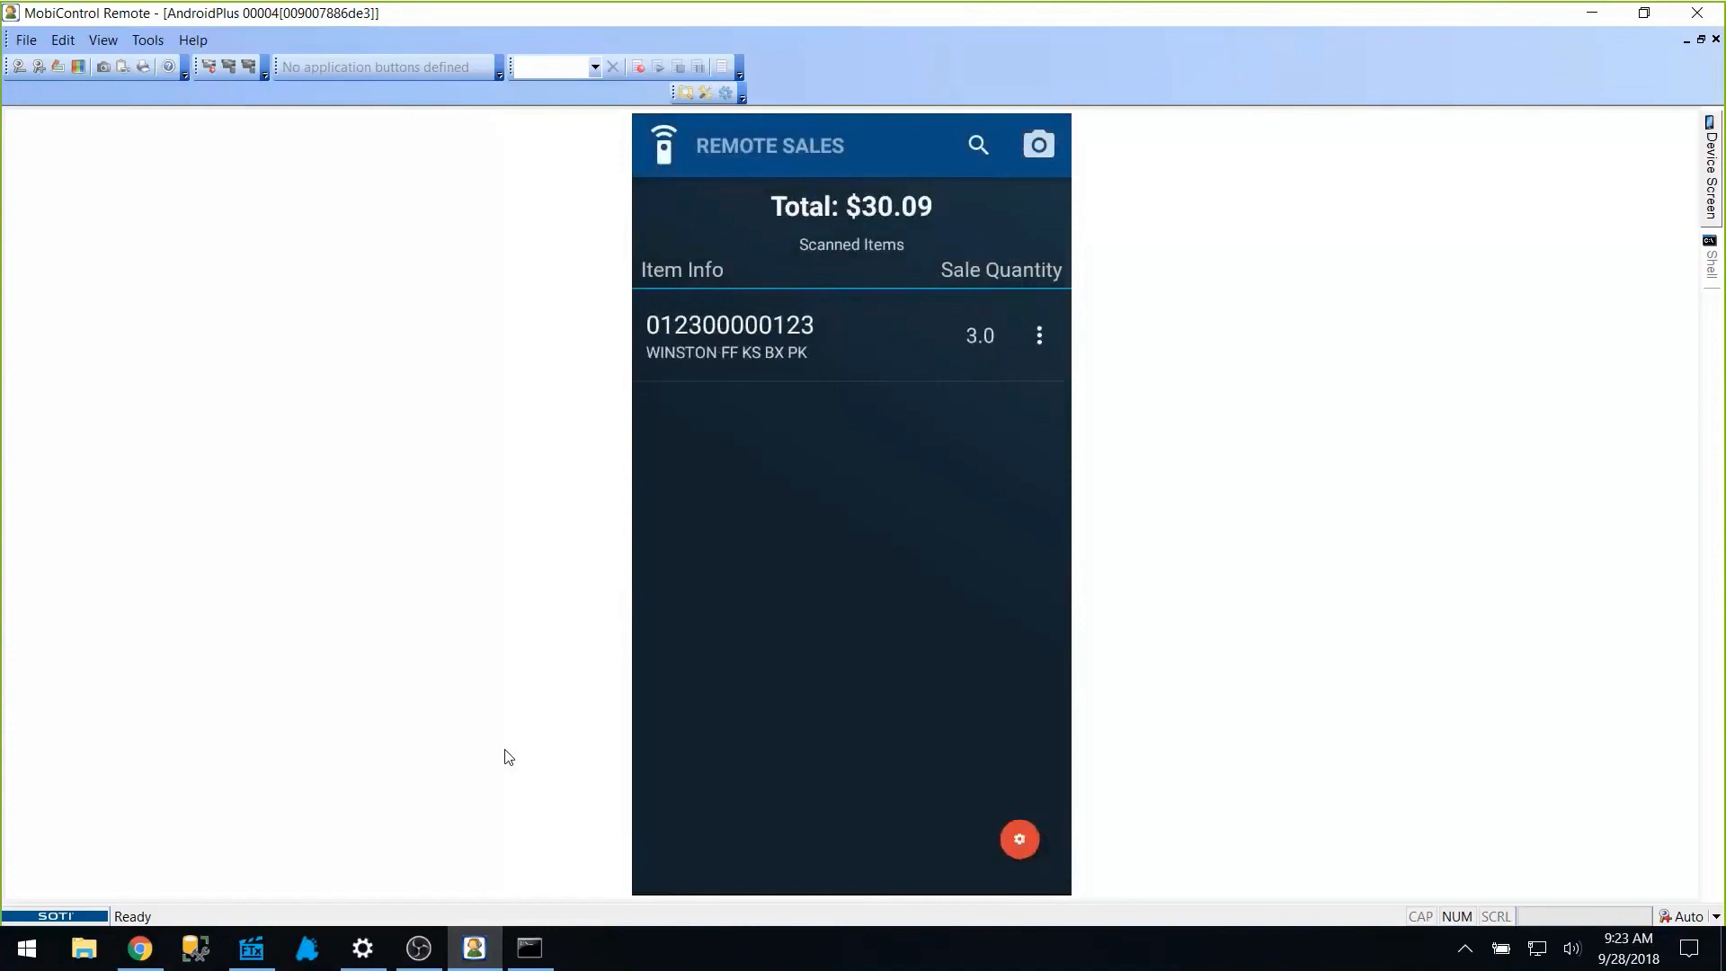
Switch to FasTrax POS and log in through the keypad with the cashier's employee ID
{"action": "left_click", "coordinate": [311, 949]}
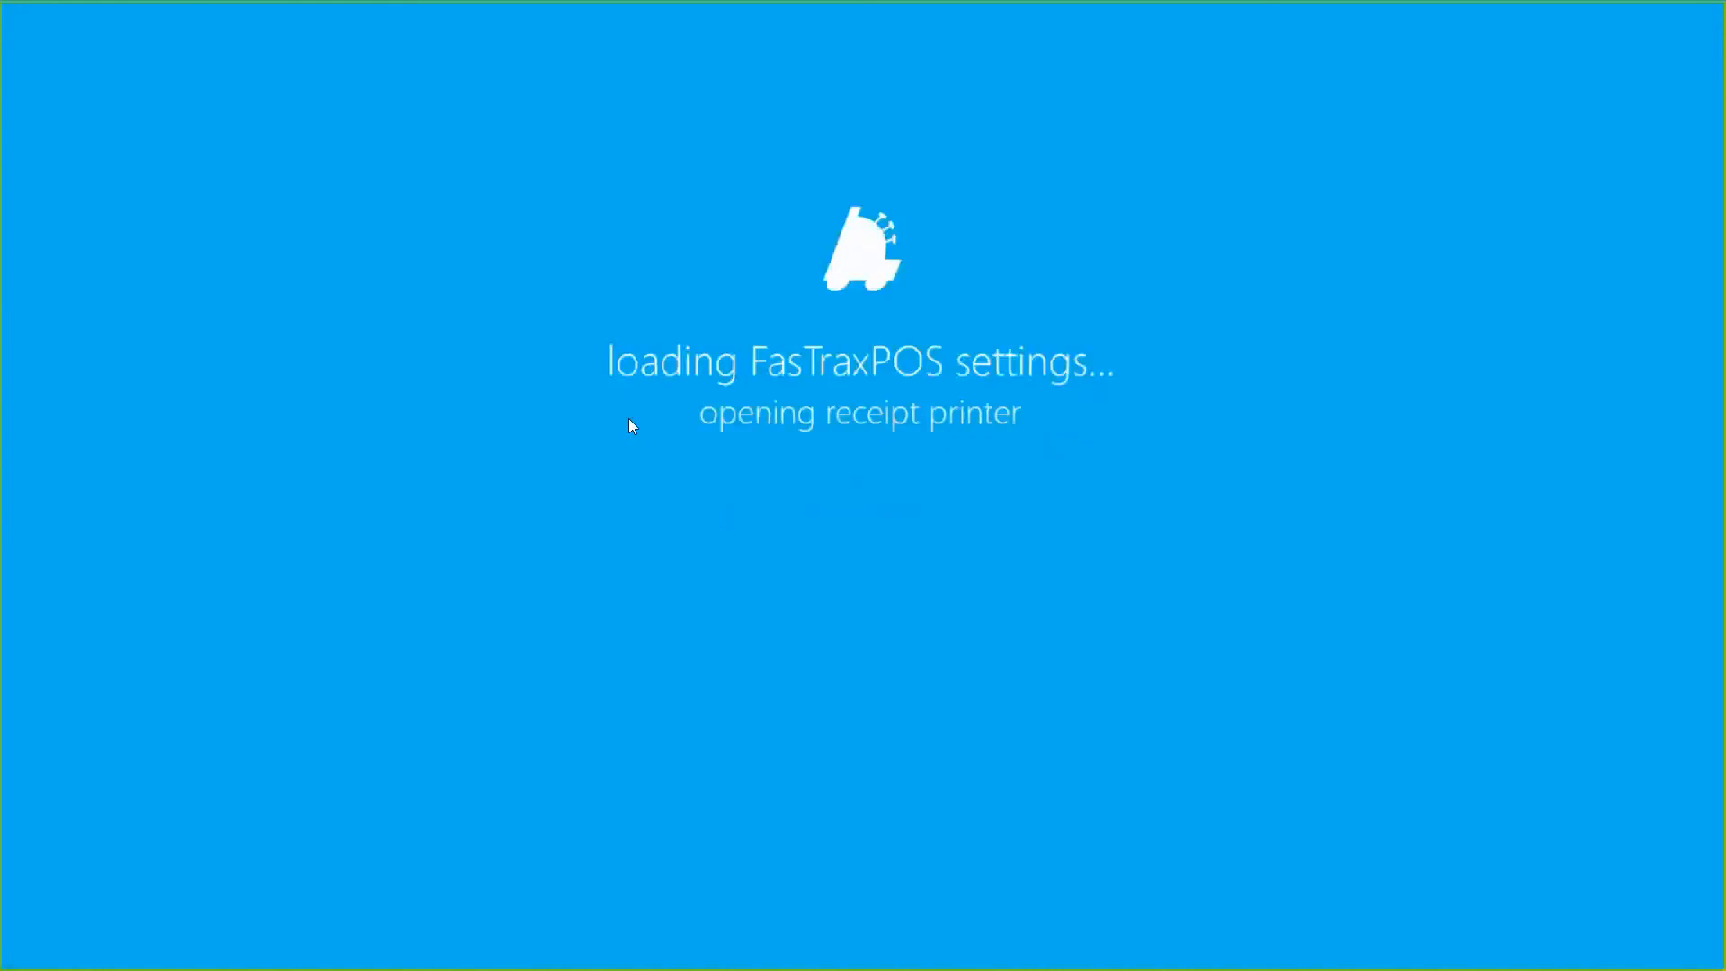
{"action": "left_click", "coordinate": [510, 446]}
{"action": "type", "text": "*"}
{"action": "key", "text": "Tab"}
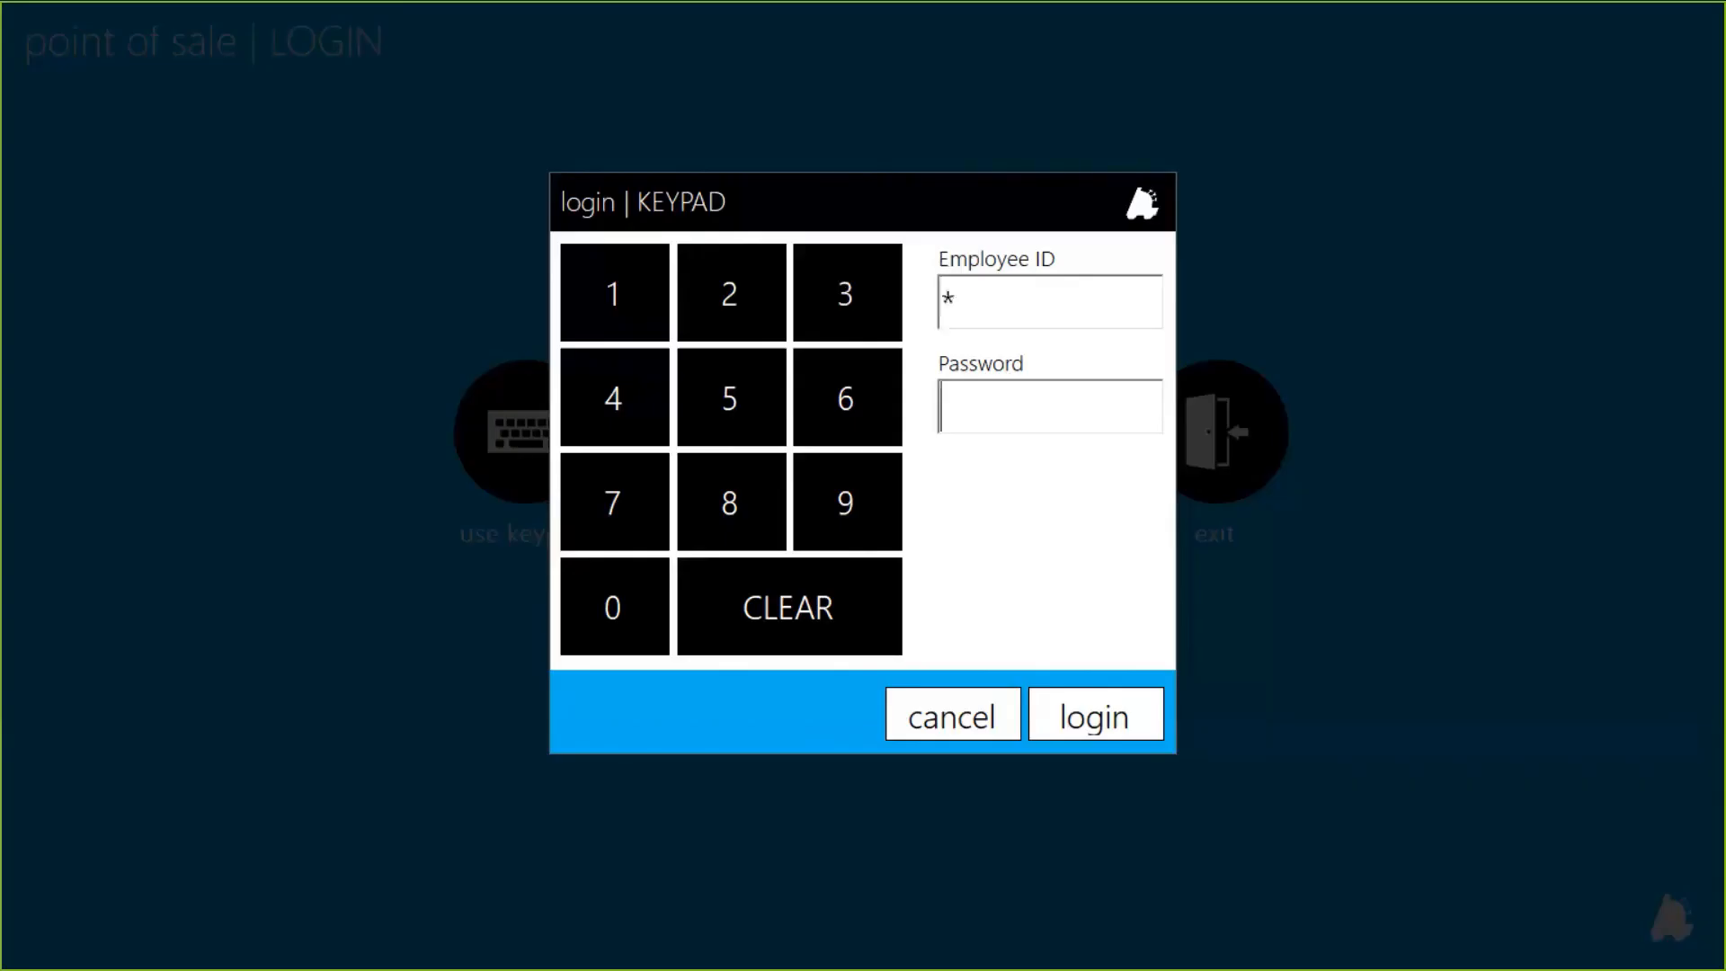
{"action": "key", "text": "Return"}
{"action": "left_click", "coordinate": [143, 199]}
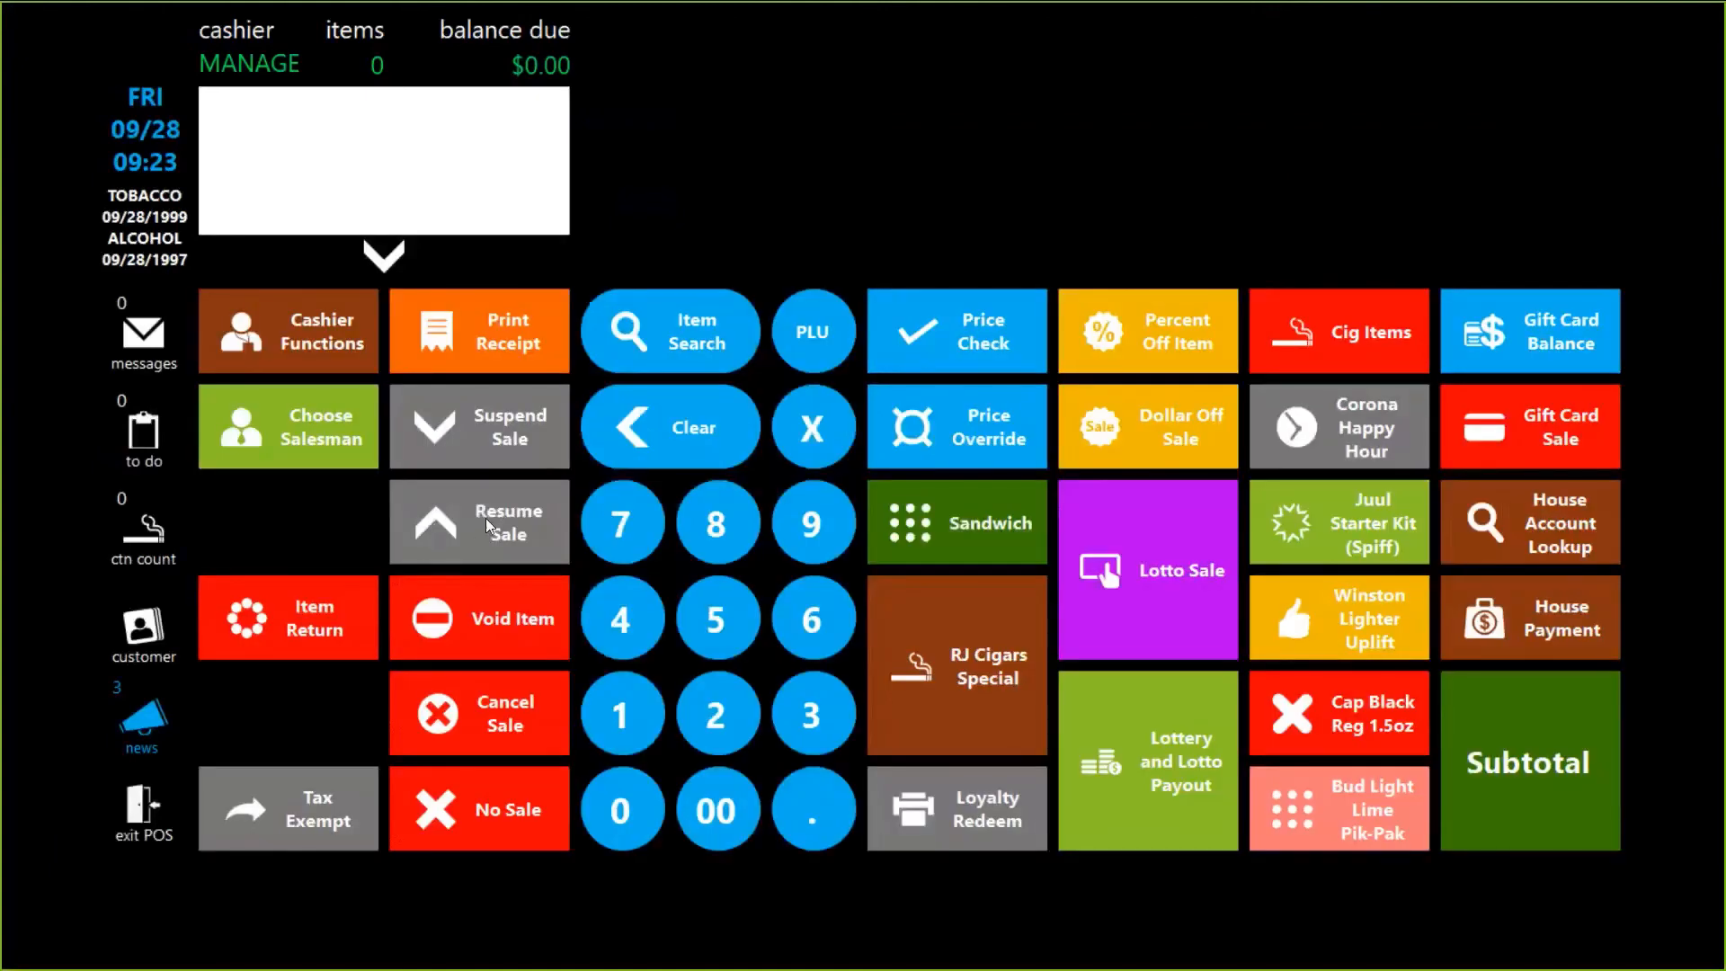
Resume the suspended Android_HH sale and confirm the customer's age as visually verified
{"action": "left_click", "coordinate": [483, 529]}
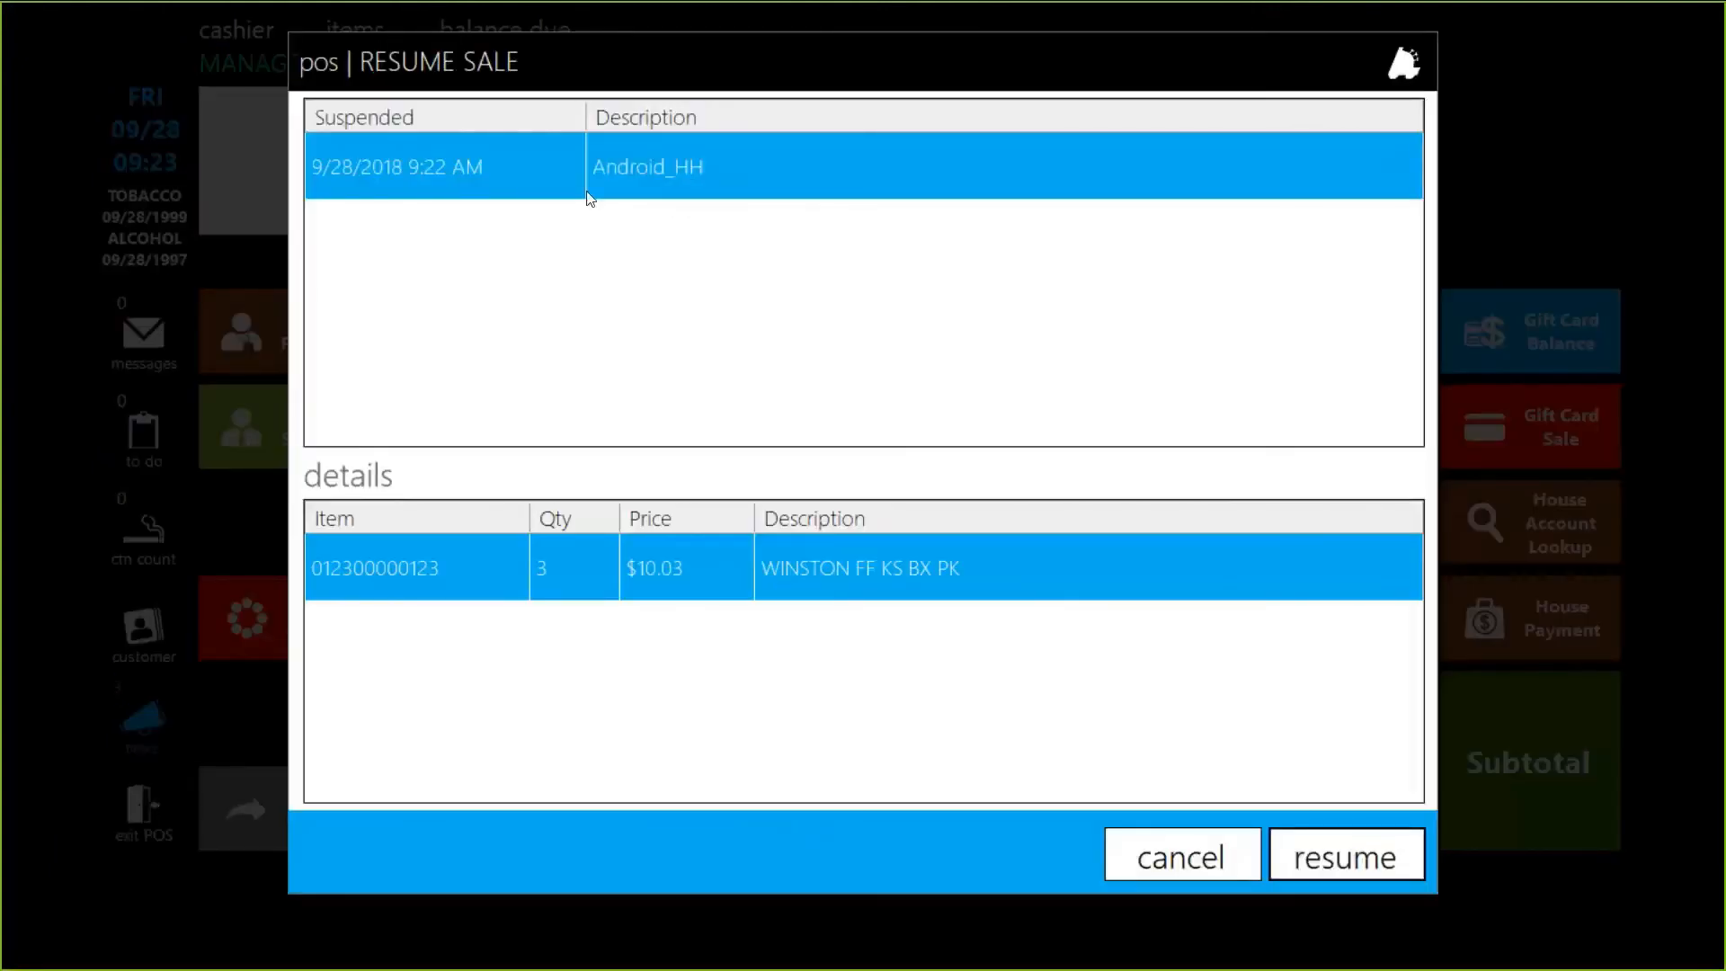
{"action": "left_click", "coordinate": [1302, 860]}
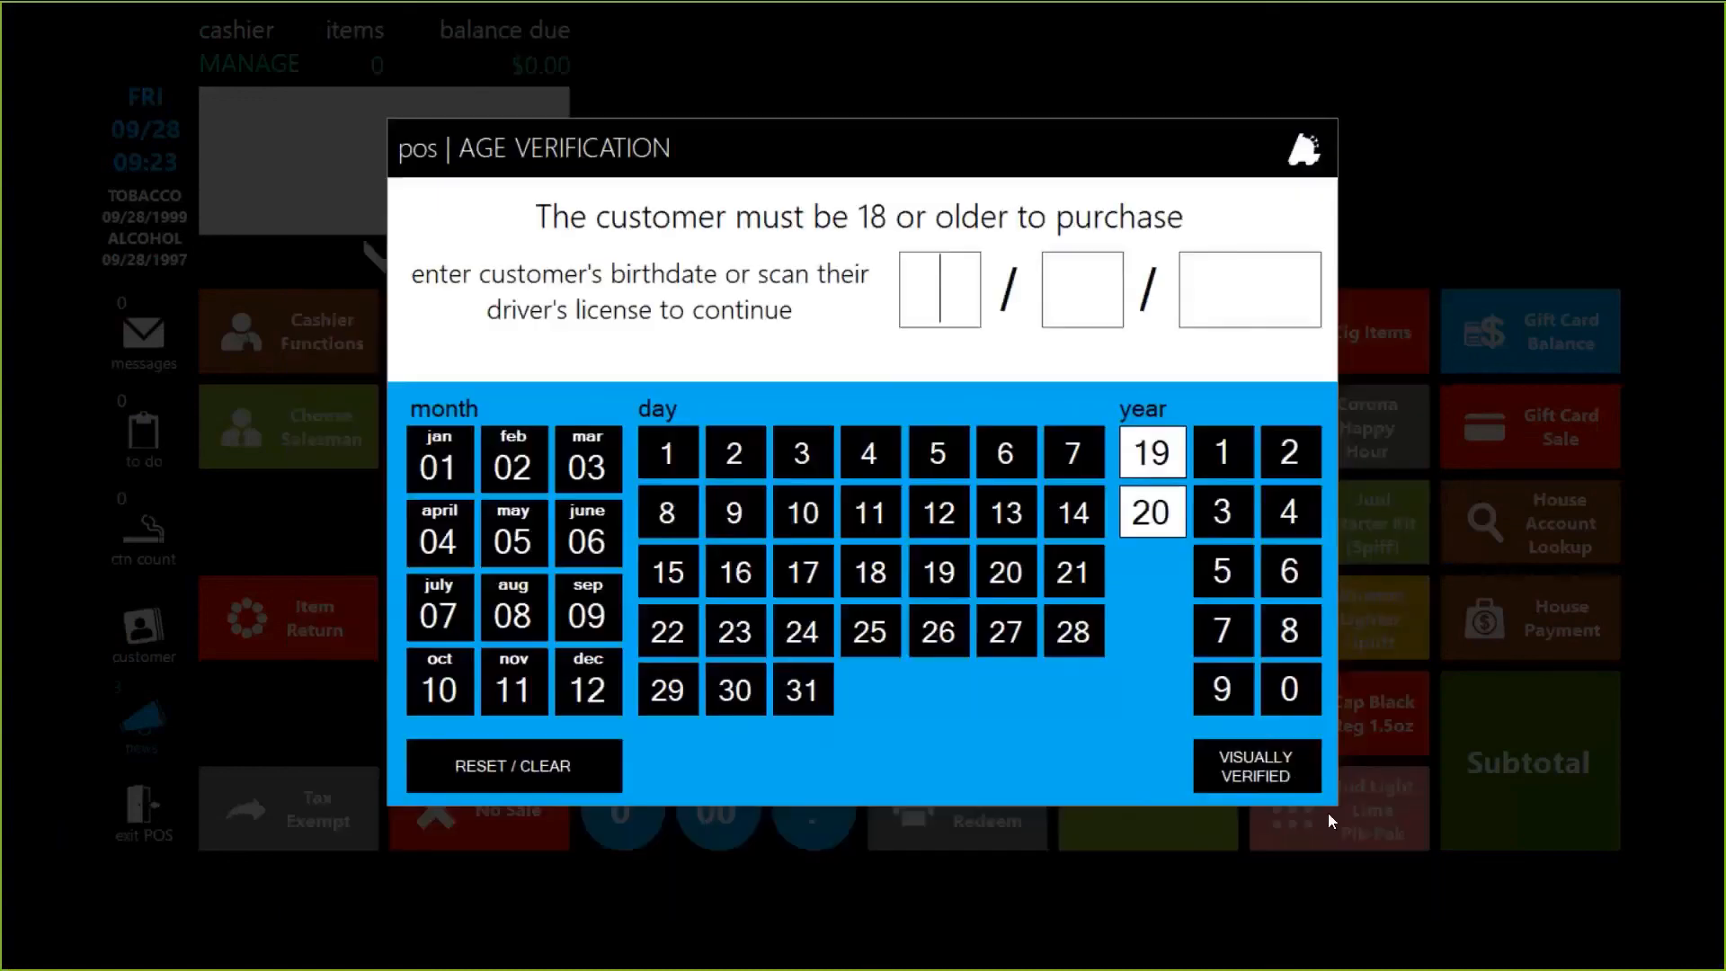
{"action": "left_click", "coordinate": [1281, 771]}
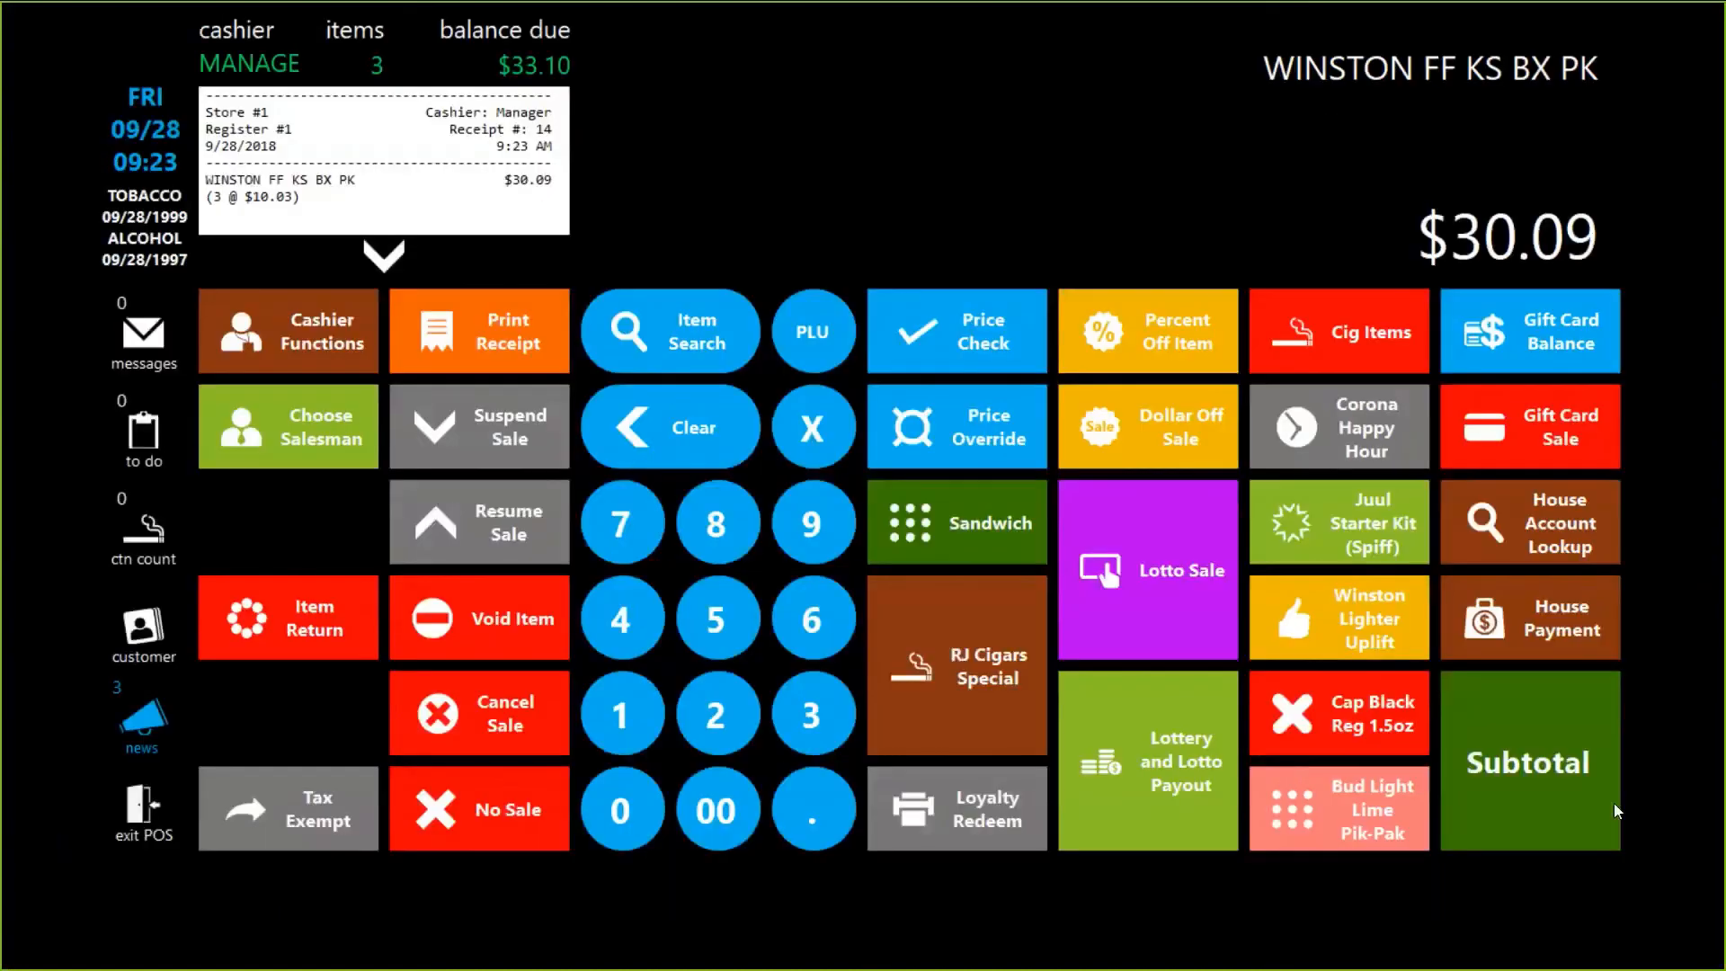
Subtotal the resumed sale, decline the free lighter uplift offer and tender the balance in cash
{"action": "left_click", "coordinate": [1571, 769]}
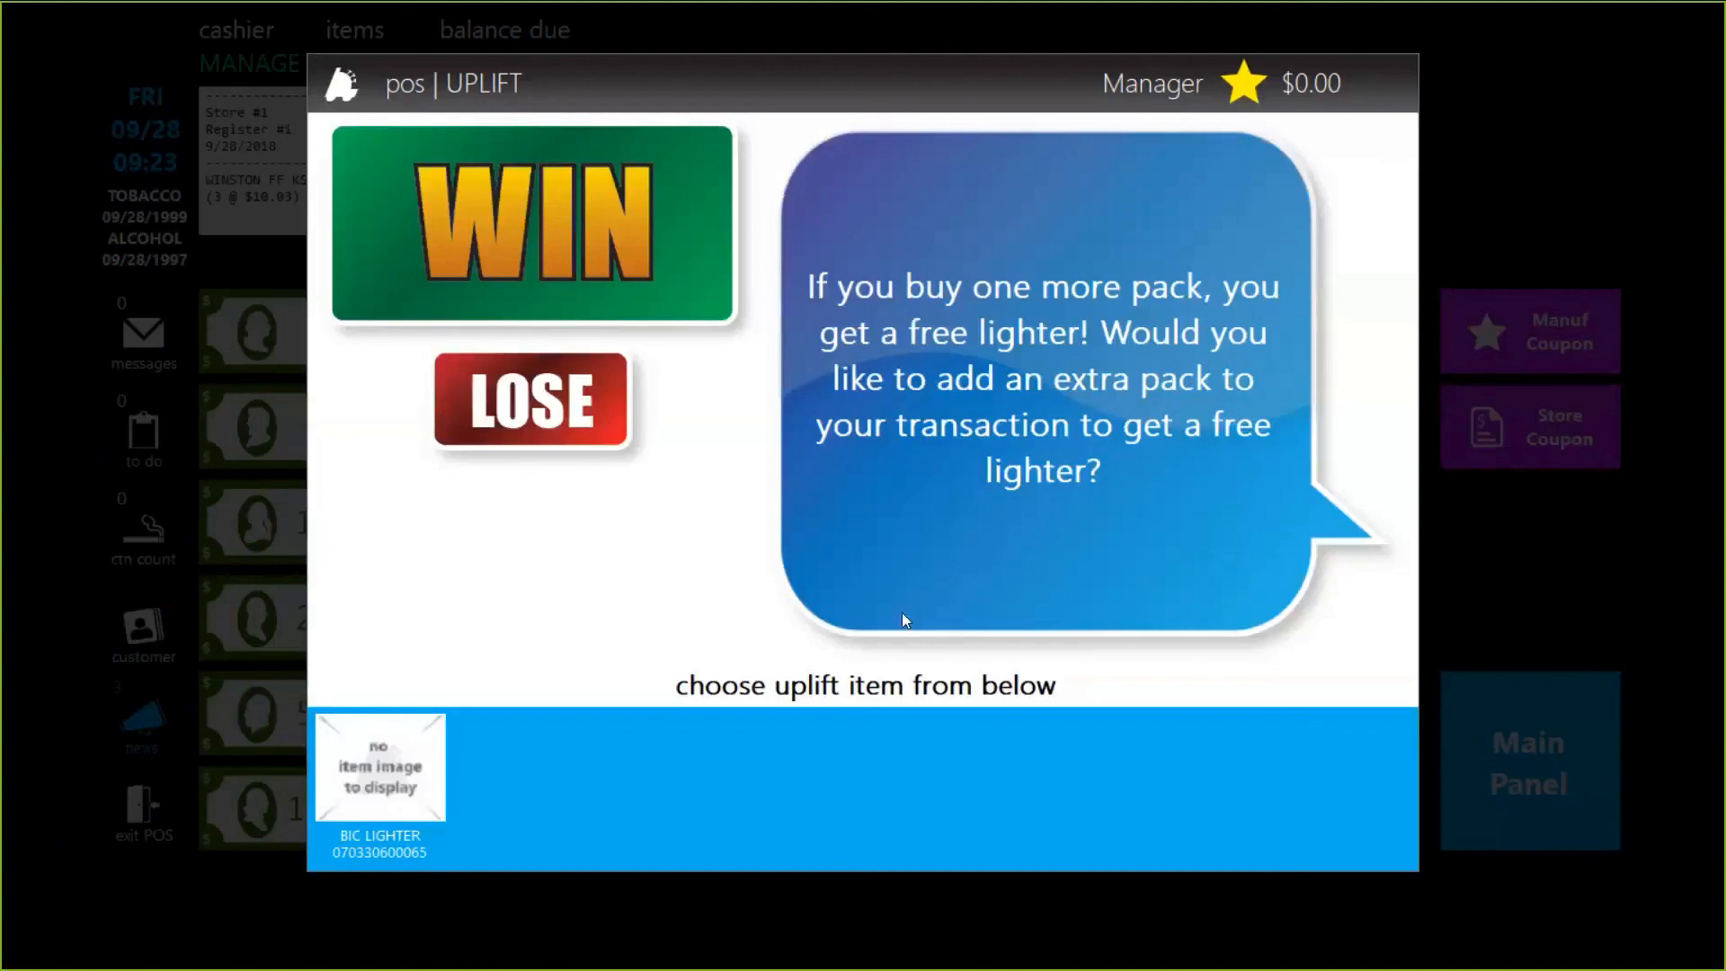
{"action": "left_click", "coordinate": [582, 418]}
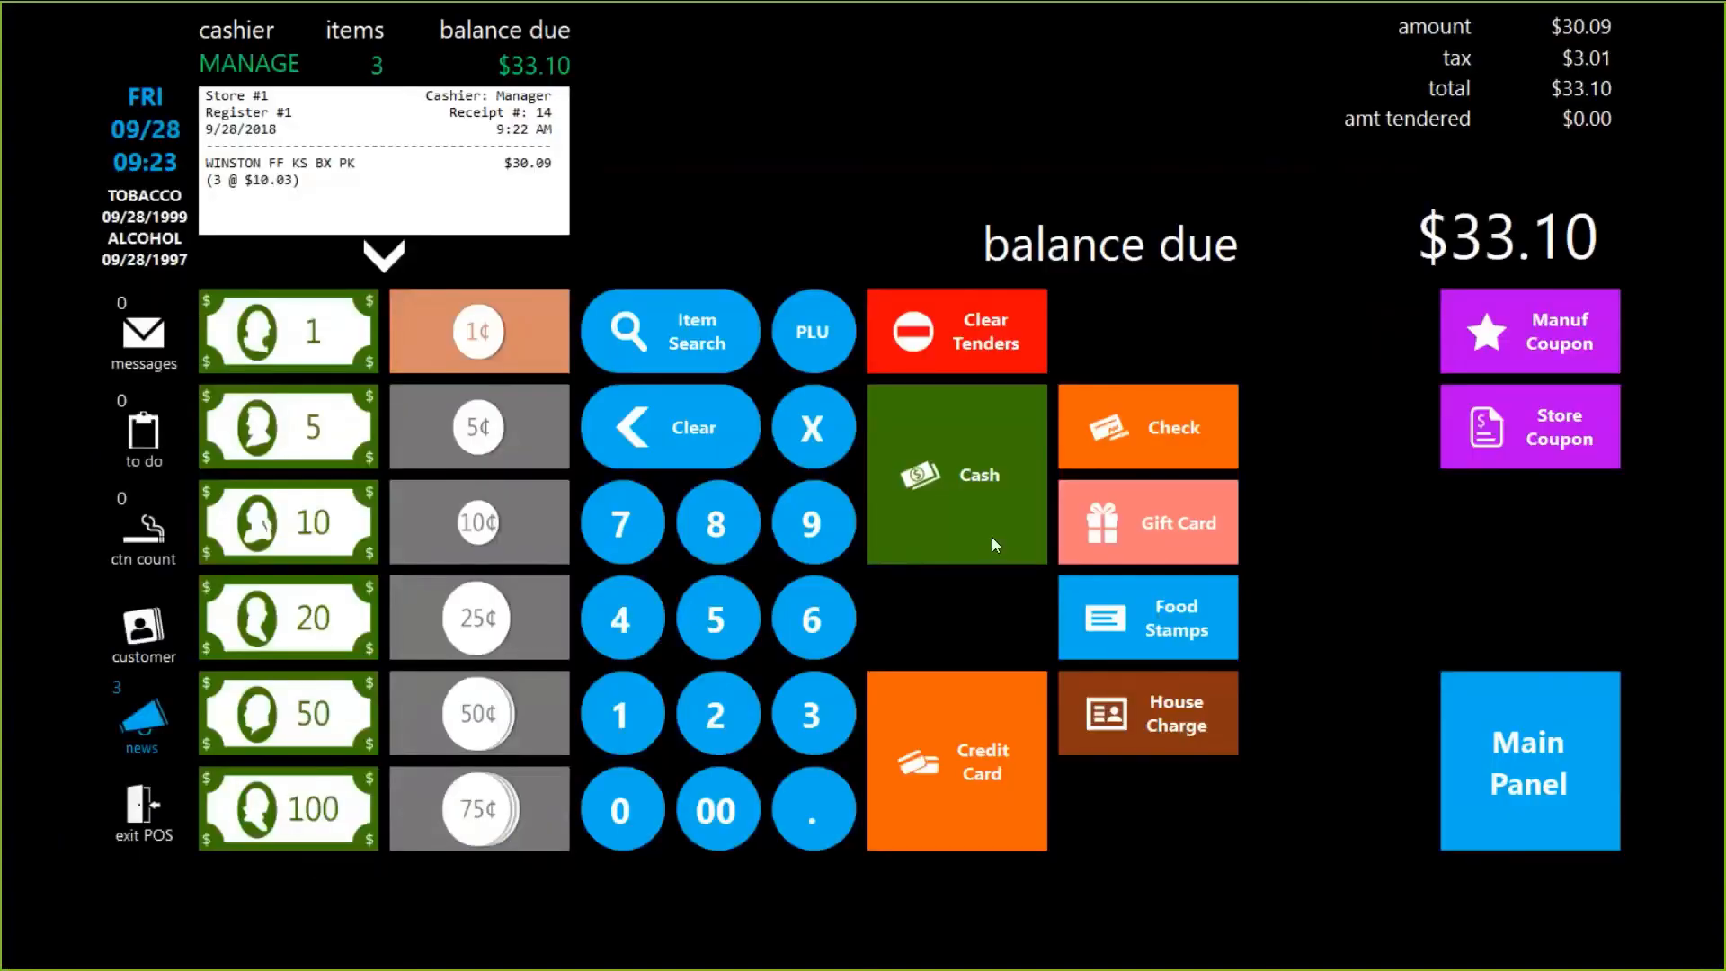
{"action": "left_click", "coordinate": [973, 486]}
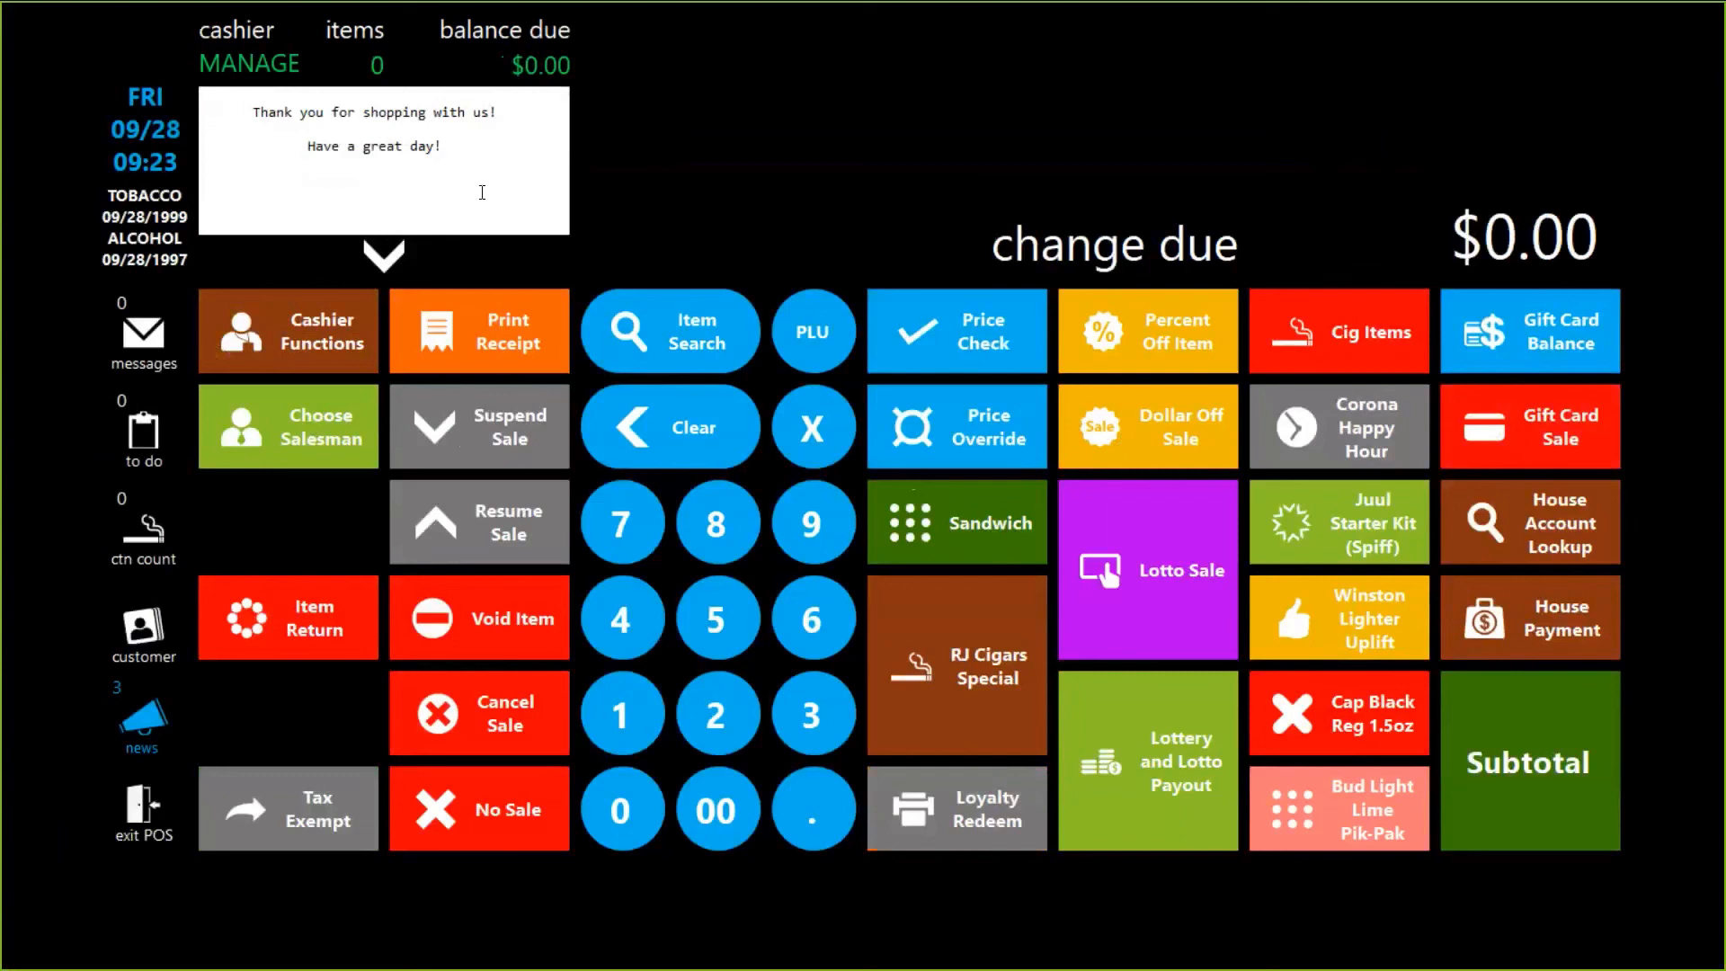
Exit the point of sale and switch to the Webex Events page in Chrome
{"action": "left_click", "coordinate": [136, 813]}
{"action": "left_click", "coordinate": [1199, 449]}
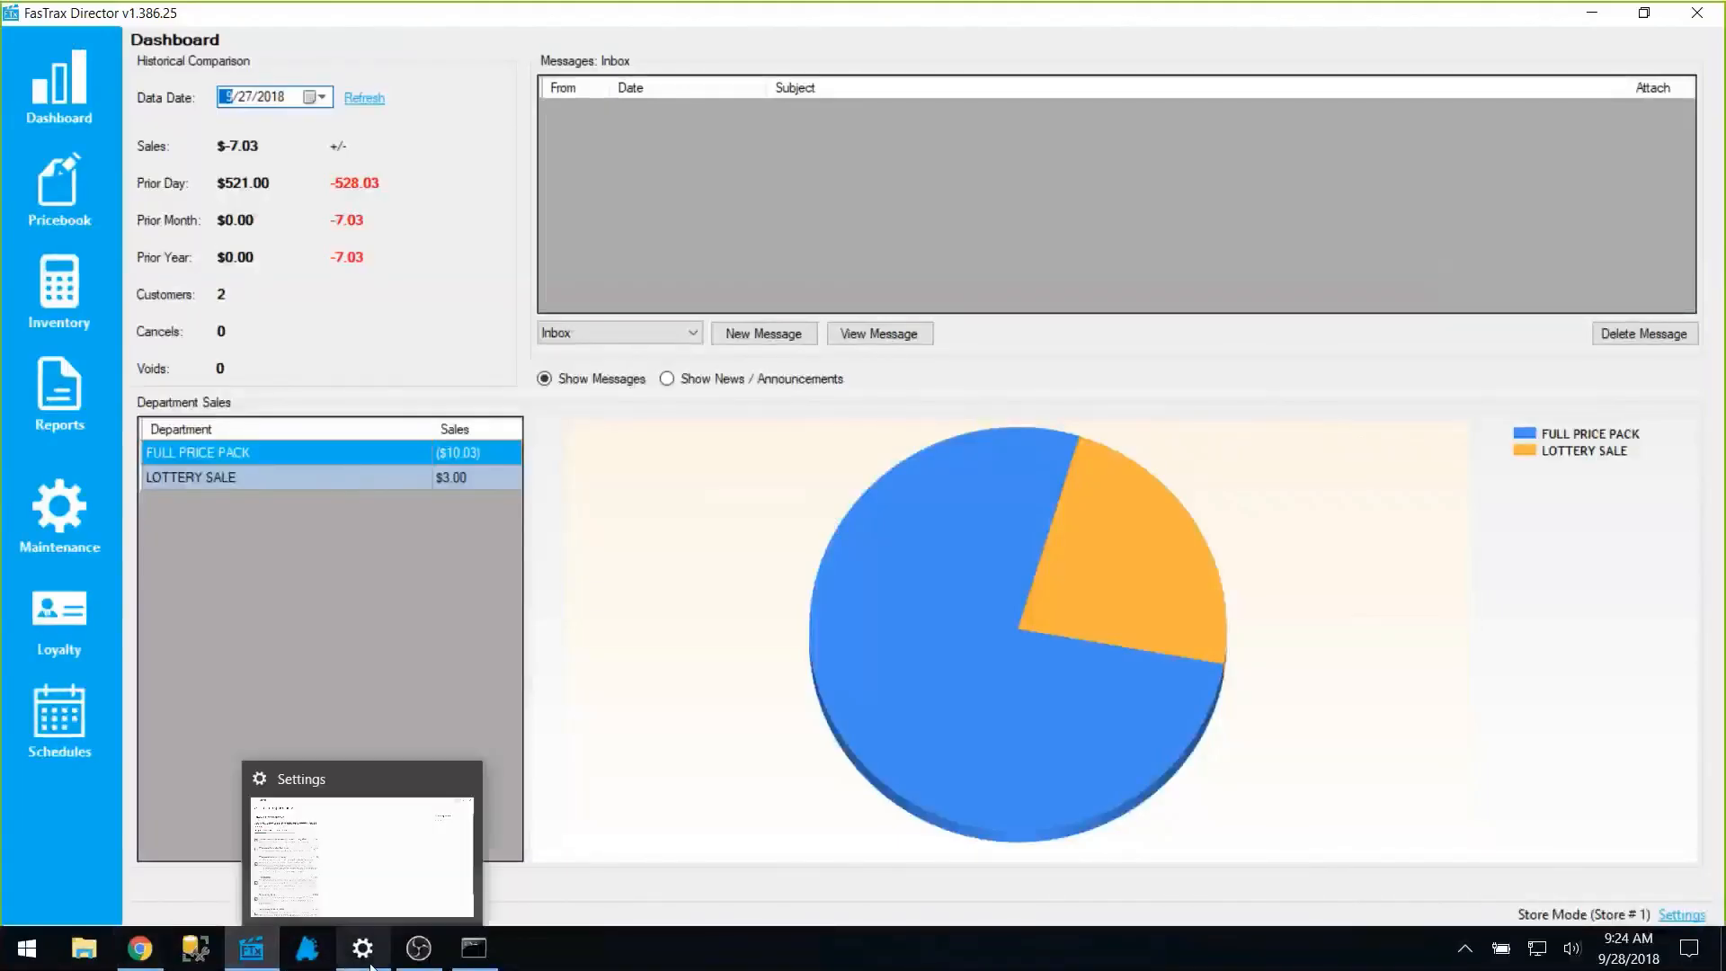
{"action": "left_click", "coordinate": [145, 955]}
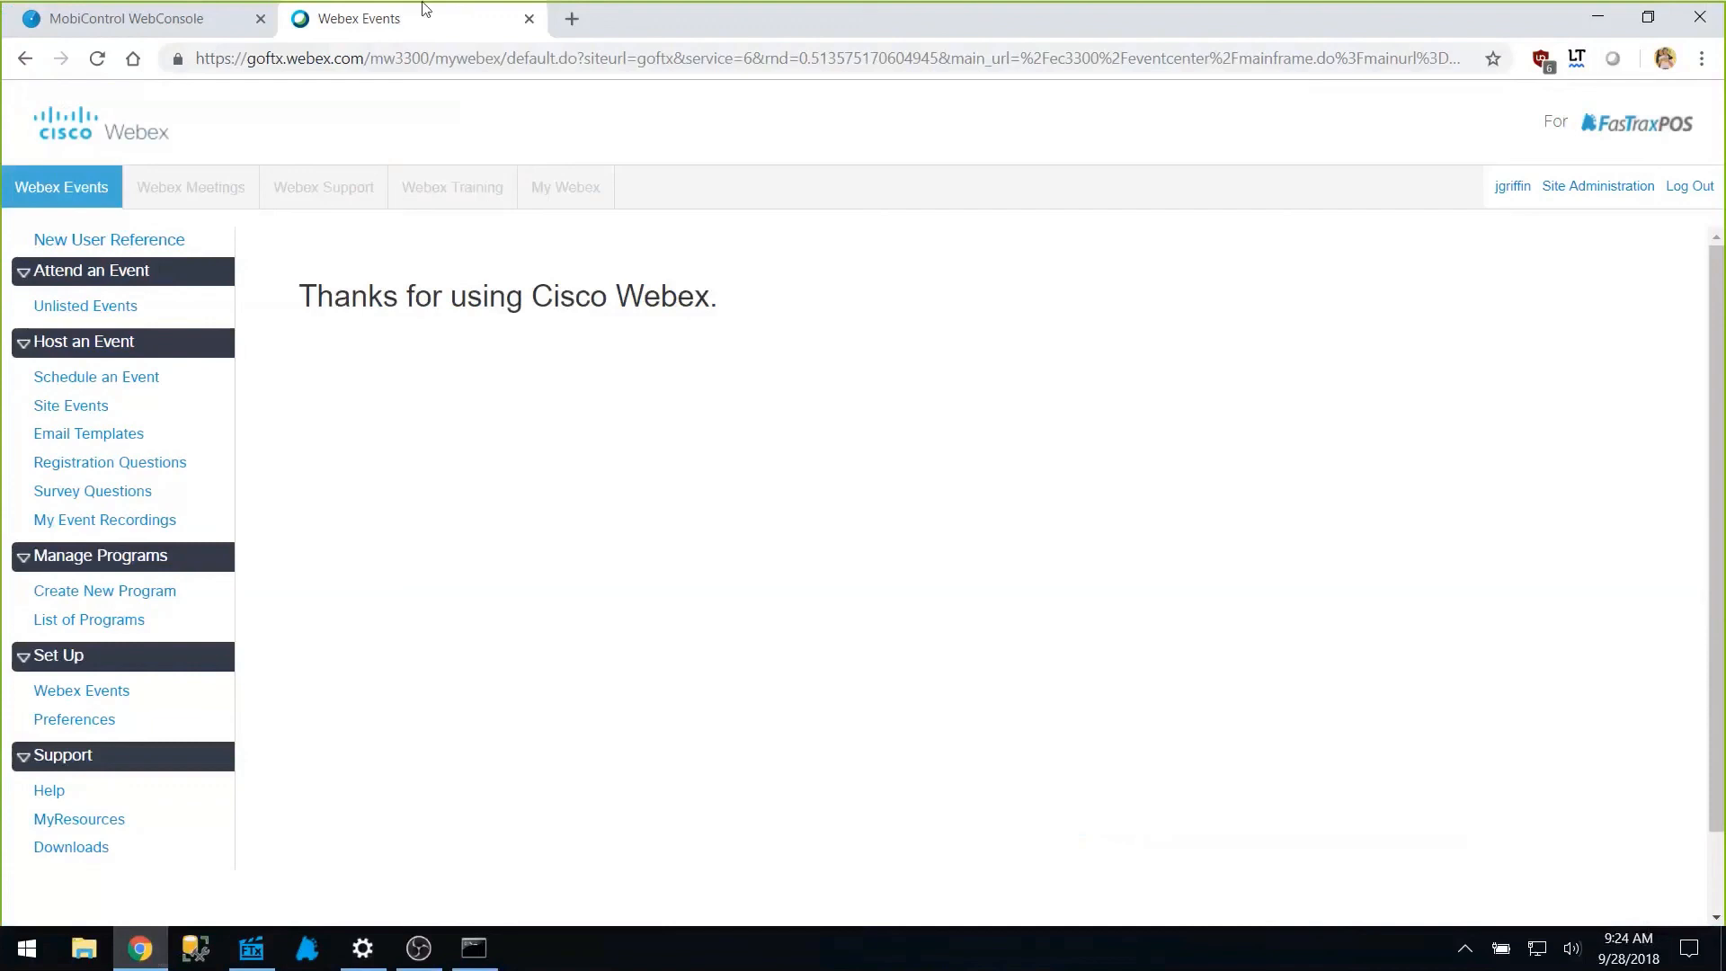
Search the web for "google play store" in a new browser tab and open the Google Play site
{"action": "left_click", "coordinate": [571, 21]}
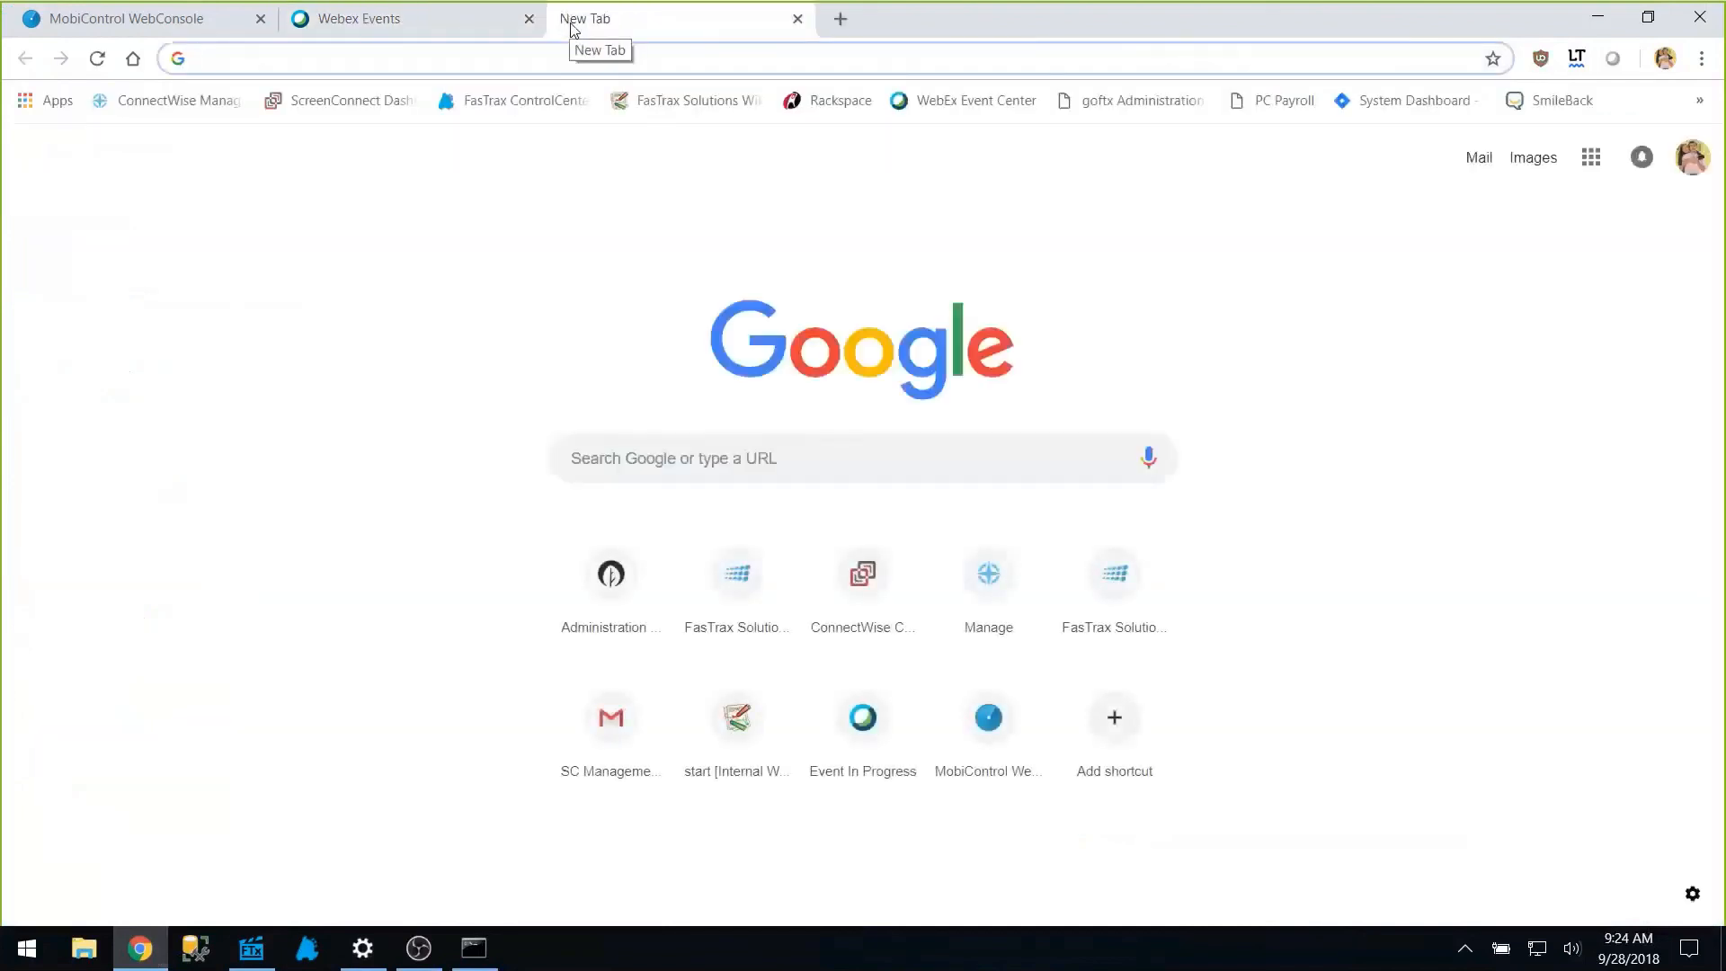
{"action": "type", "text": "google p"}
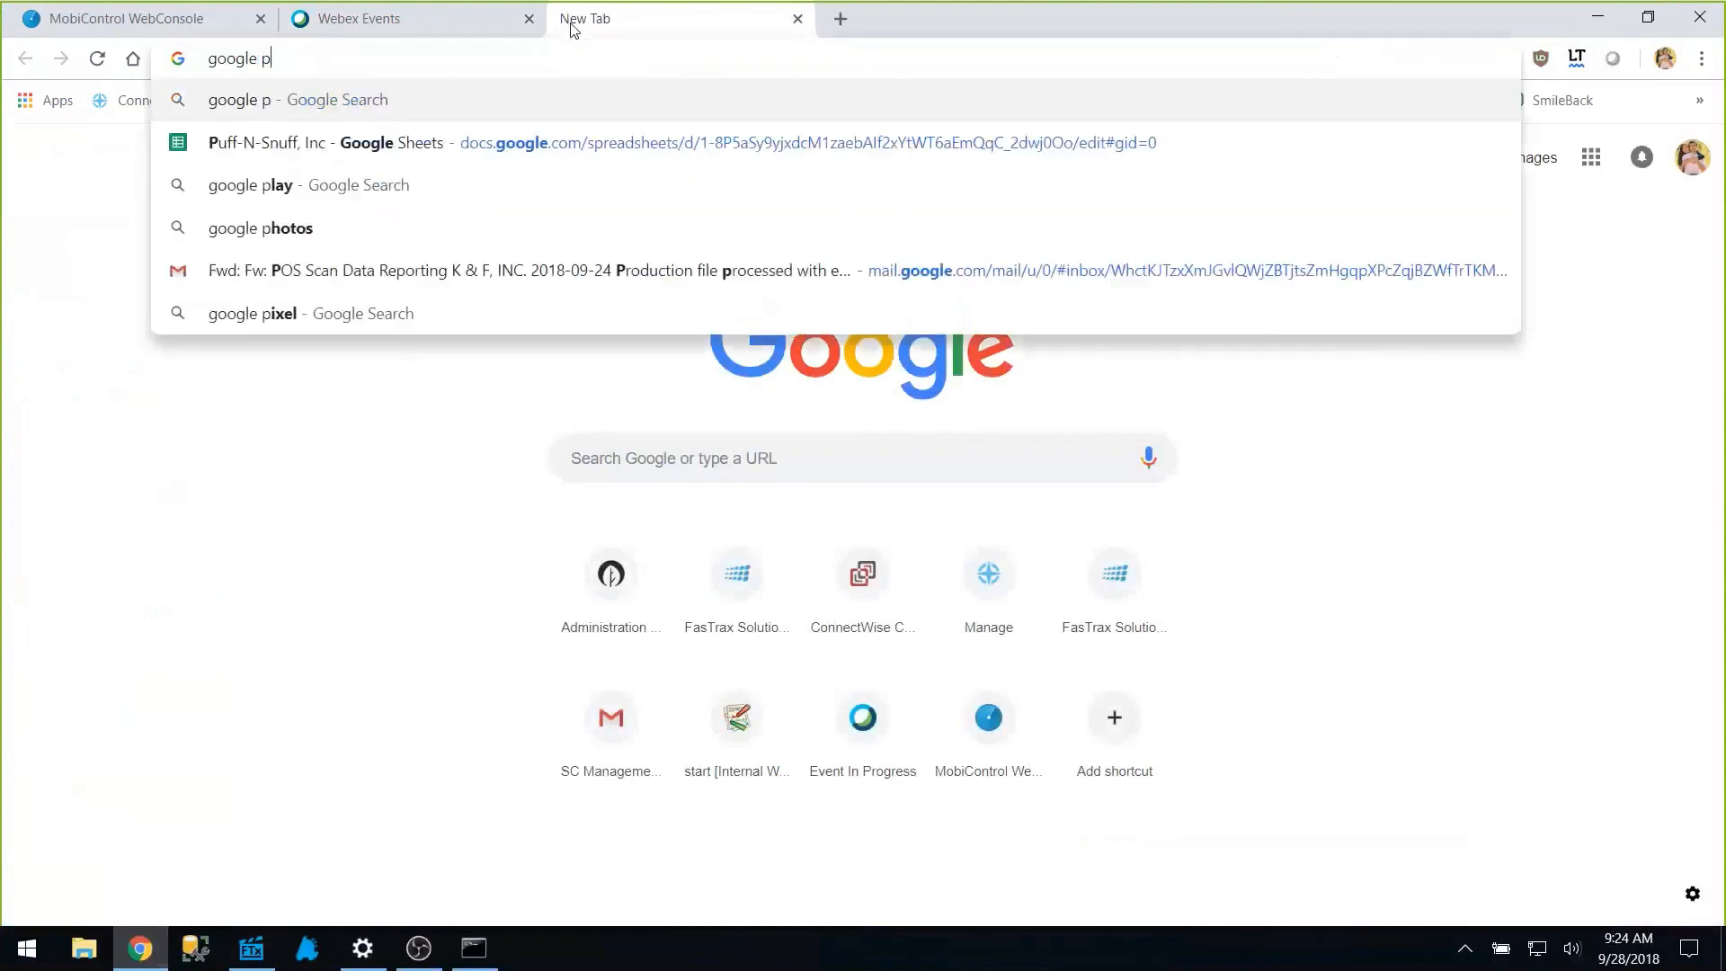
{"action": "type", "text": "lay store"}
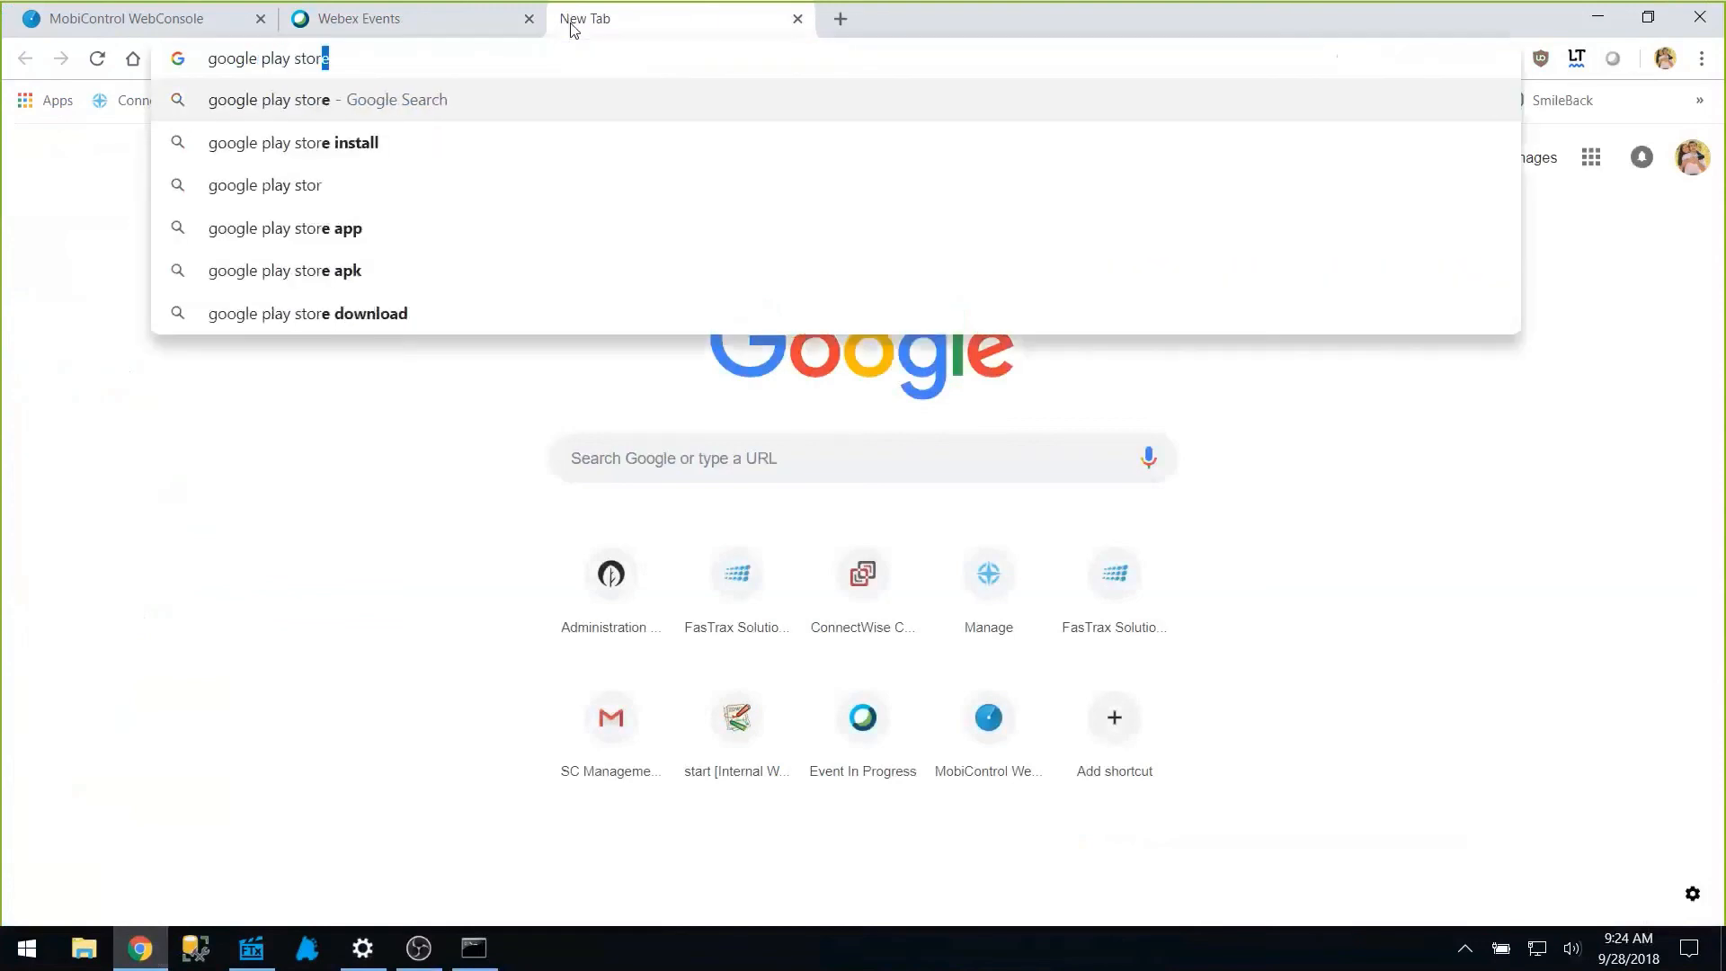
{"action": "key", "text": "Return"}
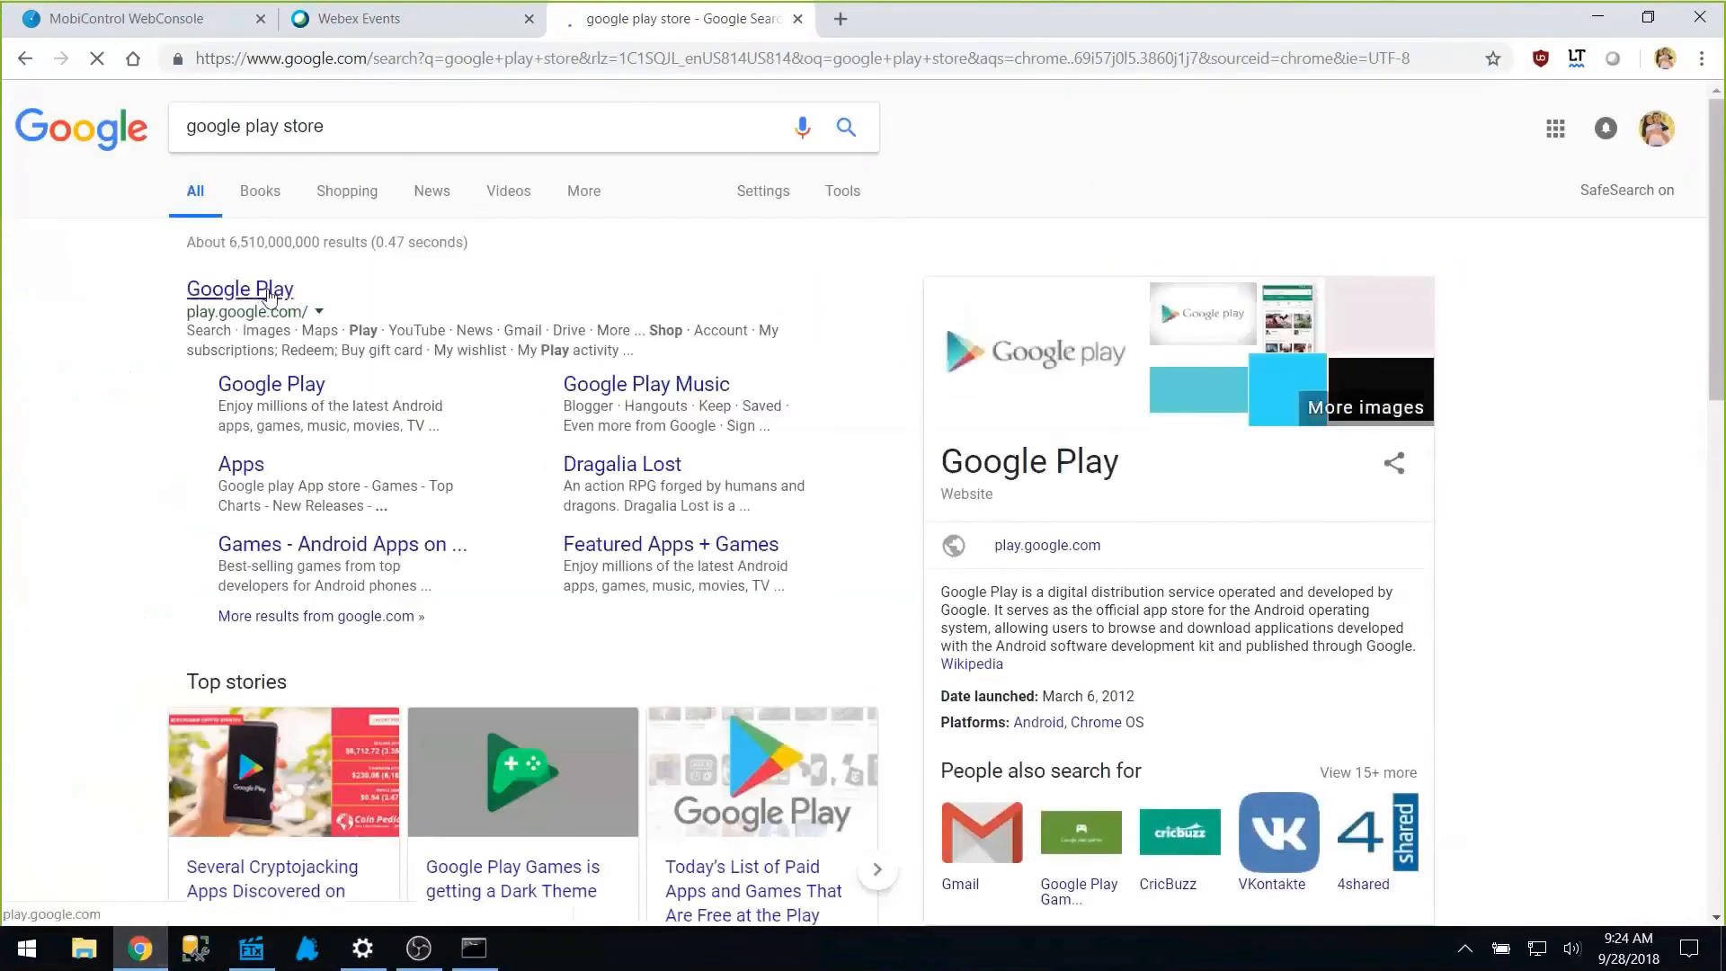
{"action": "left_click", "coordinate": [239, 285]}
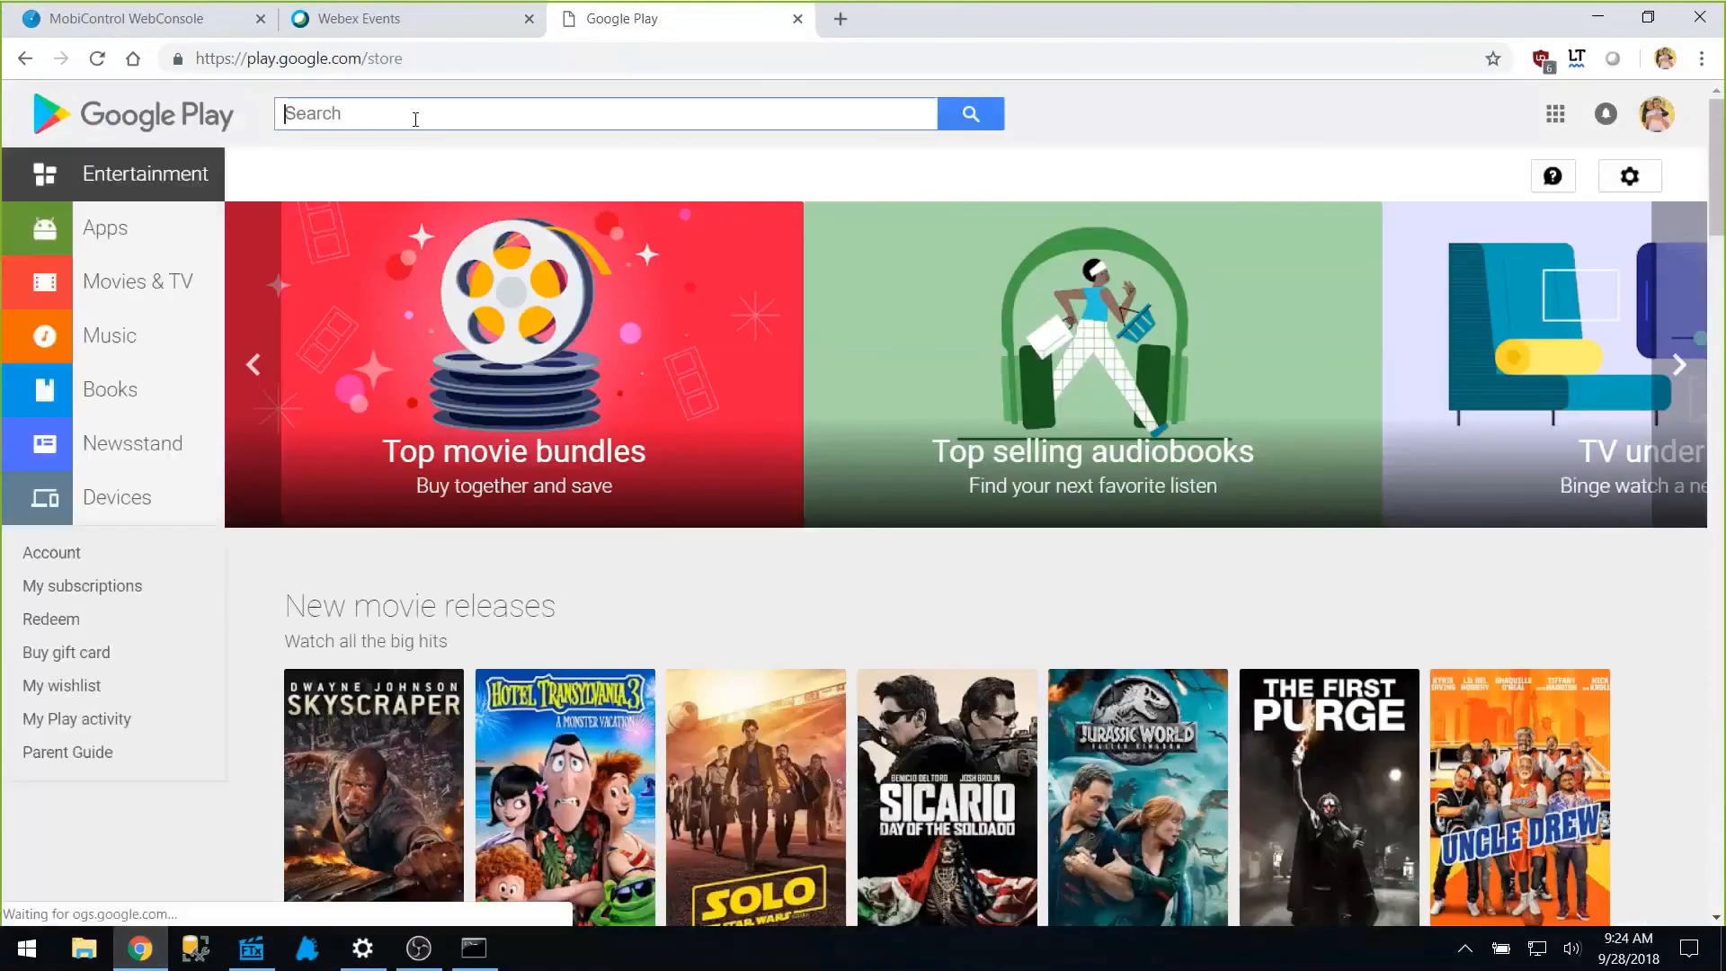
Search Google Play for "ftx handheld" and open the FTx Handheld app's page to view its details
{"action": "left_click", "coordinate": [414, 116]}
{"action": "type", "text": "ft"}
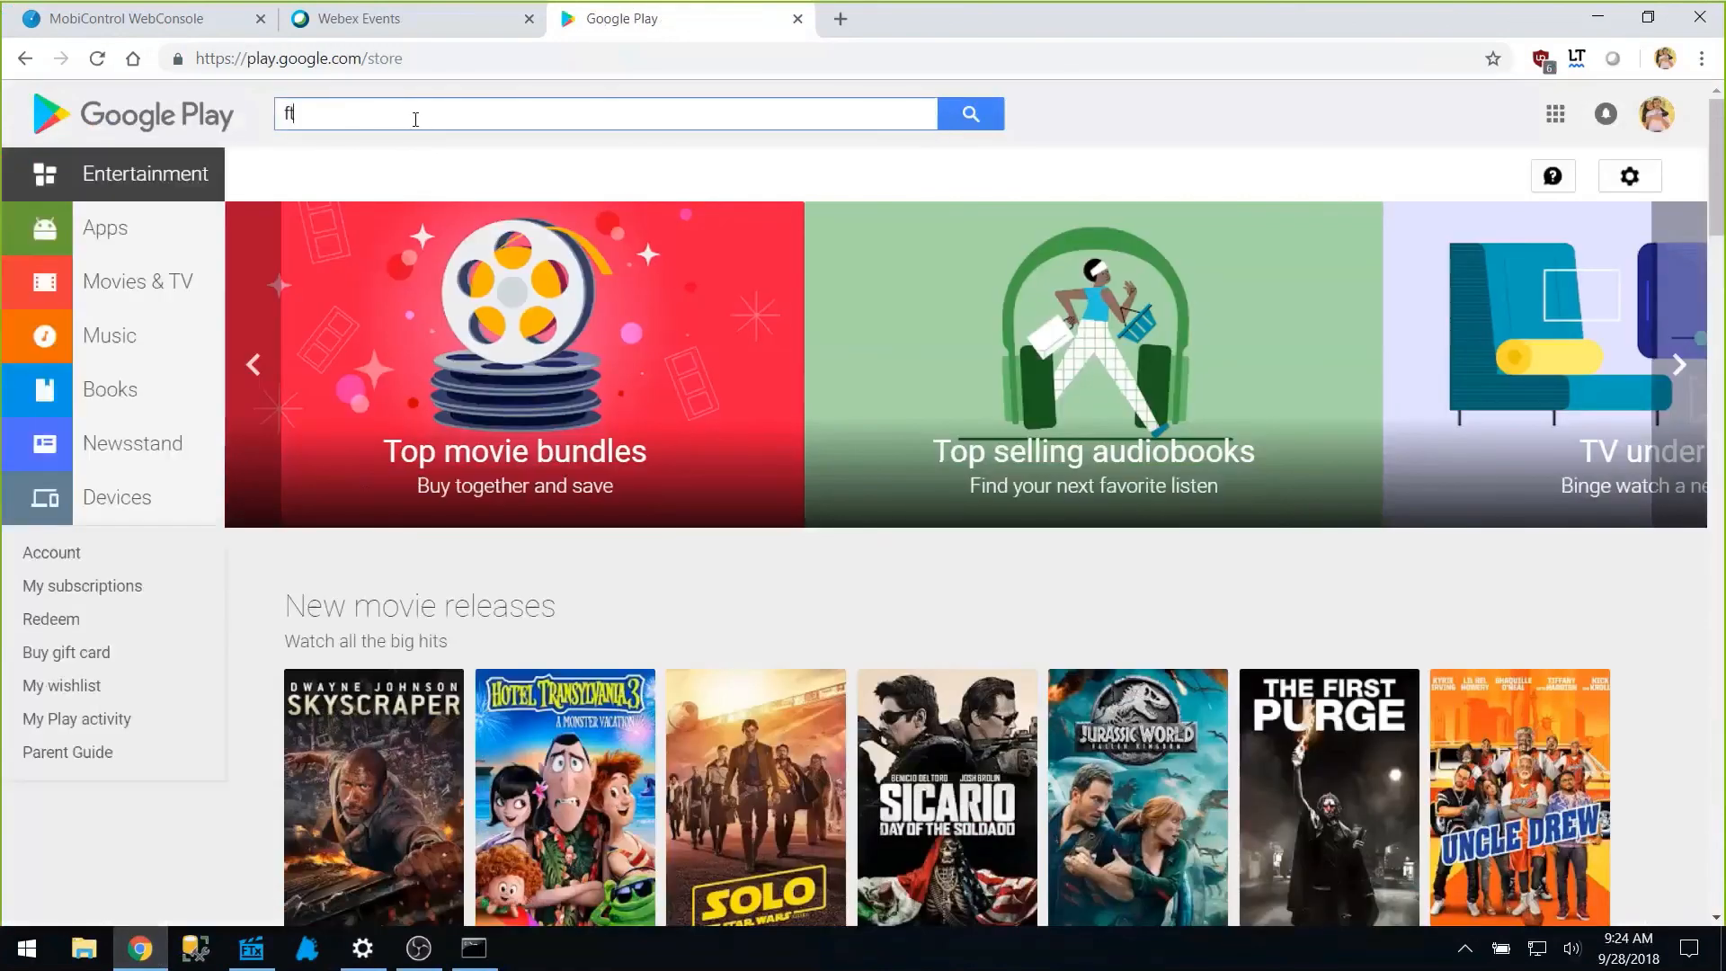
{"action": "type", "text": "x handheld"}
{"action": "key", "text": "Return"}
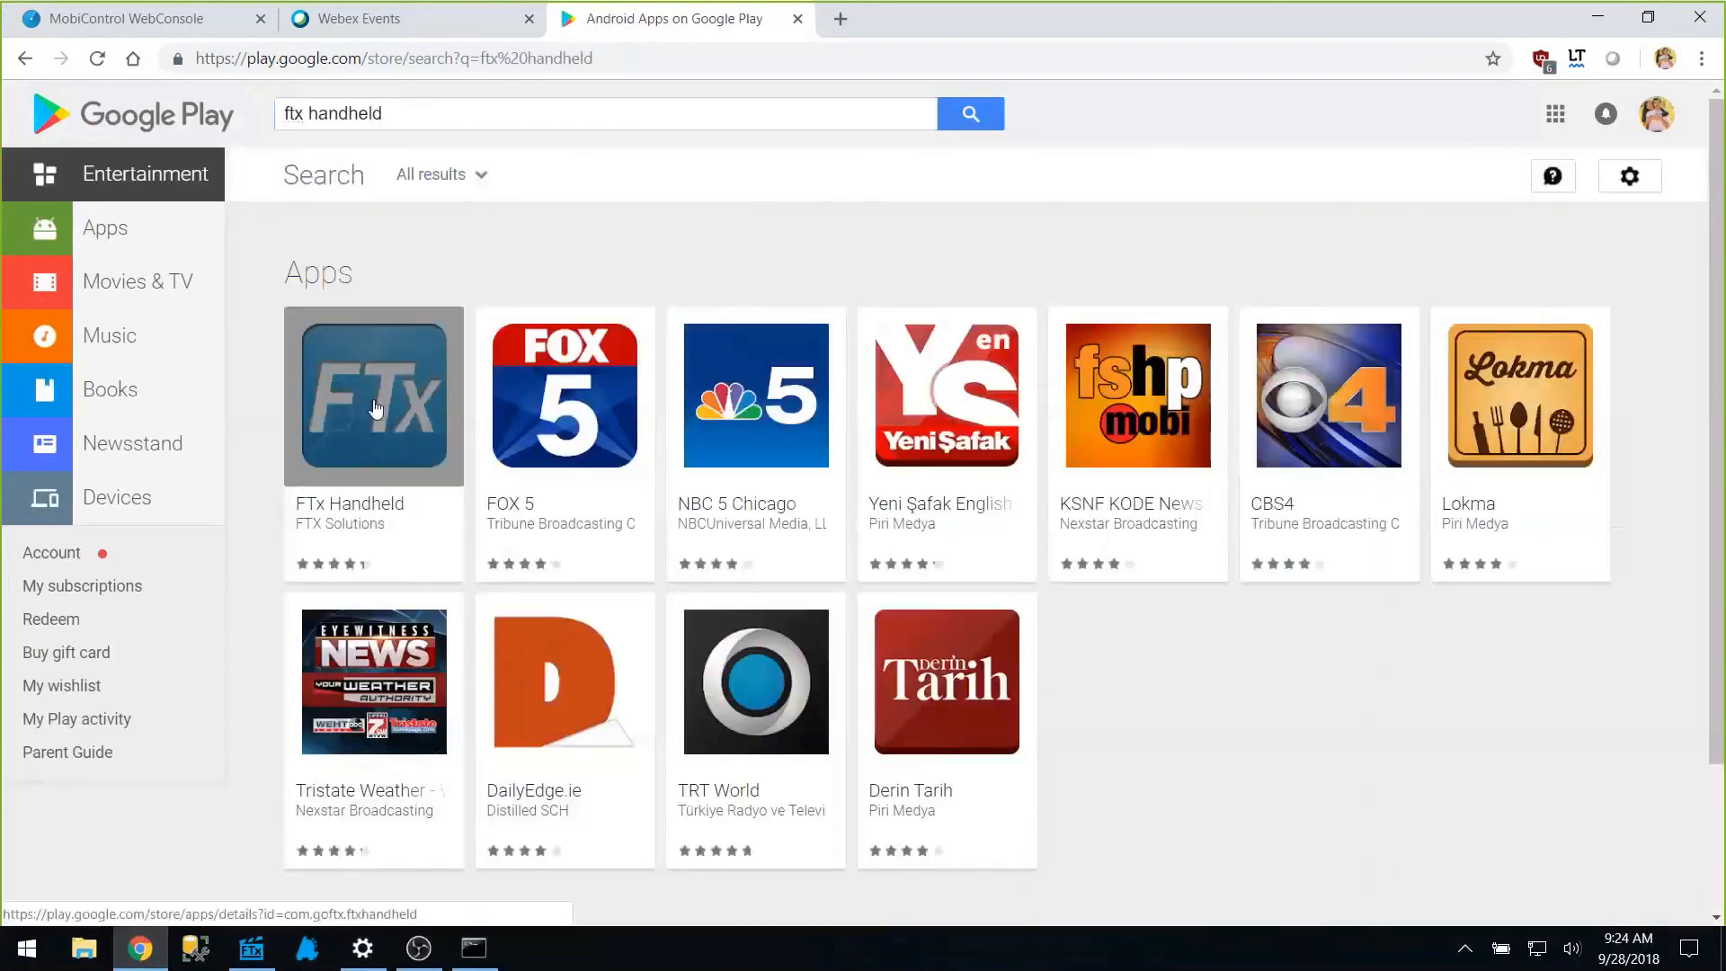
{"action": "left_click", "coordinate": [374, 402]}
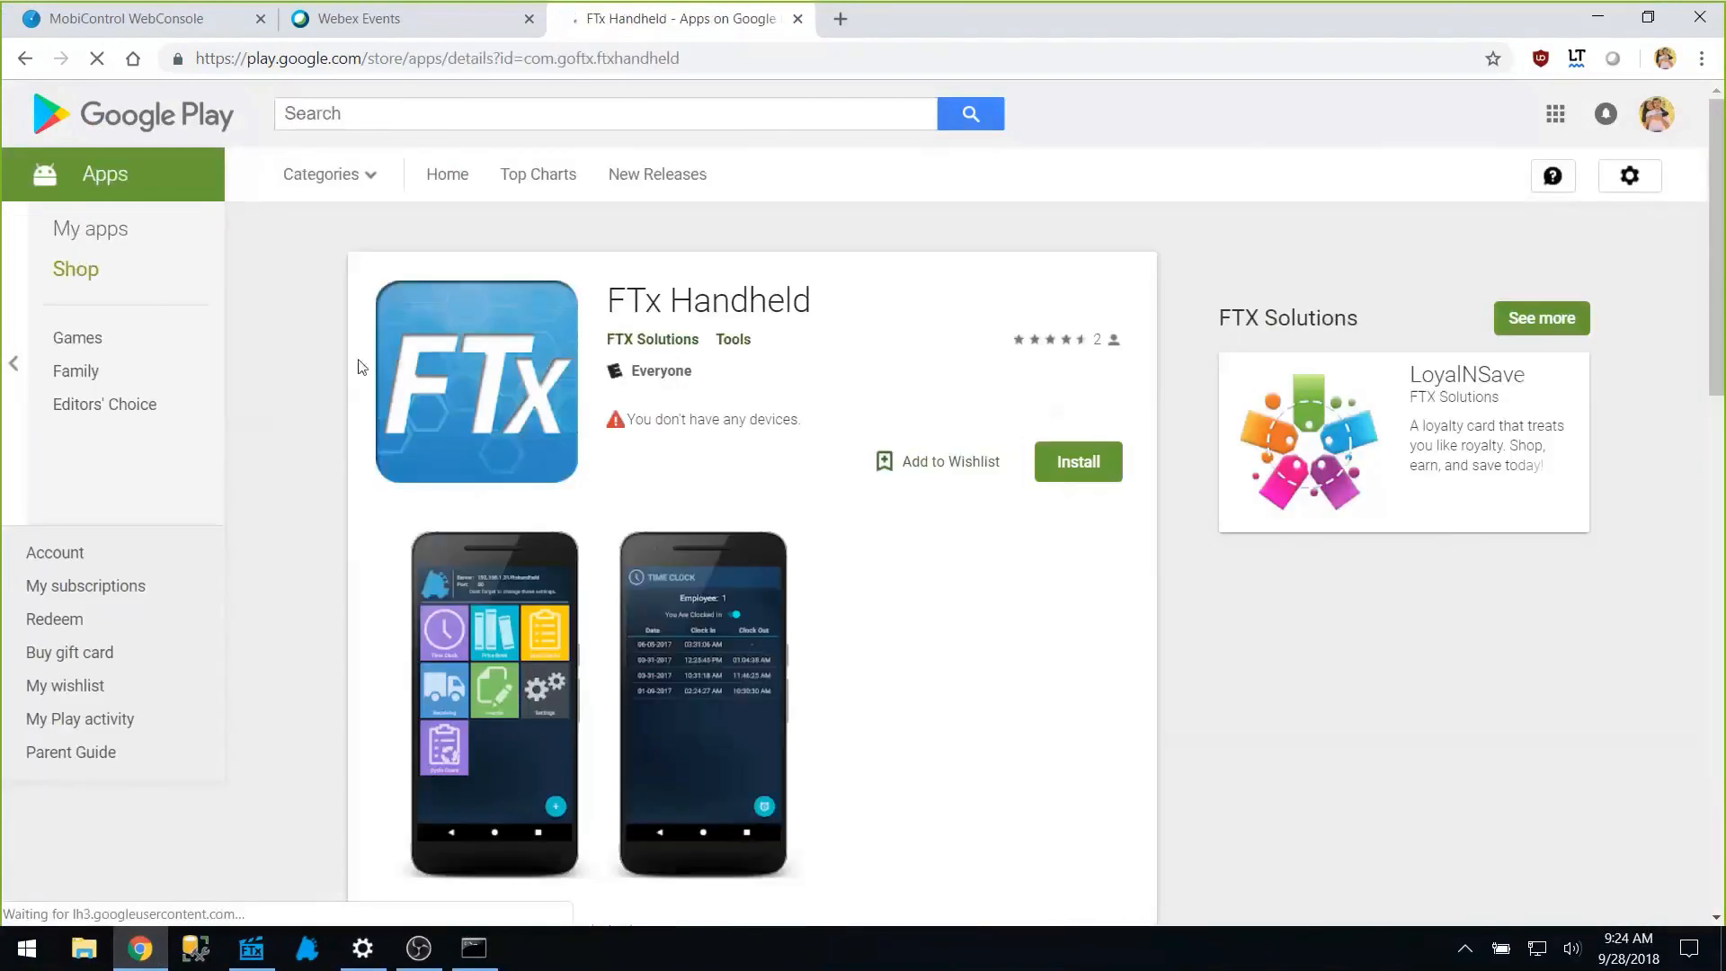
{"action": "scroll", "coordinate": [473, 349], "scroll_direction": "down", "scroll_amount": 1}
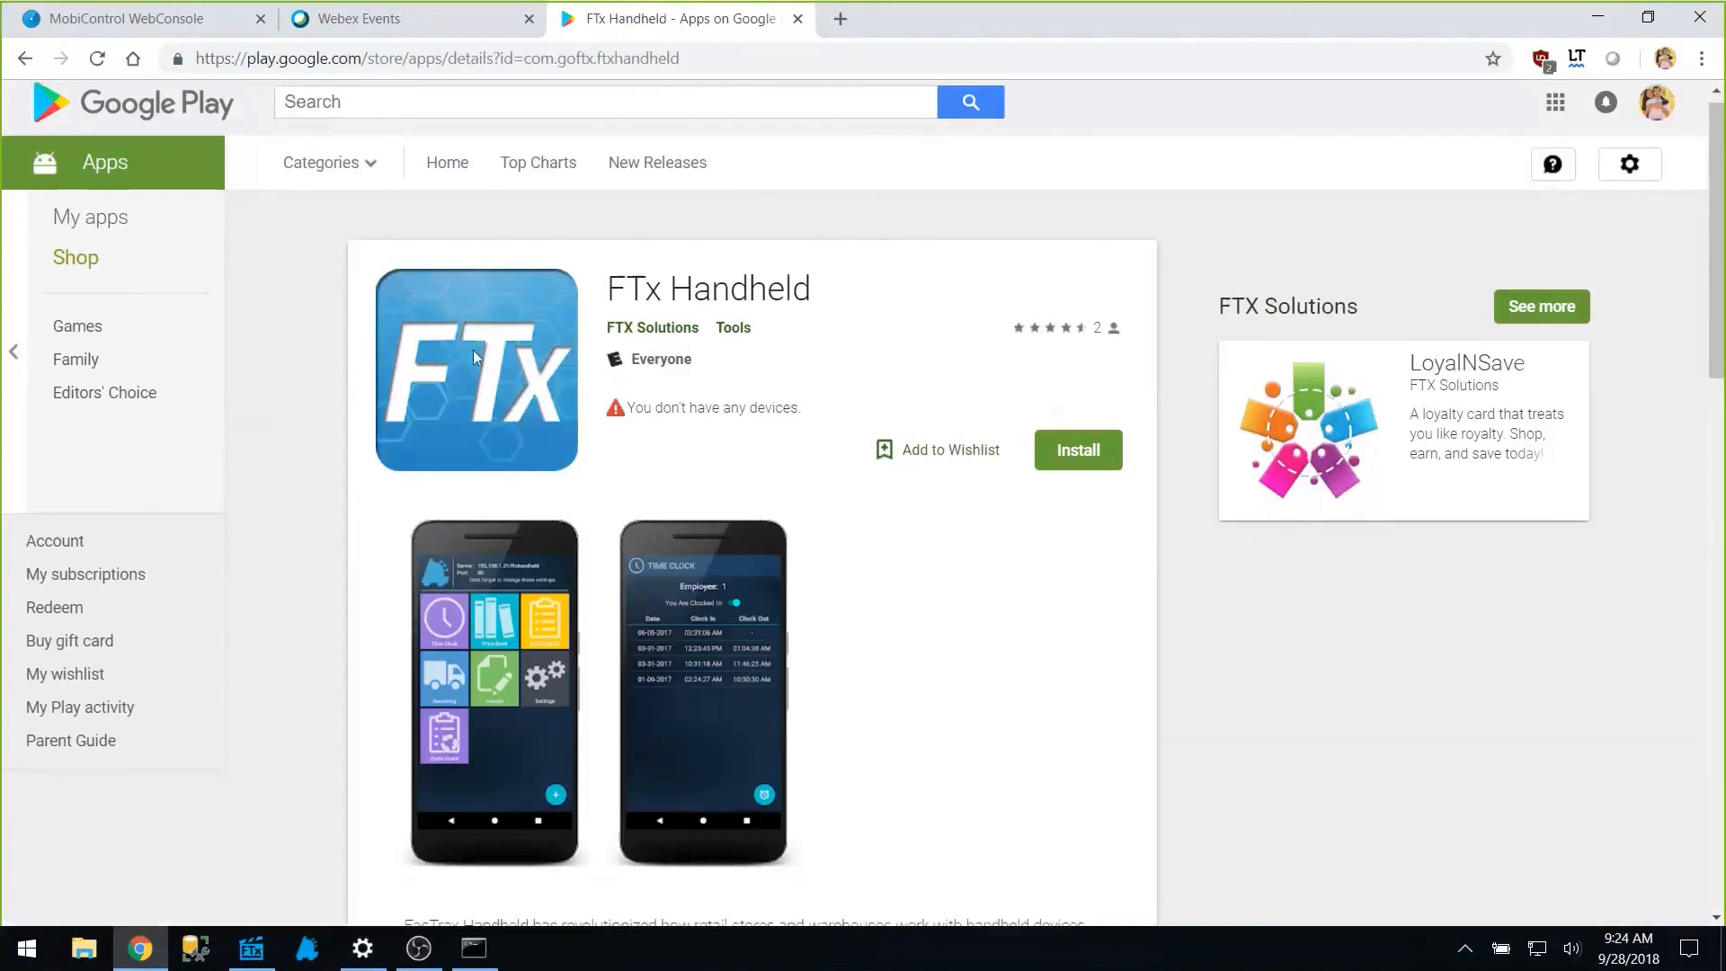
{"action": "scroll", "coordinate": [473, 357], "scroll_direction": "down", "scroll_amount": 1}
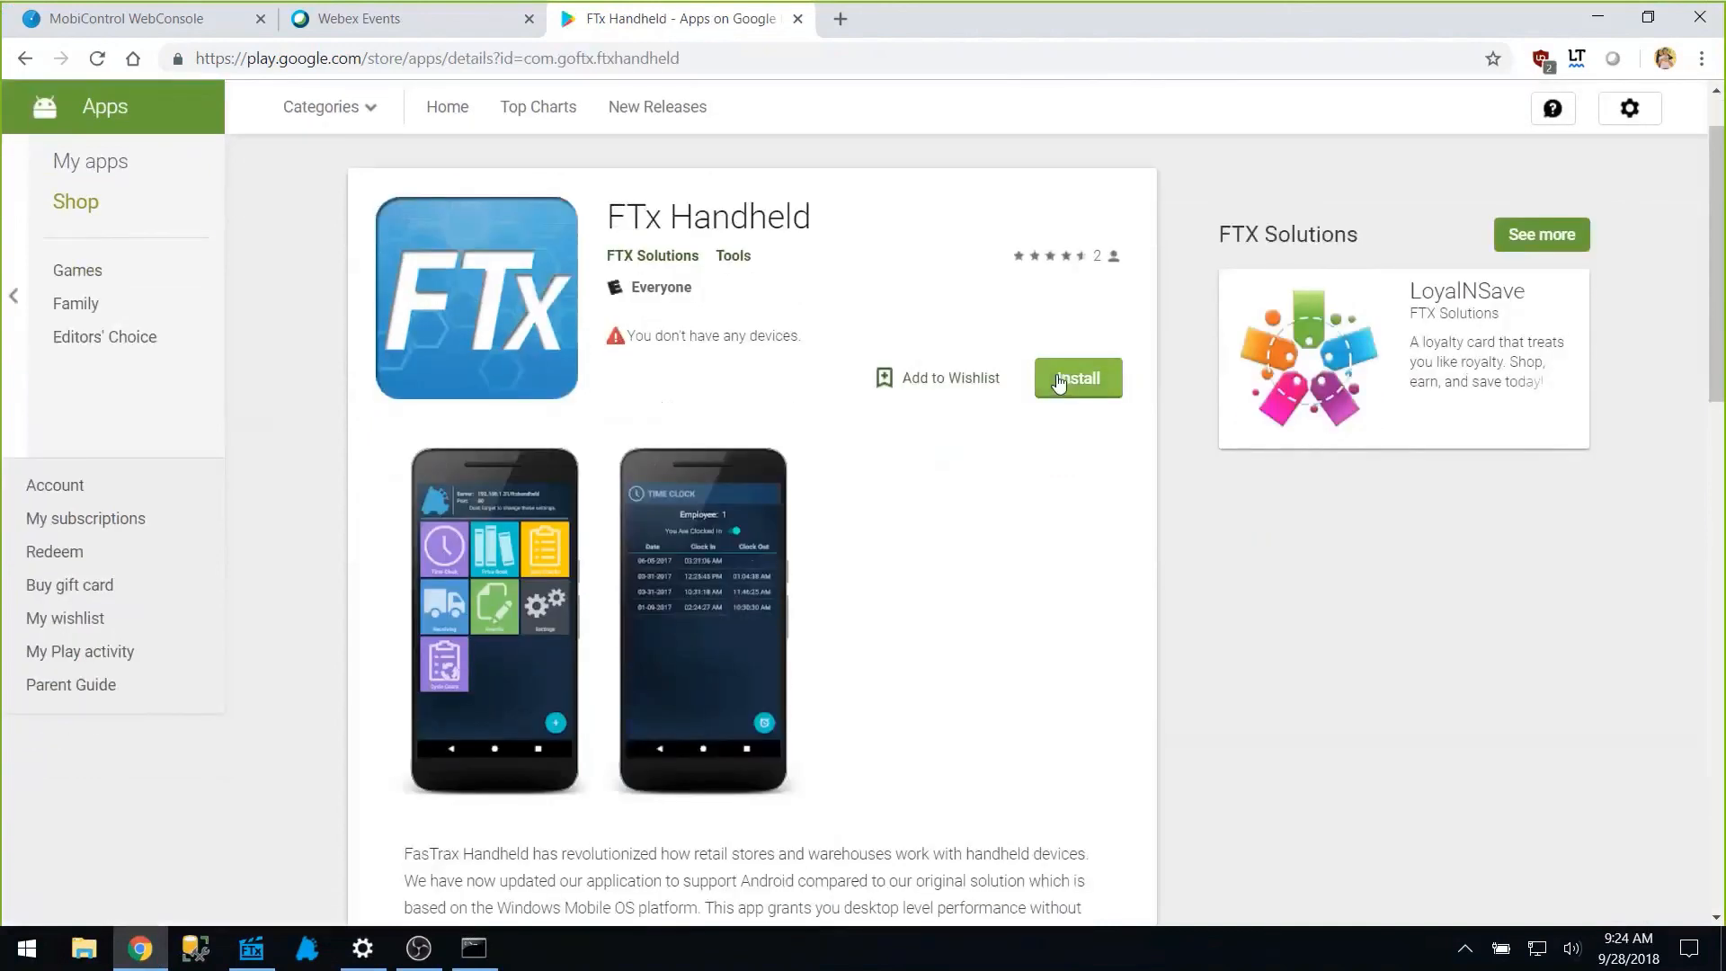